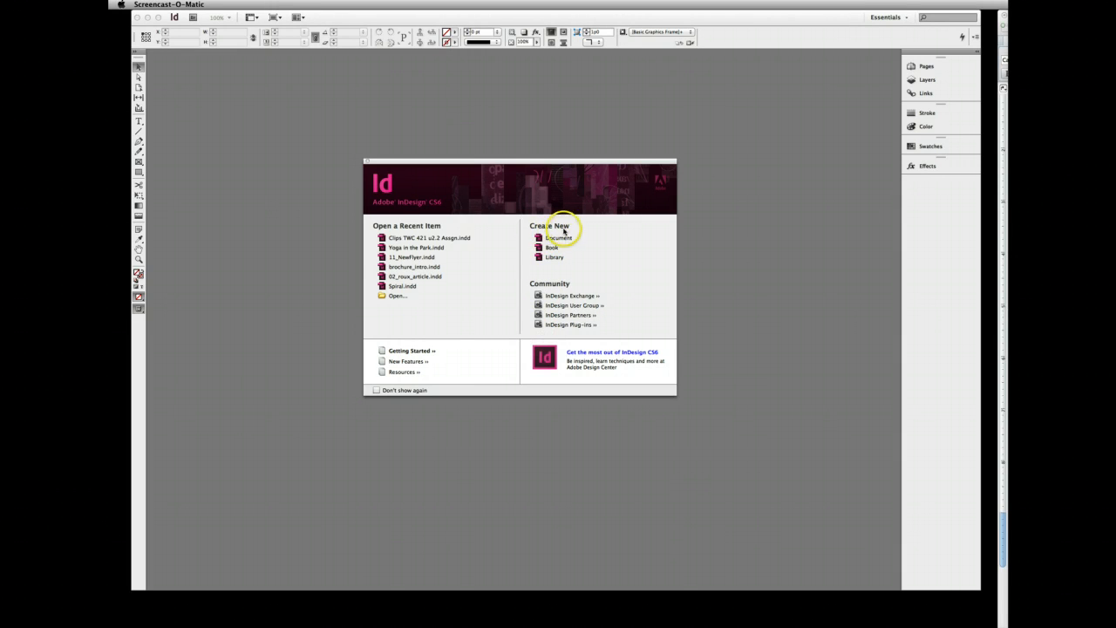
- Create a default Letter-size print document and draw a rectangle that fills the area inside the page margins
left_click(558, 239)
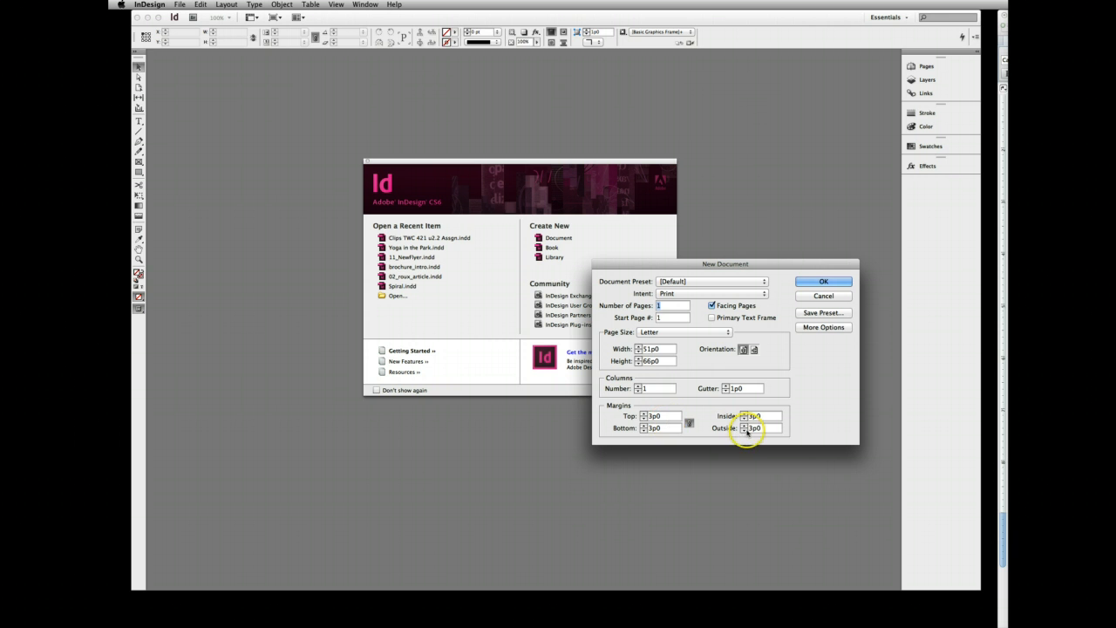
left_click(823, 283)
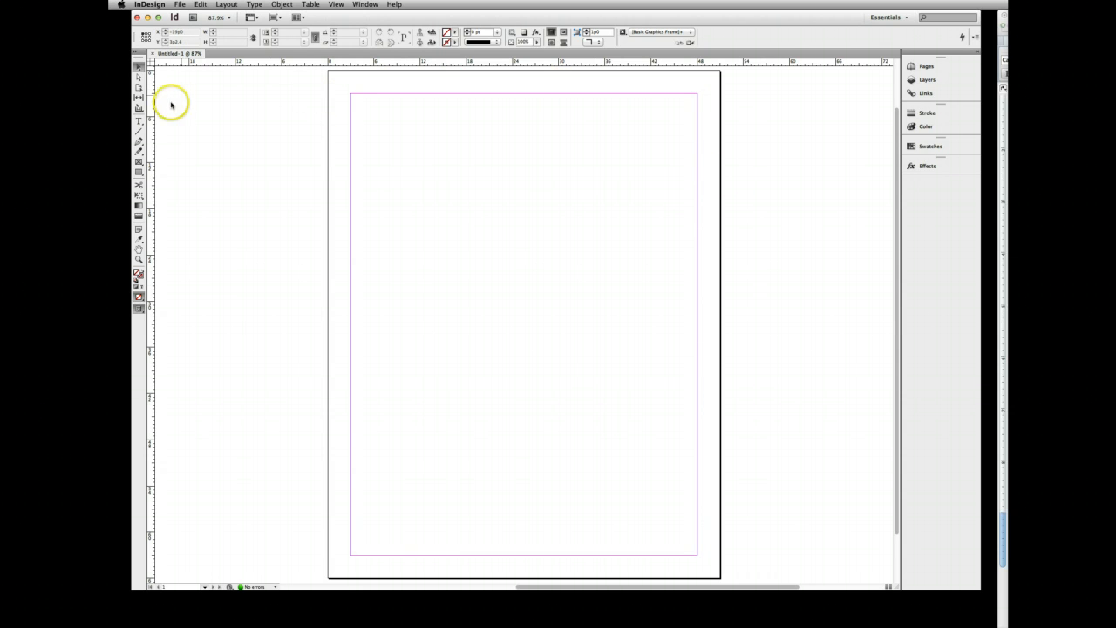
left_click(139, 171)
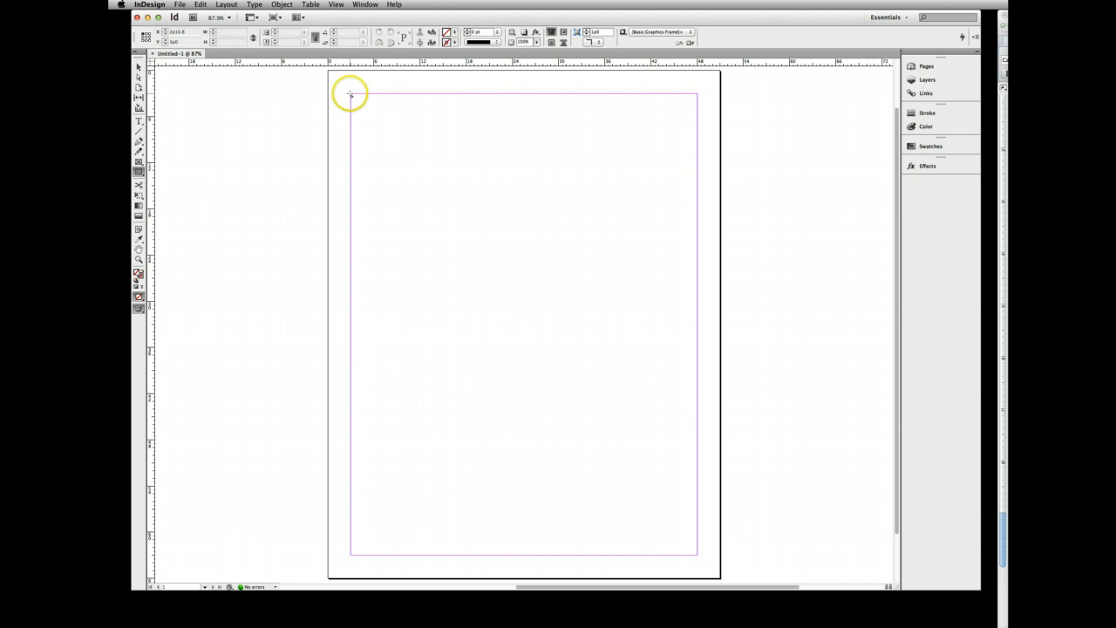
mouse_move(350, 93)
left_mouse_down()
mouse_move(556, 413)
mouse_move(696, 554)
left_mouse_up()
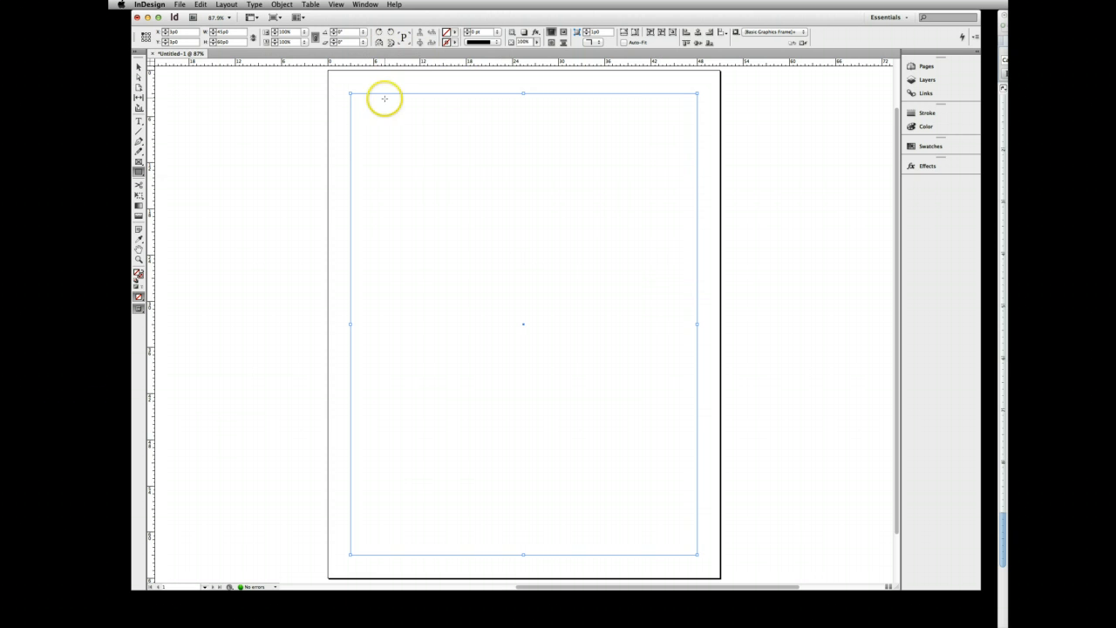
- Set the margin rectangle's stroke weight to 4 pt
left_click(137, 66)
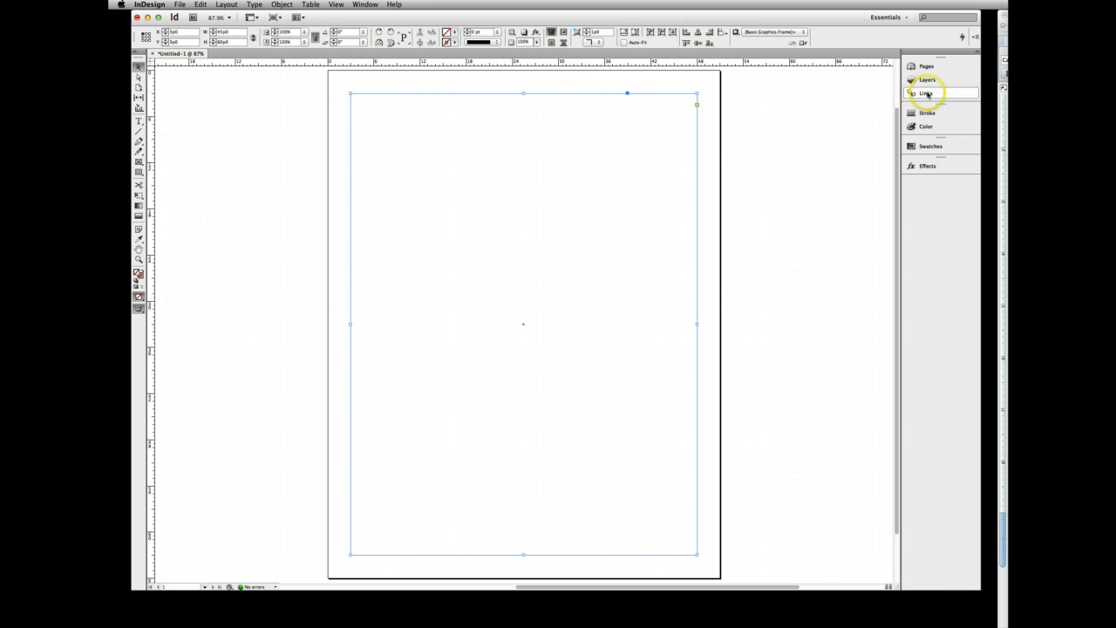
left_click(925, 115)
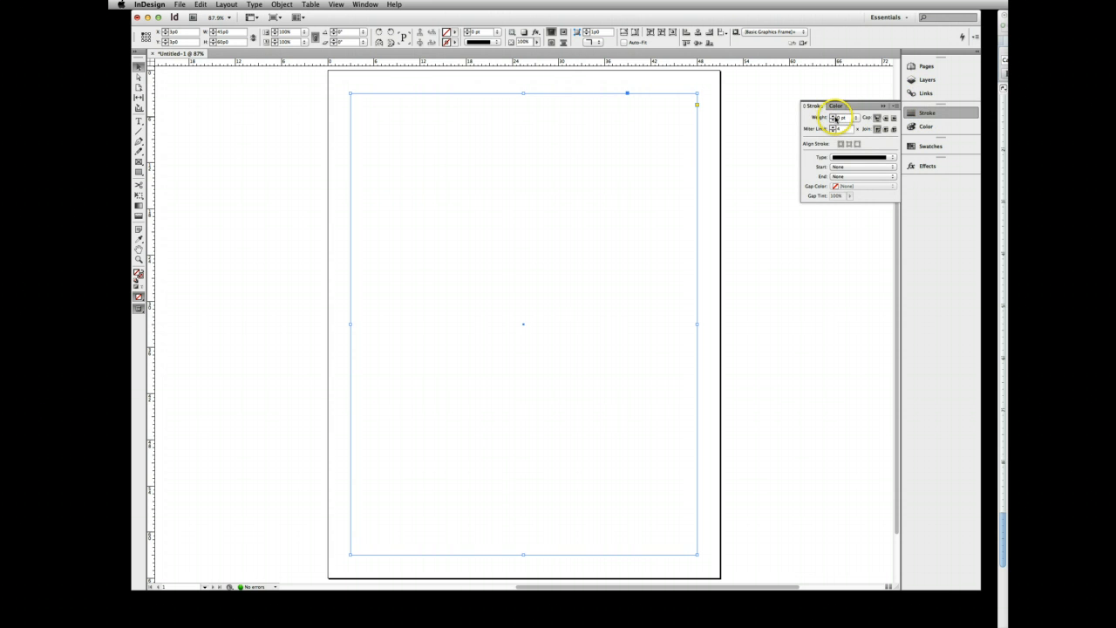
left_click(833, 116)
left_click(832, 116)
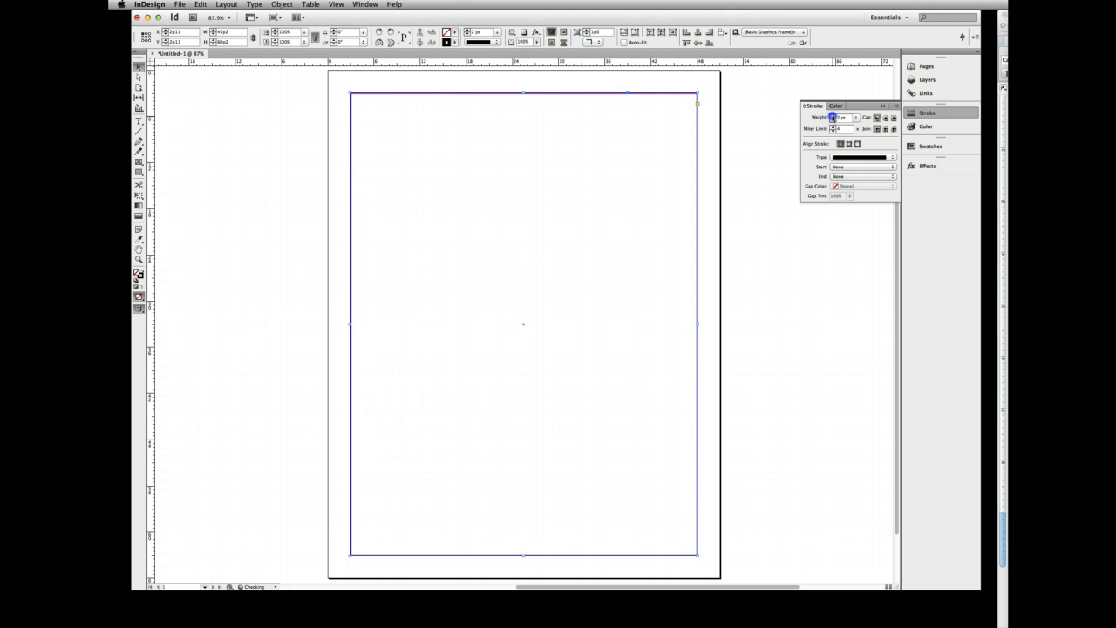
left_click(832, 116)
left_click(833, 116)
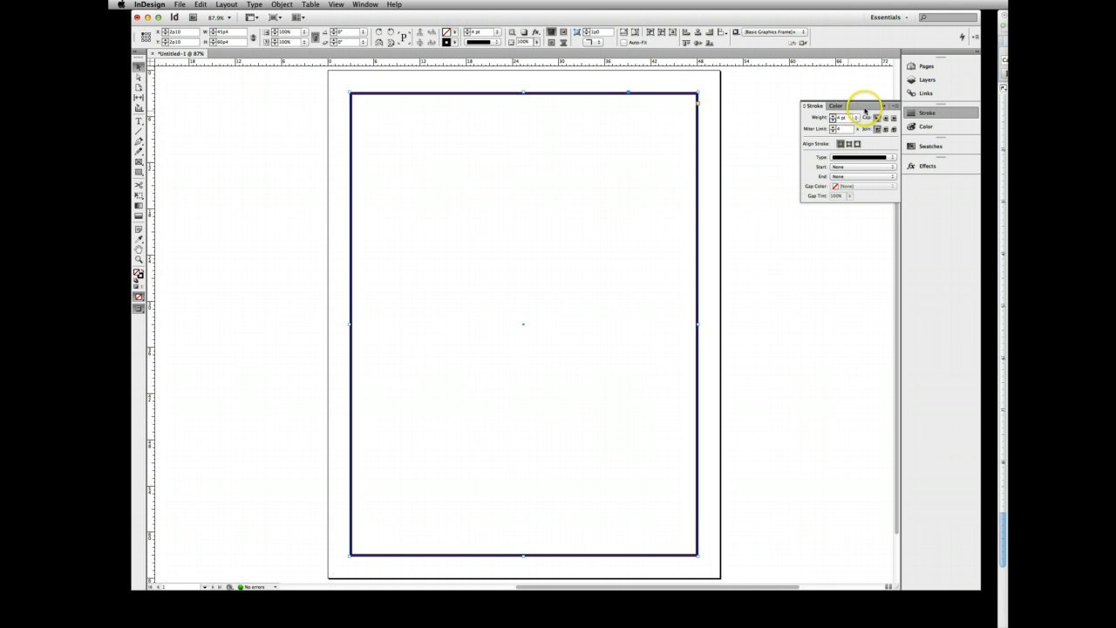
- Bring up the document's colour swatches and make the rectangle's fill the active colour target
left_click(922, 166)
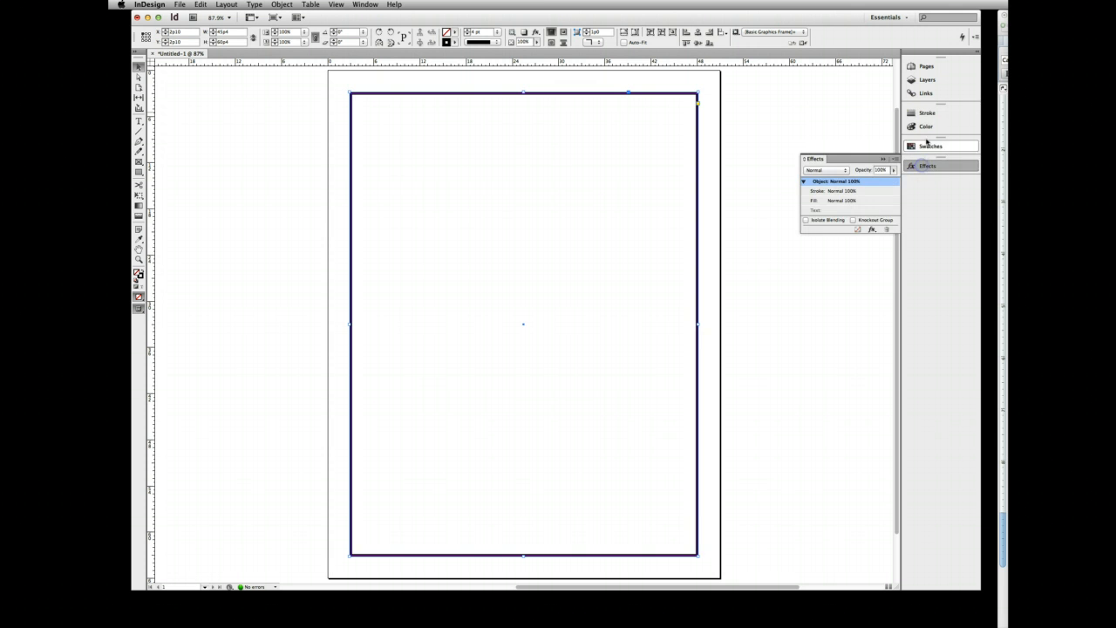
left_click(927, 146)
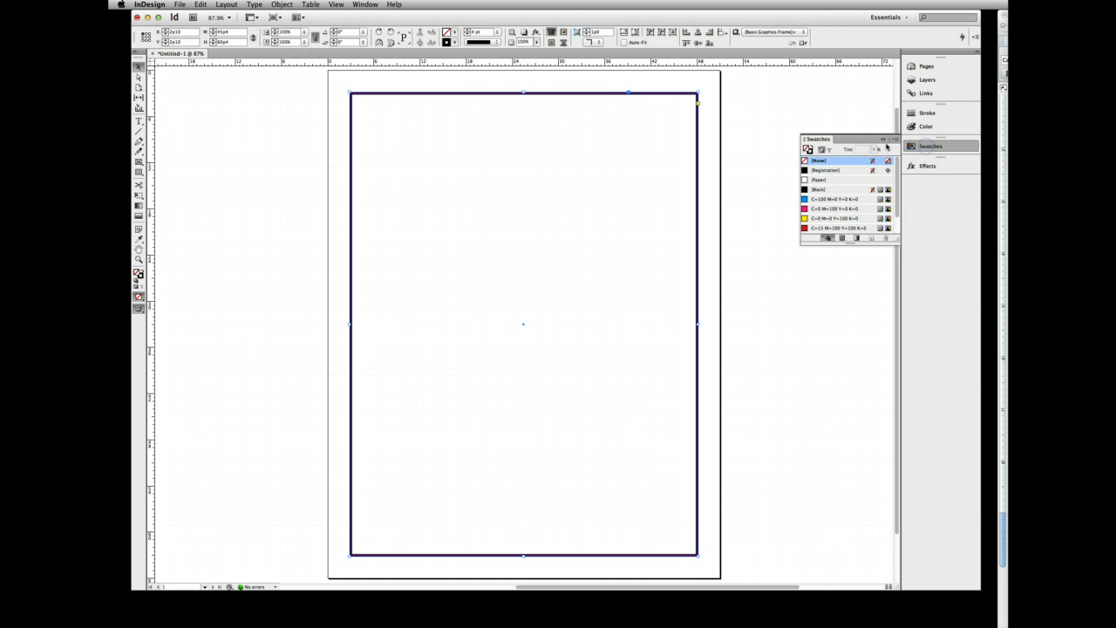
left_click(812, 150)
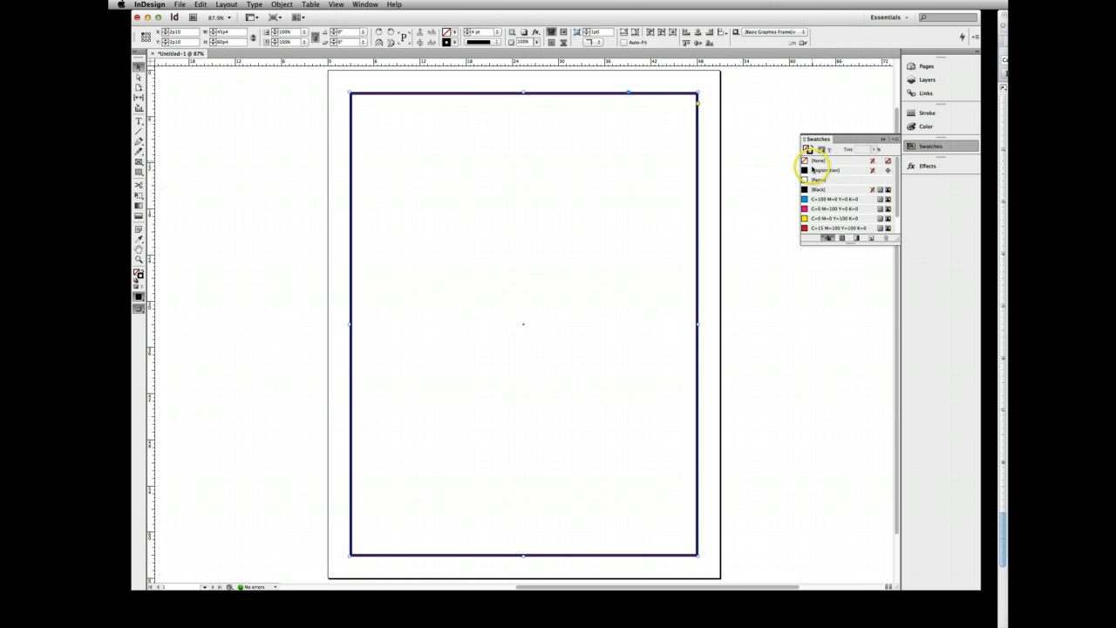
left_click(813, 170)
left_click(806, 150)
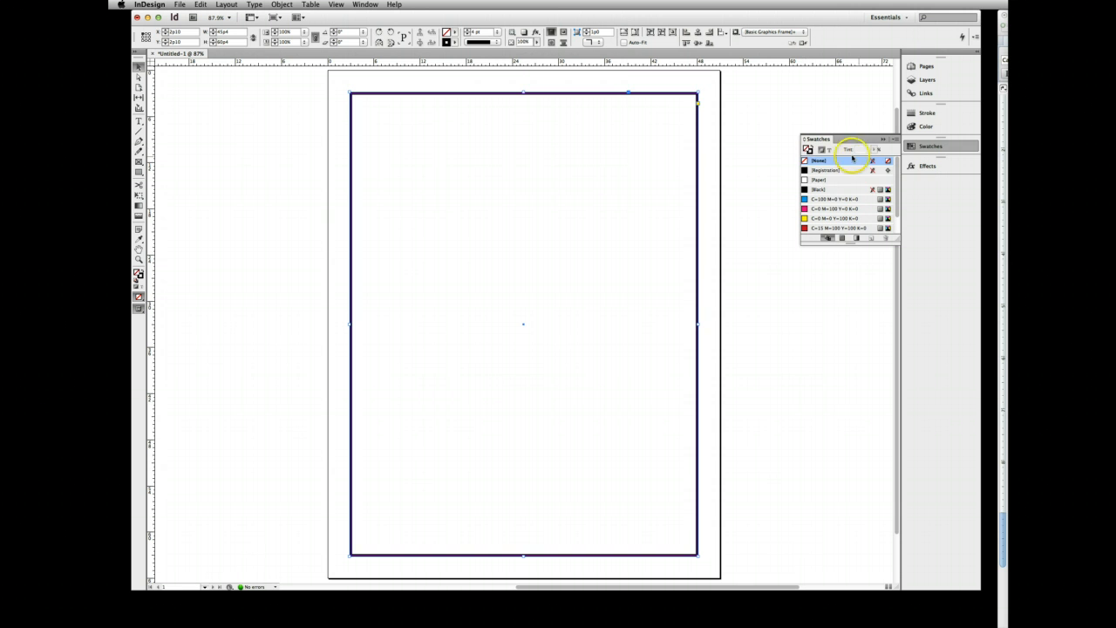
mouse_move(897, 167)
left_mouse_down()
mouse_move(898, 182)
mouse_move(896, 169)
left_mouse_up()
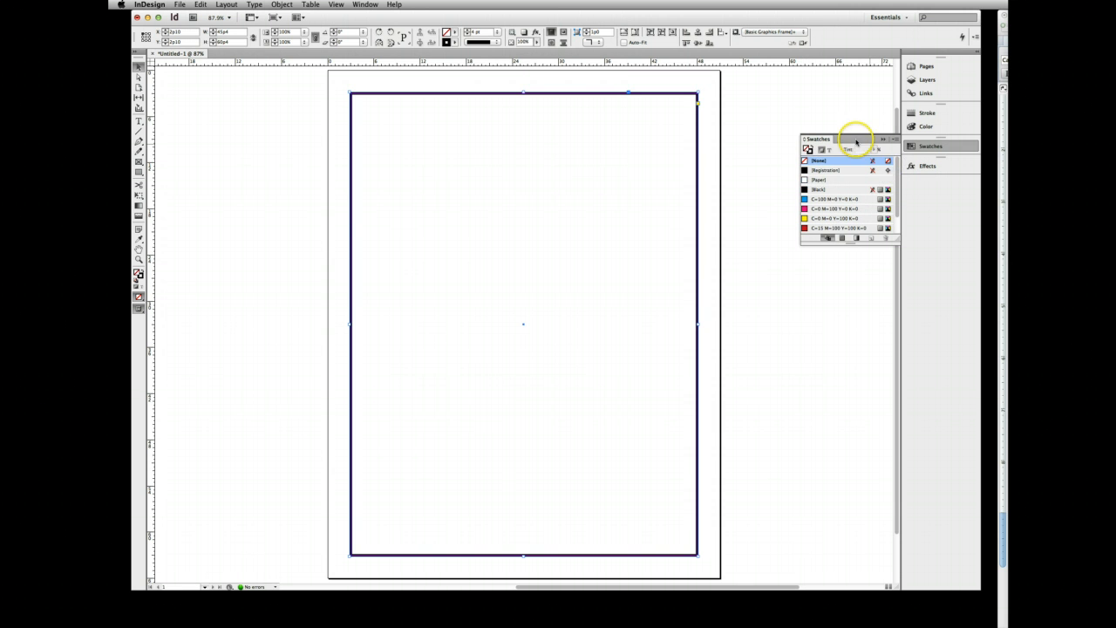
- Add a new colour swatch, ANPA 751-8 AdPro from the ANPA Color mode, as the rectangle's fill
left_click(894, 140)
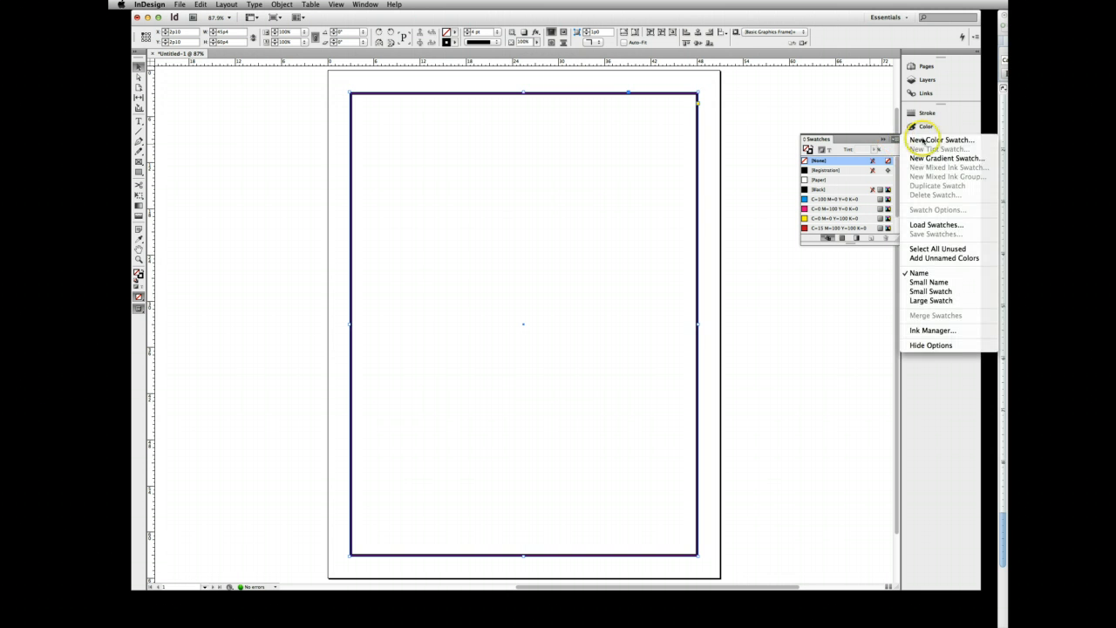
left_click(922, 139)
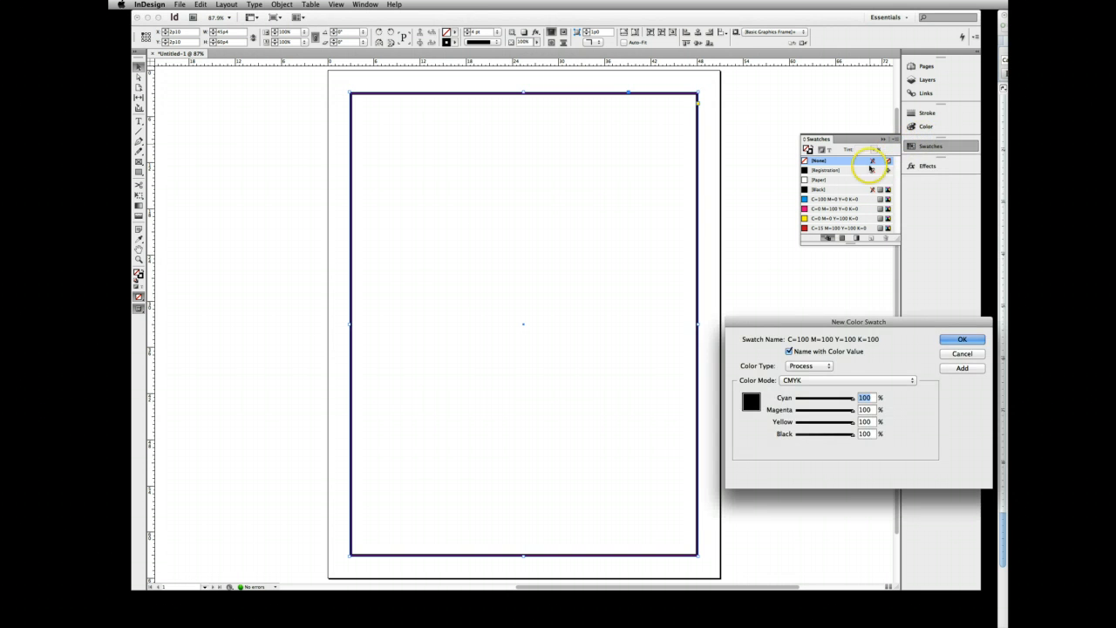
left_click_drag(813, 326, 549, 206)
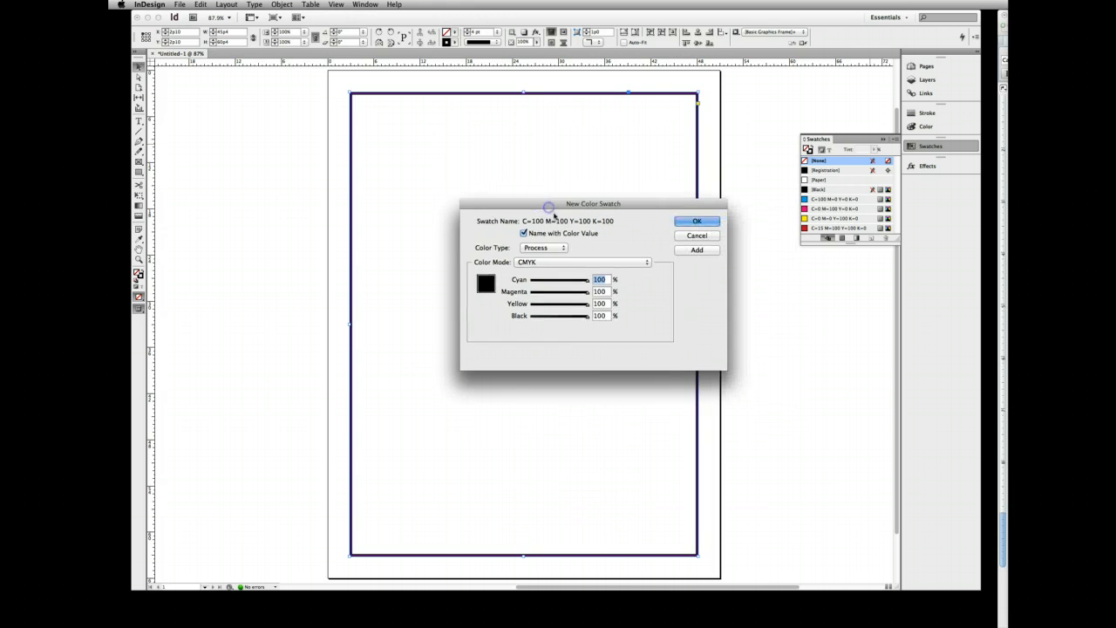
left_click(566, 262)
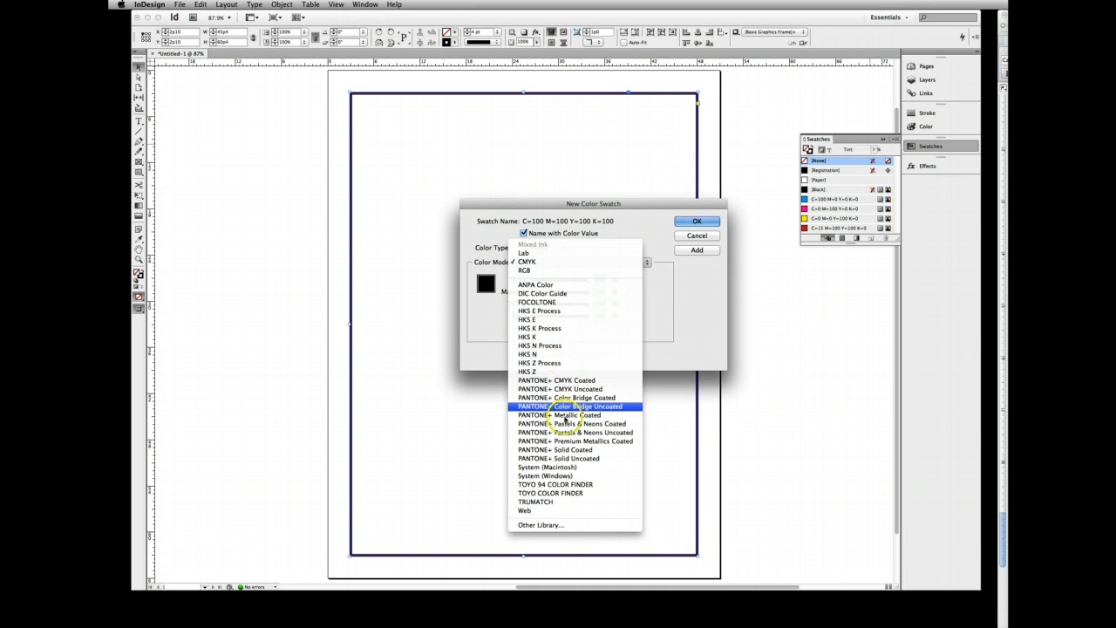
left_click(555, 285)
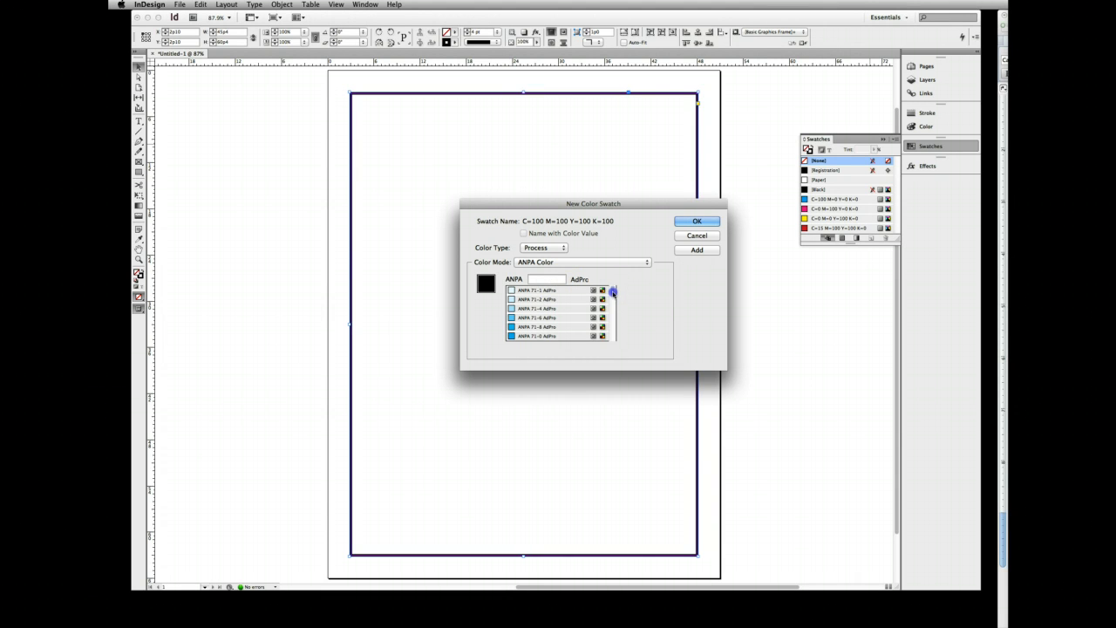
left_click_drag(612, 292, 613, 299)
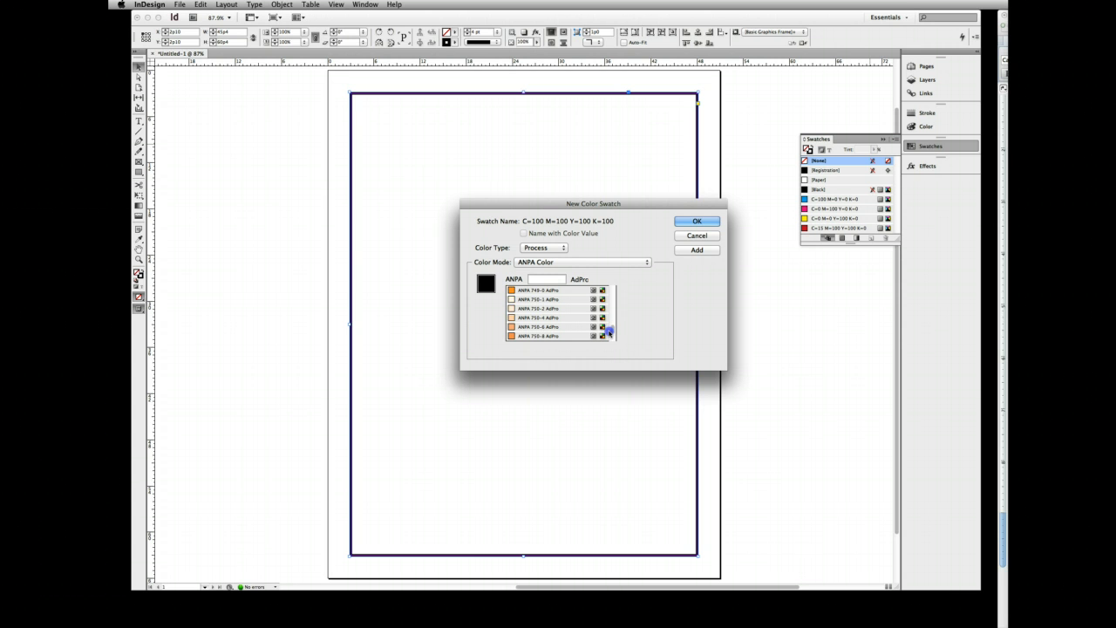
left_click(611, 331)
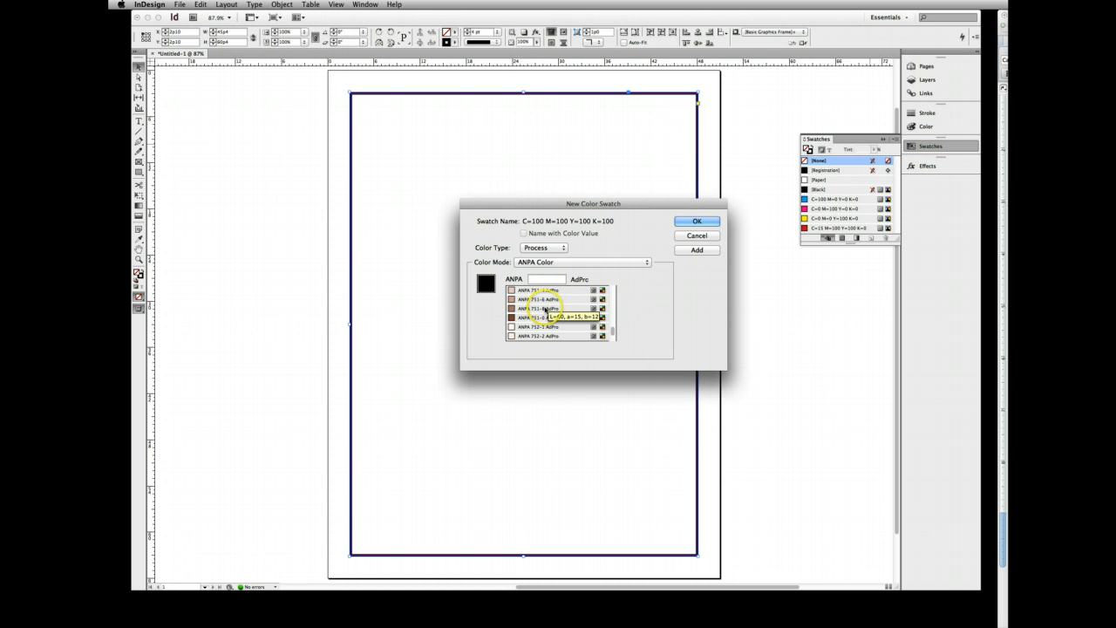
left_click(535, 308)
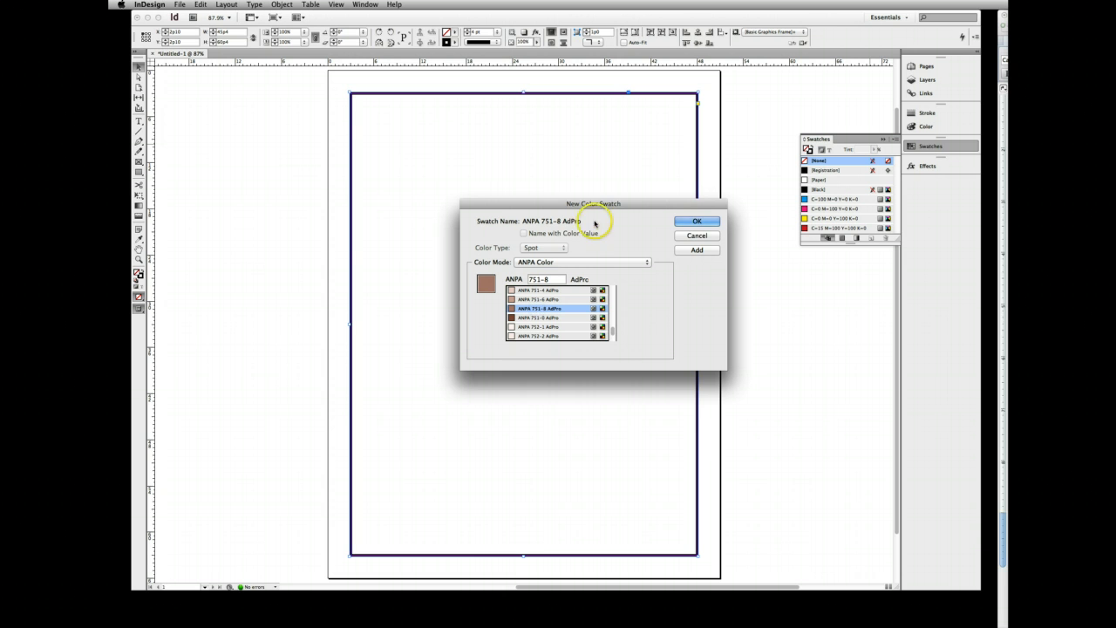
left_click(695, 251)
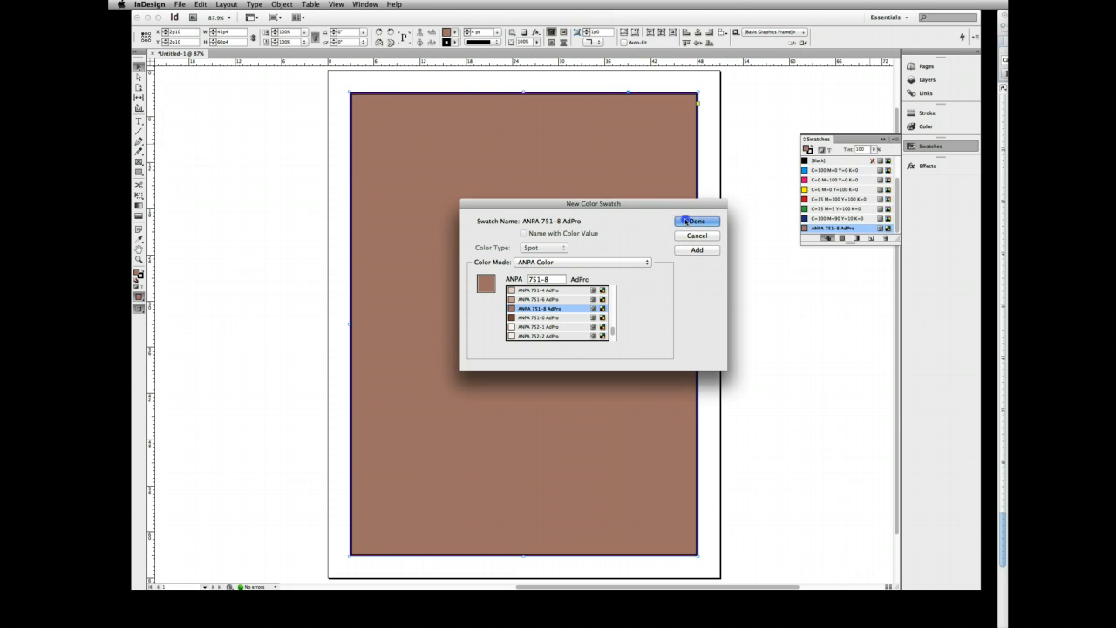
left_click(693, 221)
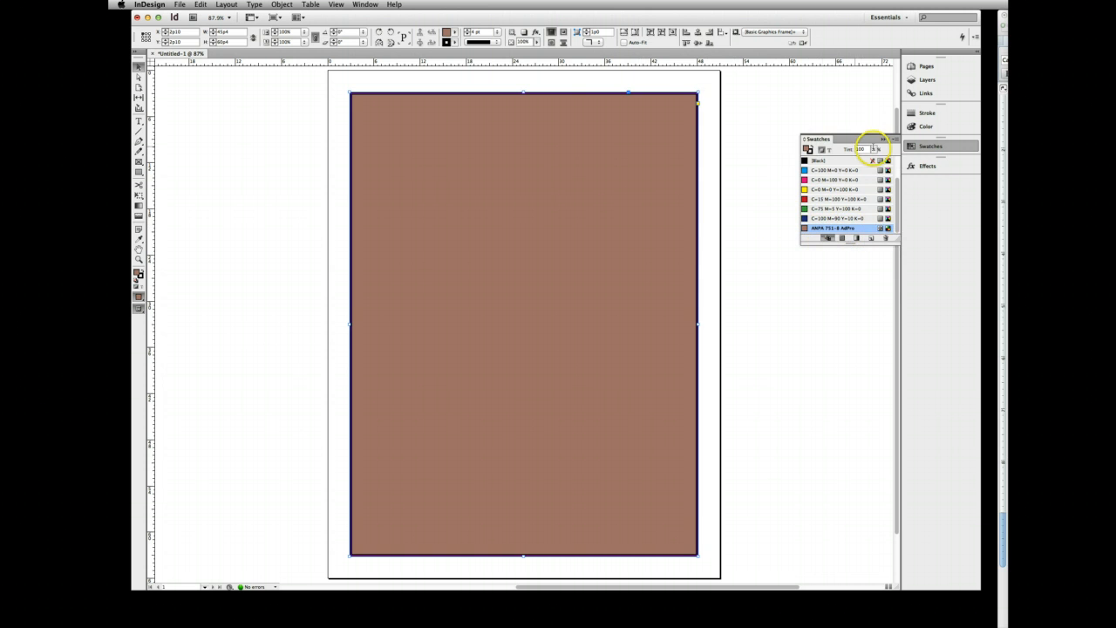
- Set the tint of the rectangle's brown fill to 36% and collapse the swatches
left_click(876, 150)
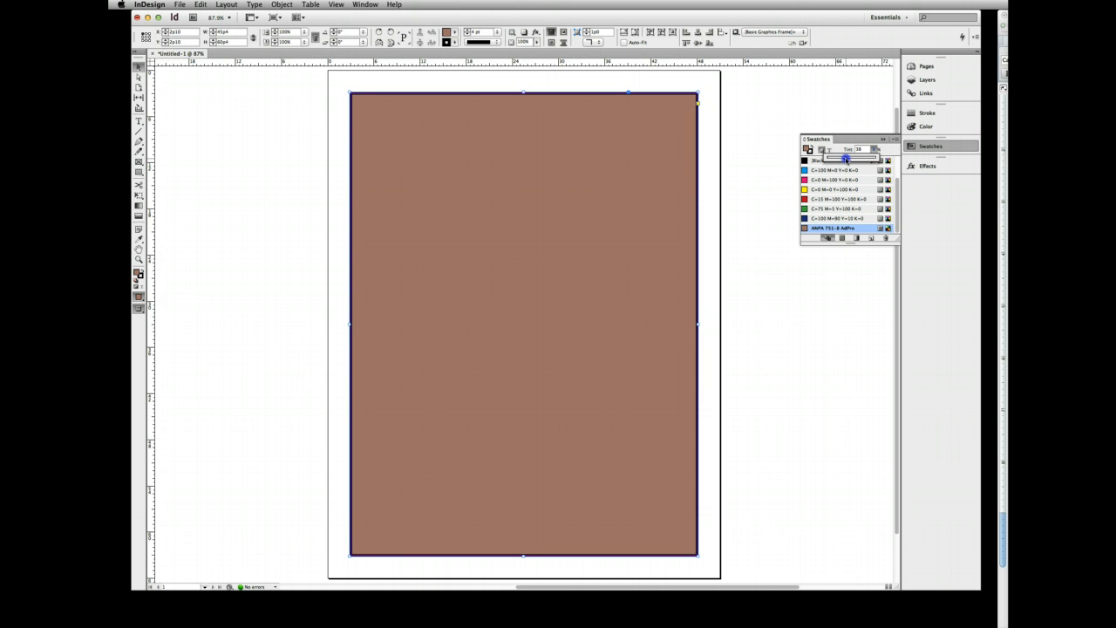
left_click_drag(844, 159, 845, 158)
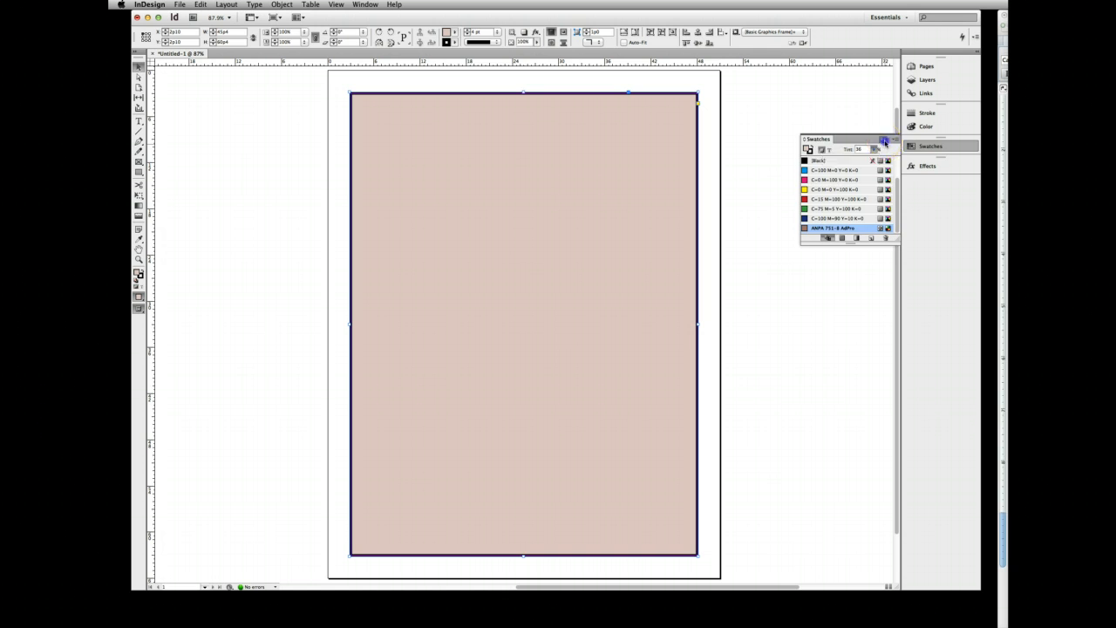
left_click(882, 138)
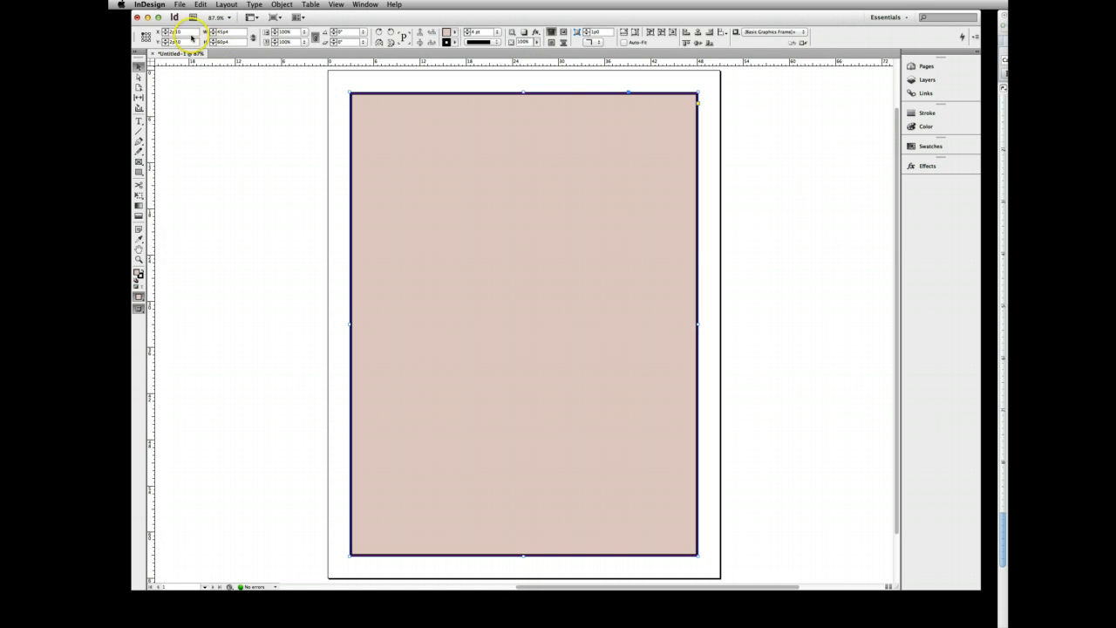
- Add a second layer and draw a rectangular picture frame about 26p wide and 16p6 high near the page's upper-left corner
left_click(911, 80)
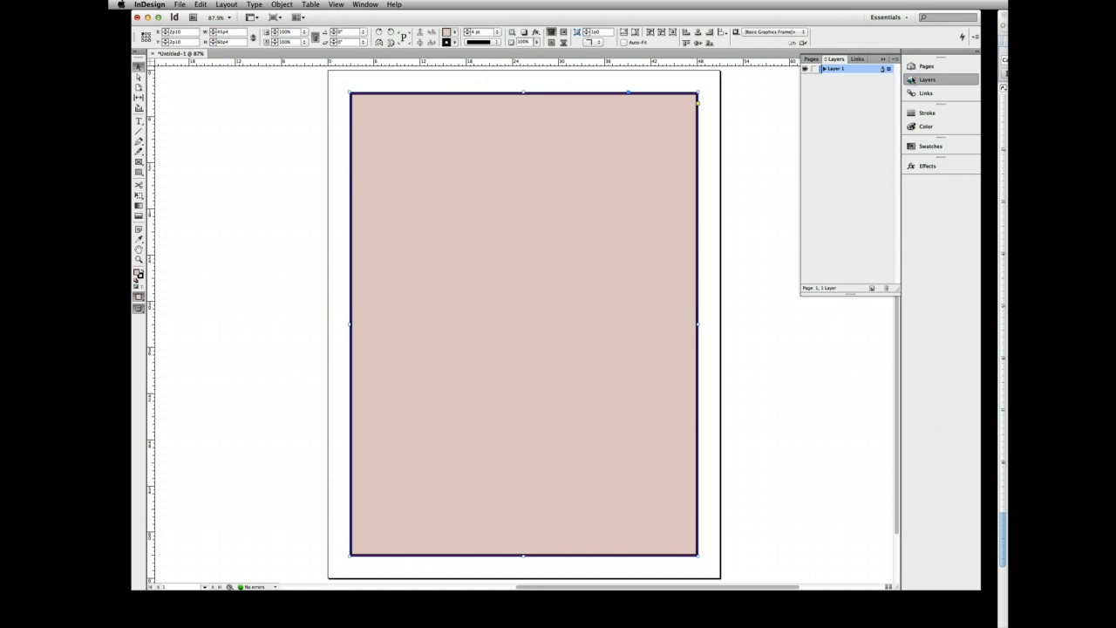
left_click(871, 290)
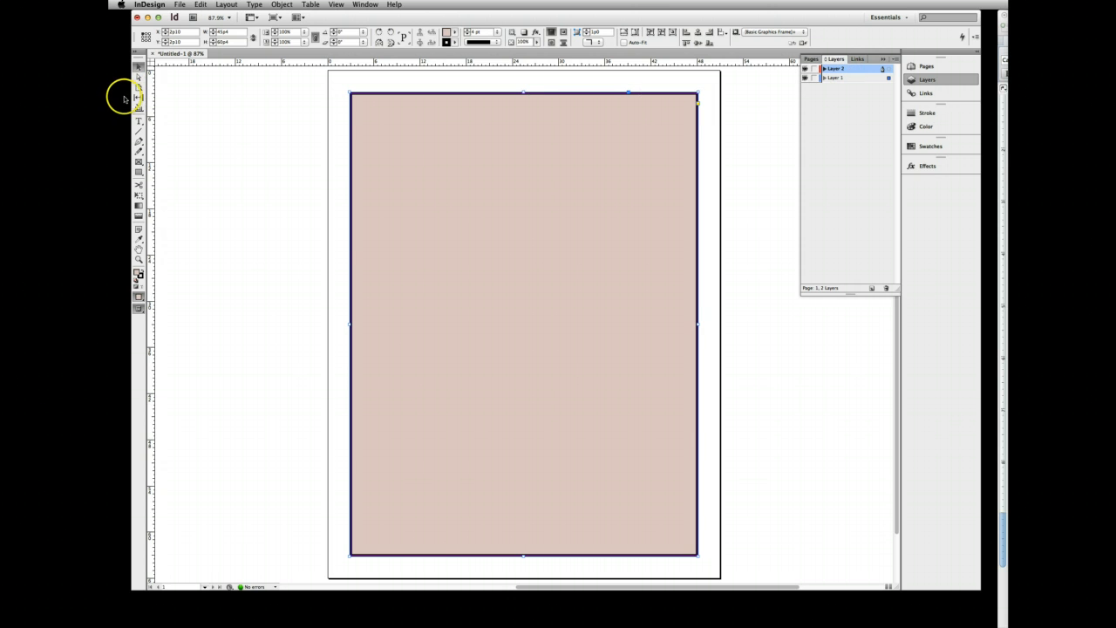
left_click(138, 163)
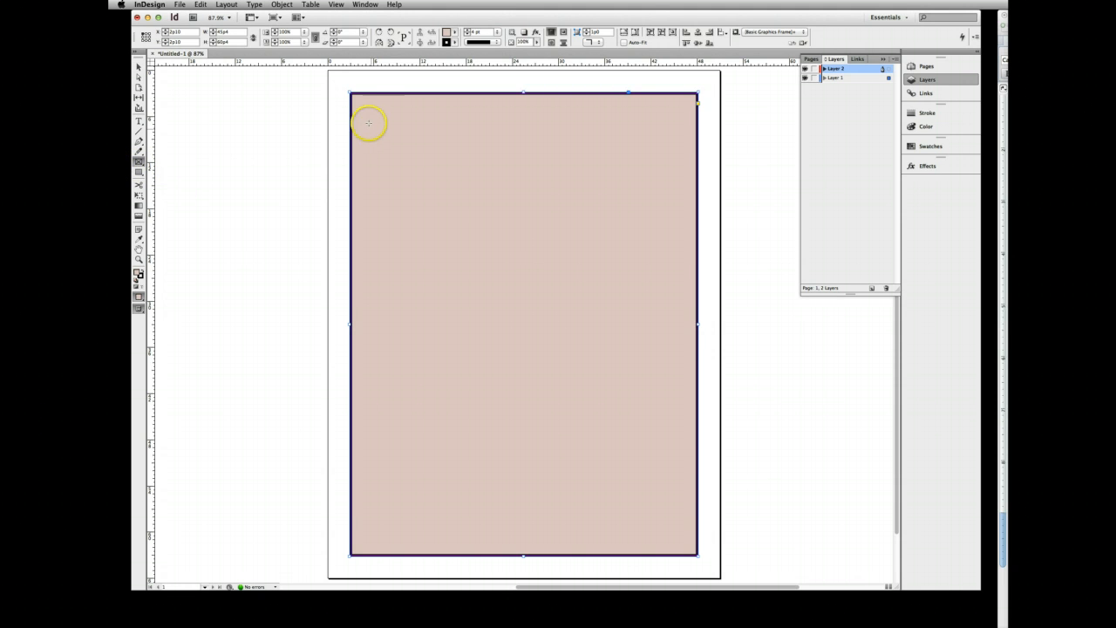
left_click_drag(369, 110, 567, 238)
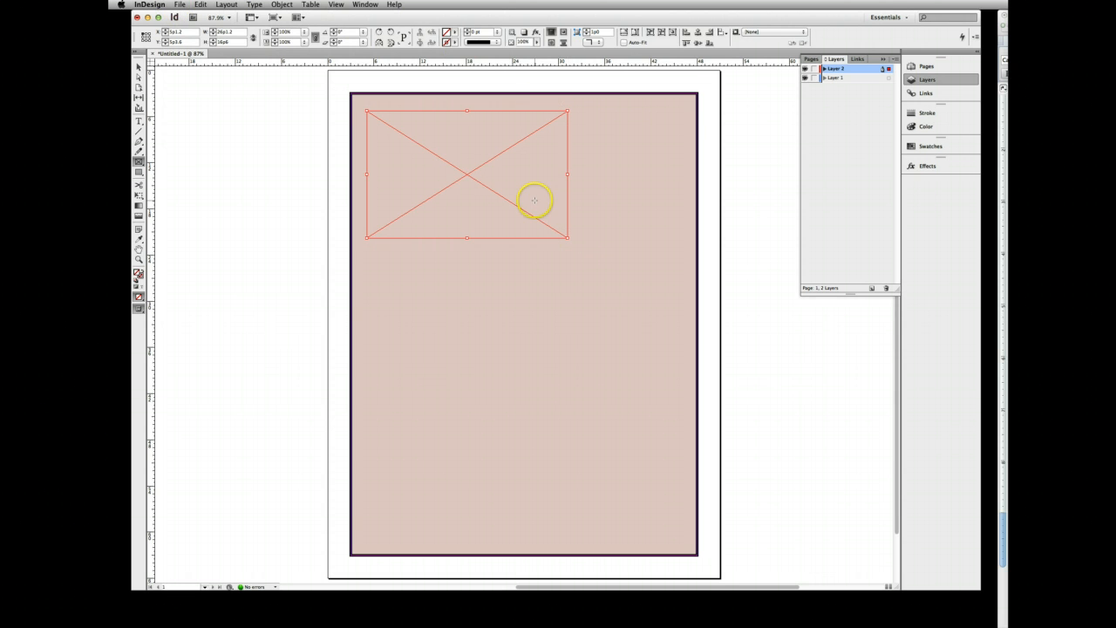
- Place the Stickney Brook Yoga 264 JPEG from the Desktop into the empty picture frame
left_click(180, 6)
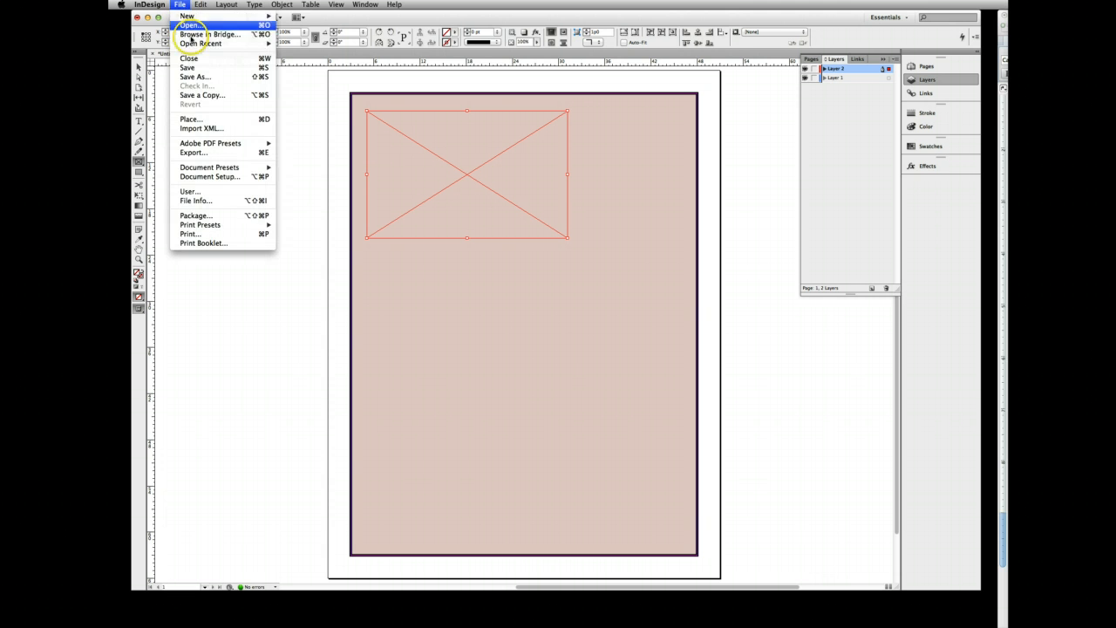
left_click(190, 120)
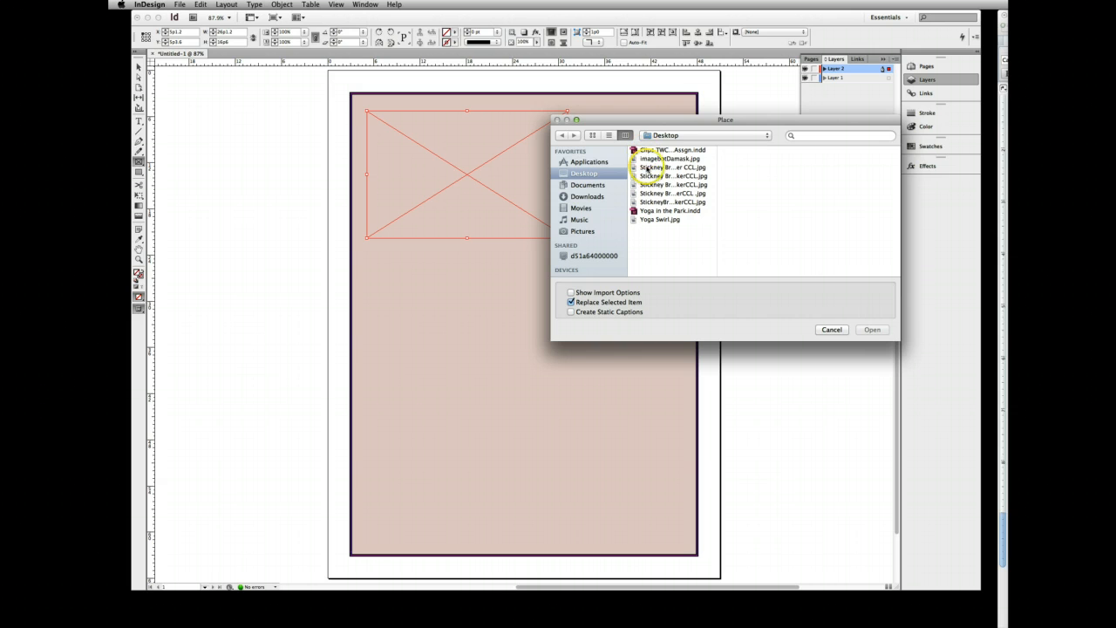
left_click(649, 166)
left_click(646, 176)
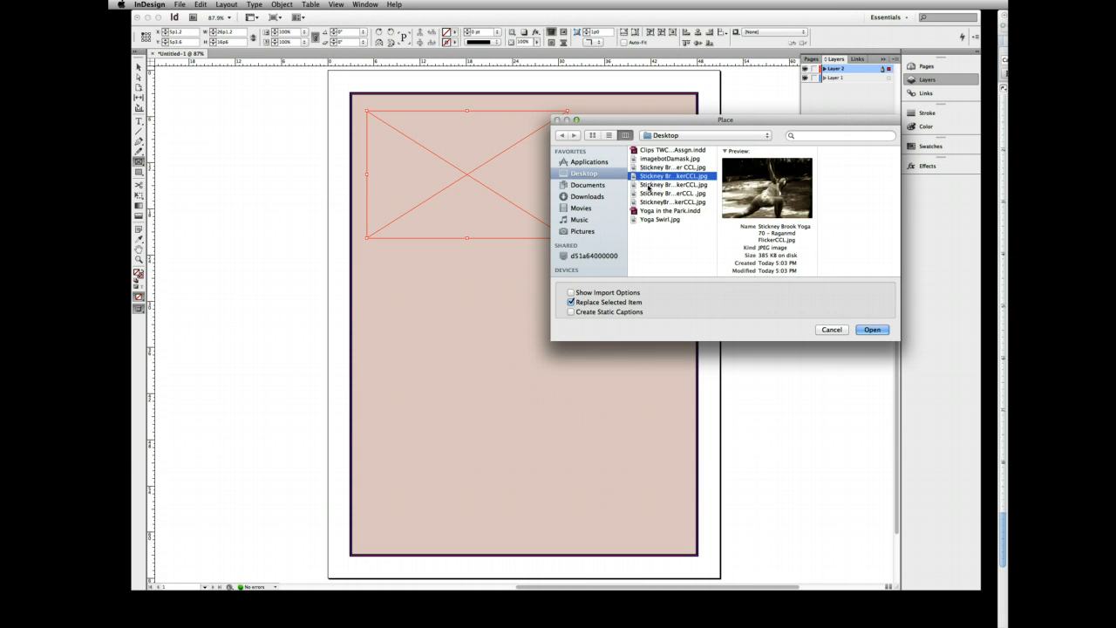
left_click(648, 185)
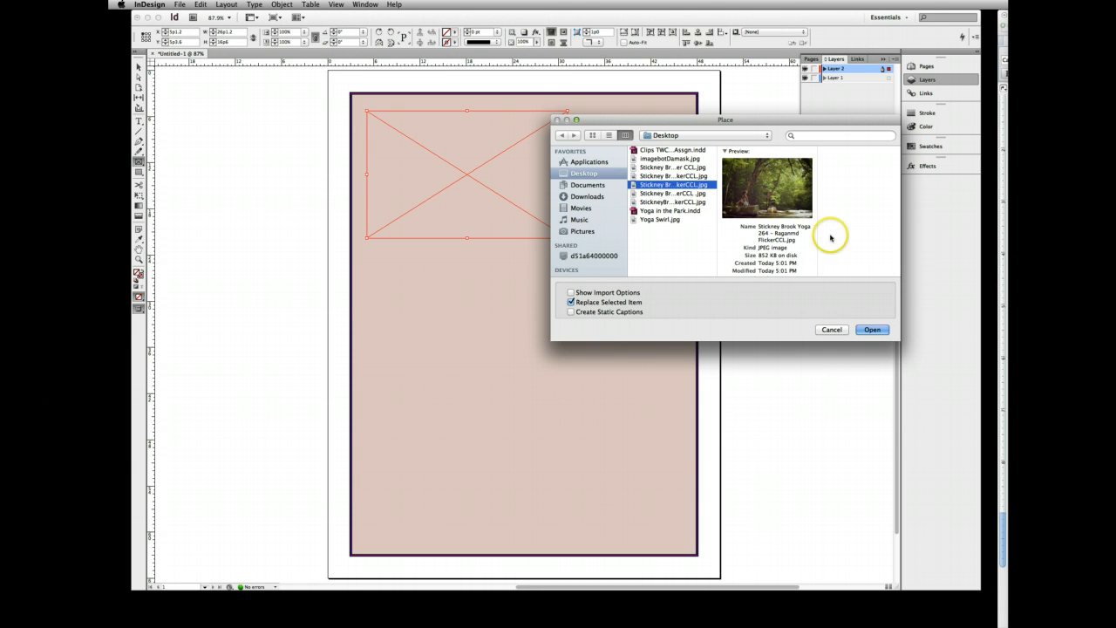
left_click(867, 328)
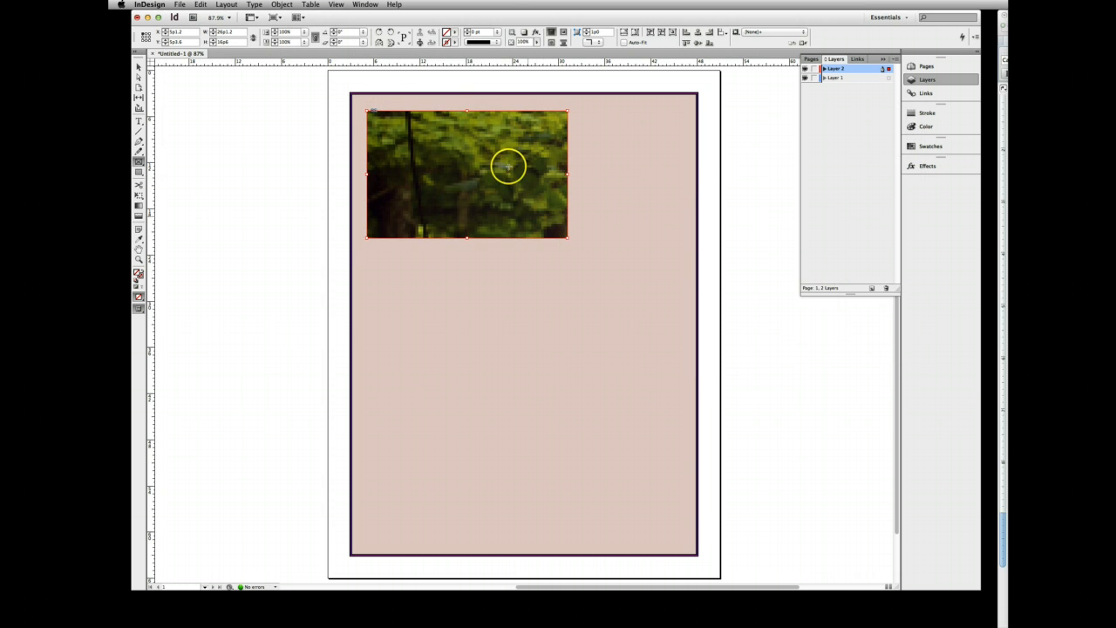
- Fill the frame proportionally with the yoga photo and set its display performance to High Quality Display
left_click(624, 32)
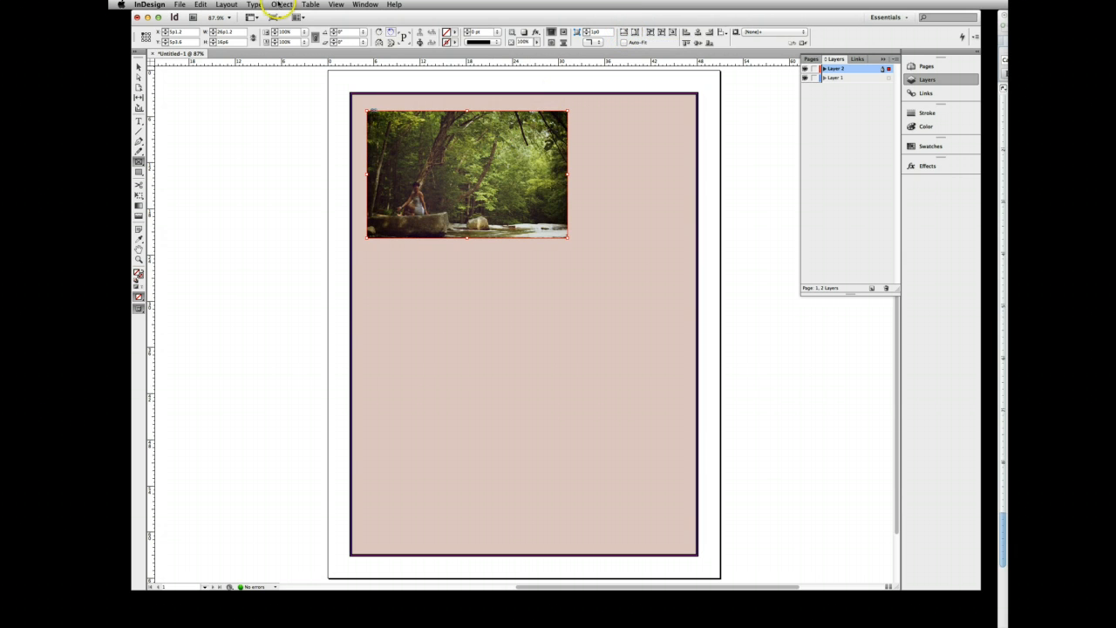
left_click(281, 5)
mouse_move(305, 318)
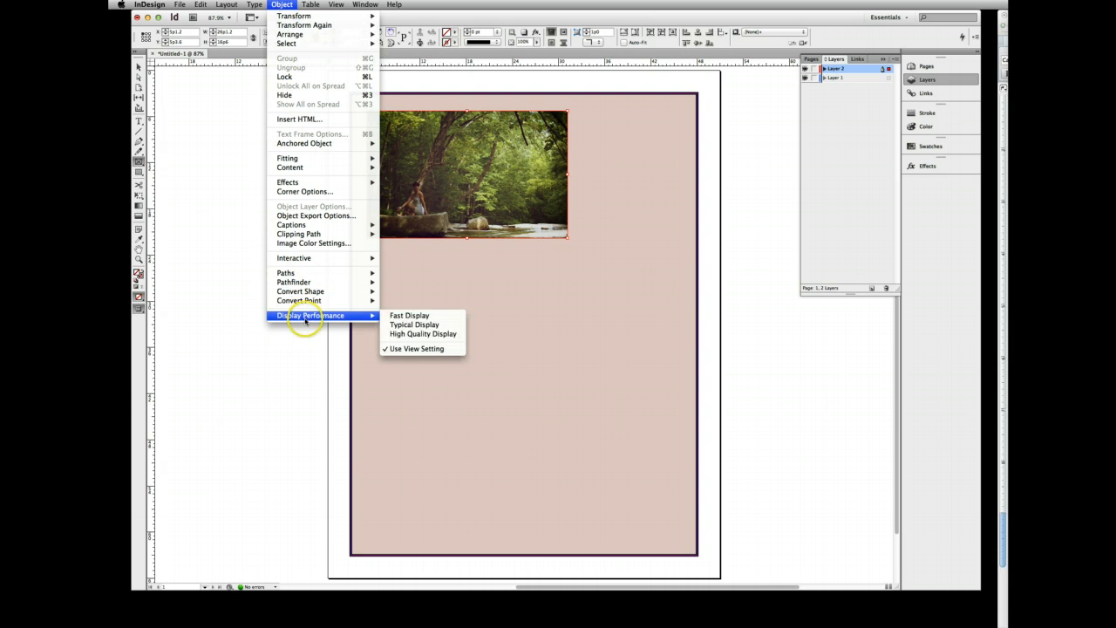
left_click(402, 340)
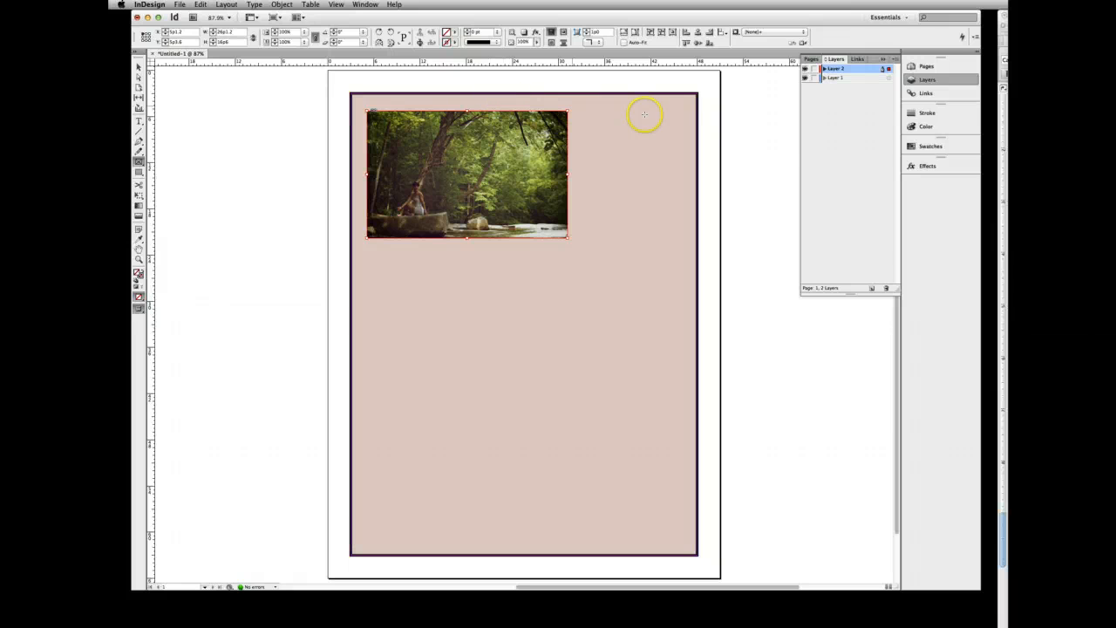
- Add a third layer to the layout and open Clips TWC 421 u2.2 Assgn.indd from the Desktop
left_click(870, 288)
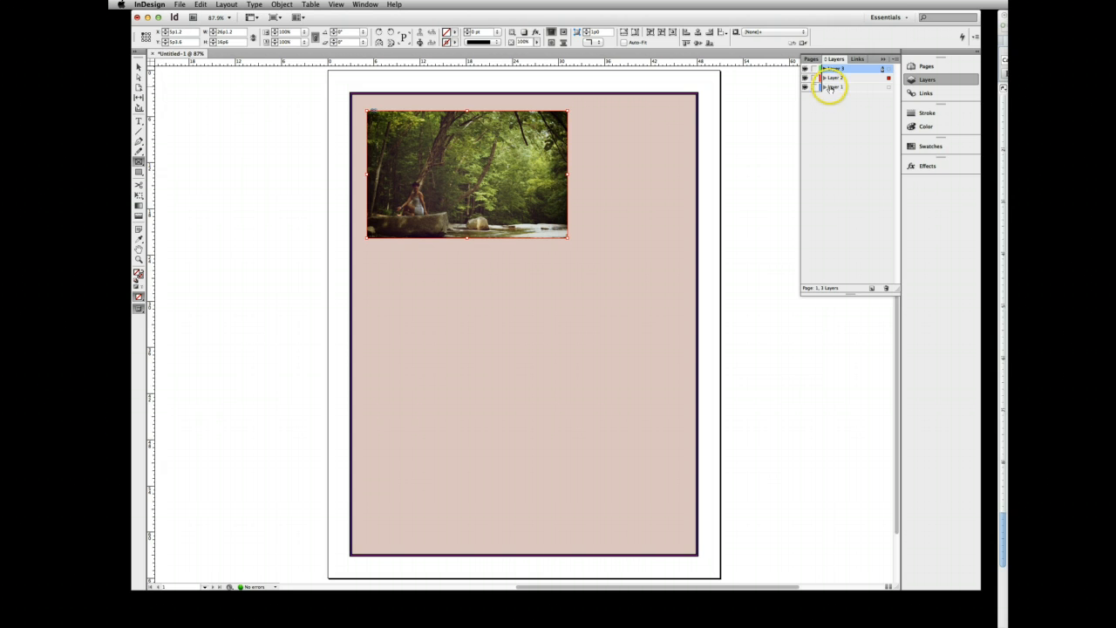
left_click(828, 69)
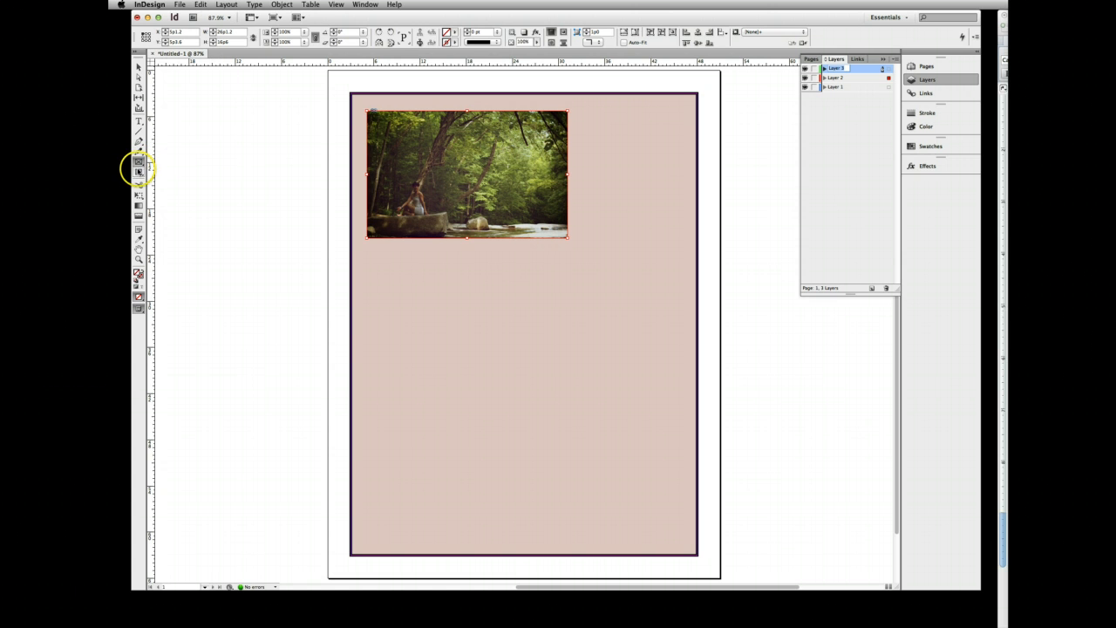
left_click(182, 4)
left_click(188, 29)
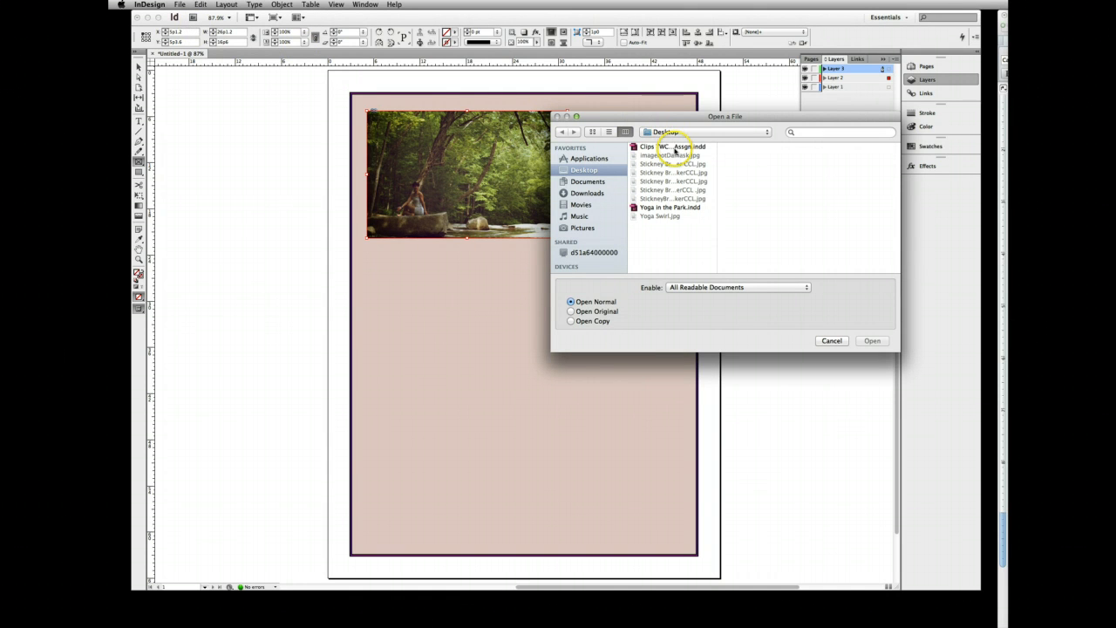
left_click(676, 148)
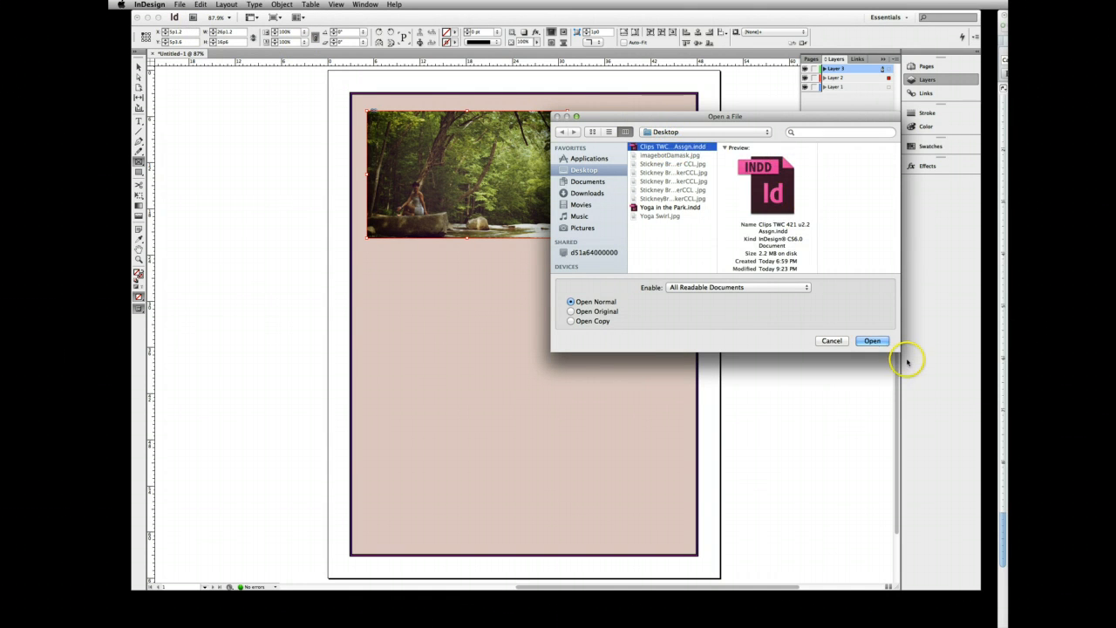
left_click(878, 341)
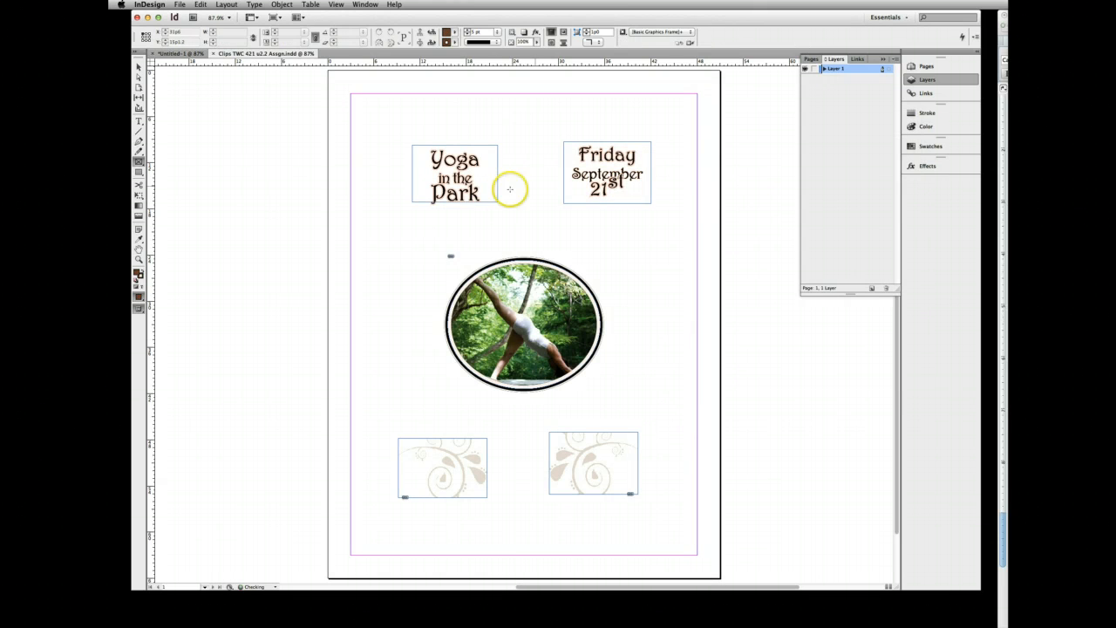
- Copy the lower-left swirl graphic in the clips document
left_click(471, 460)
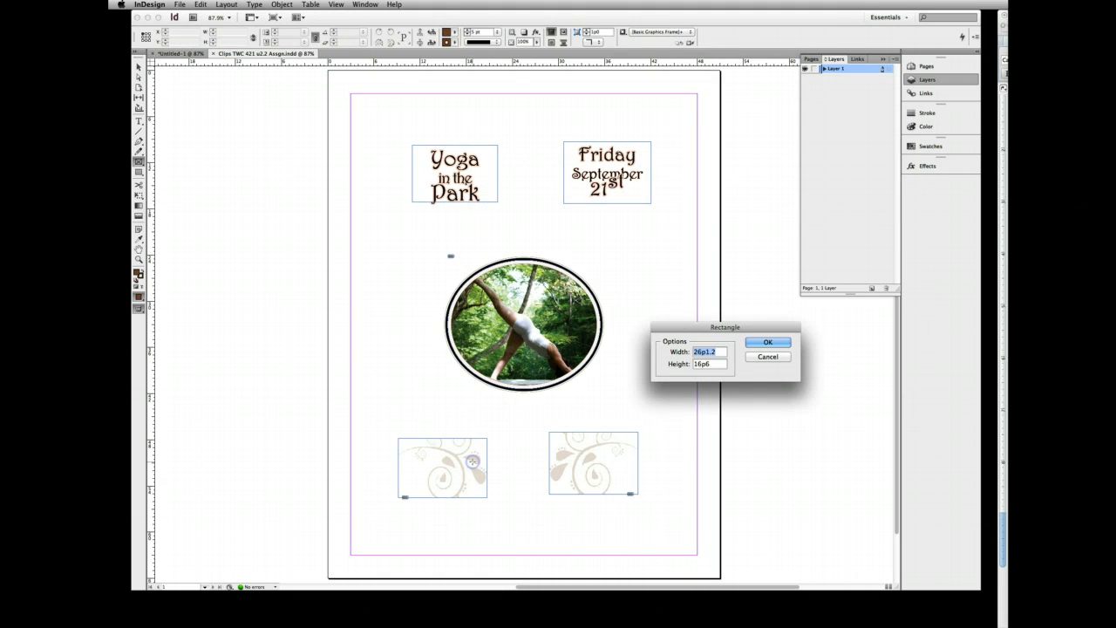
left_click(760, 356)
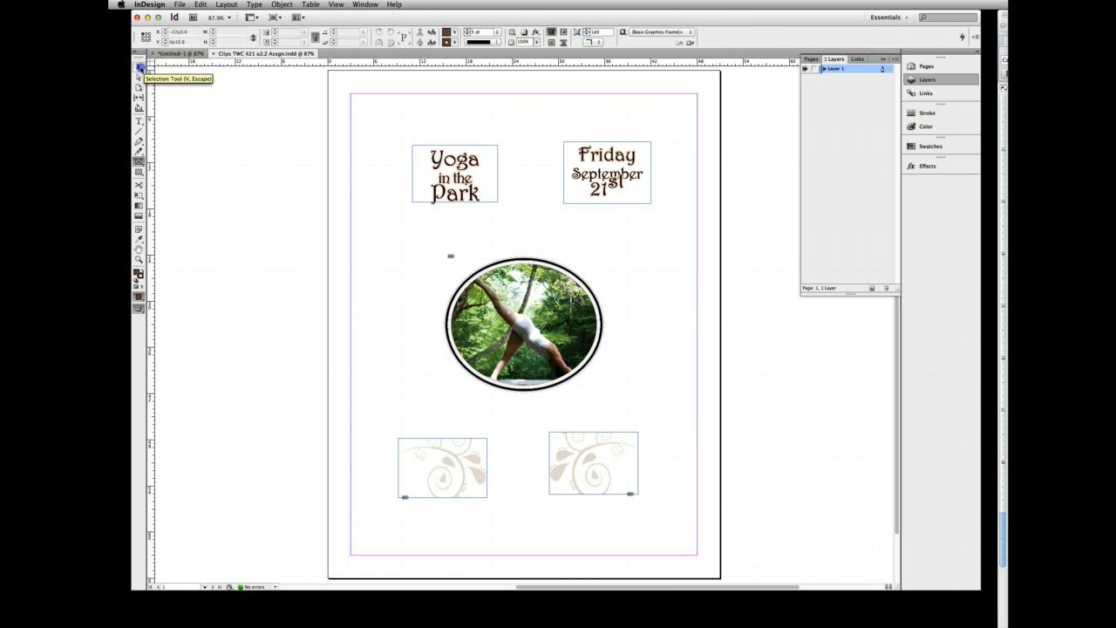
left_click(139, 66)
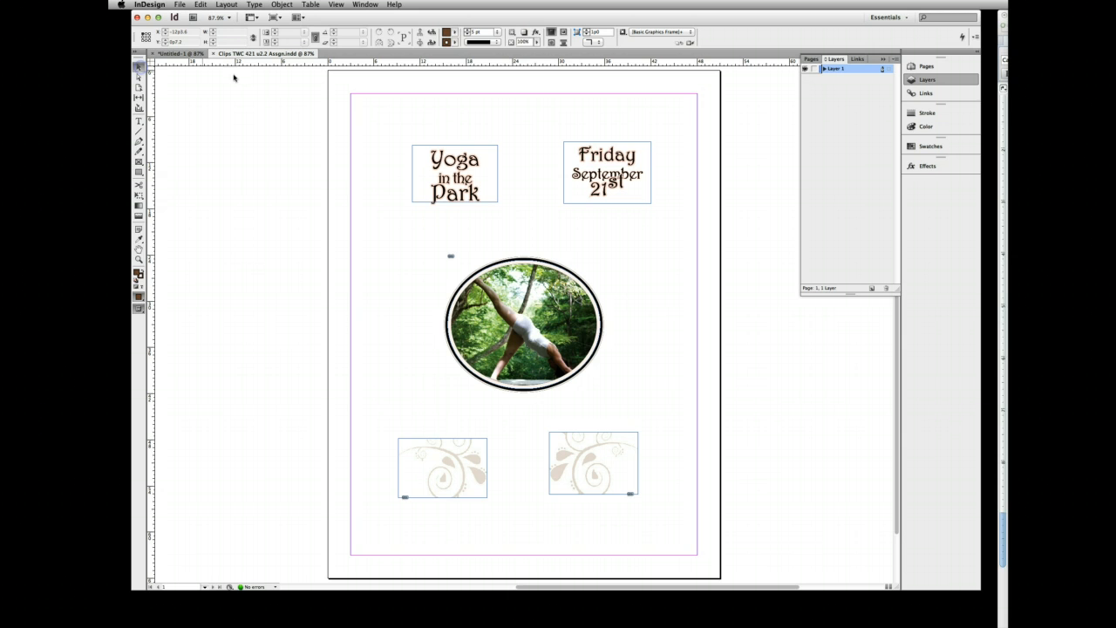
left_click(465, 440)
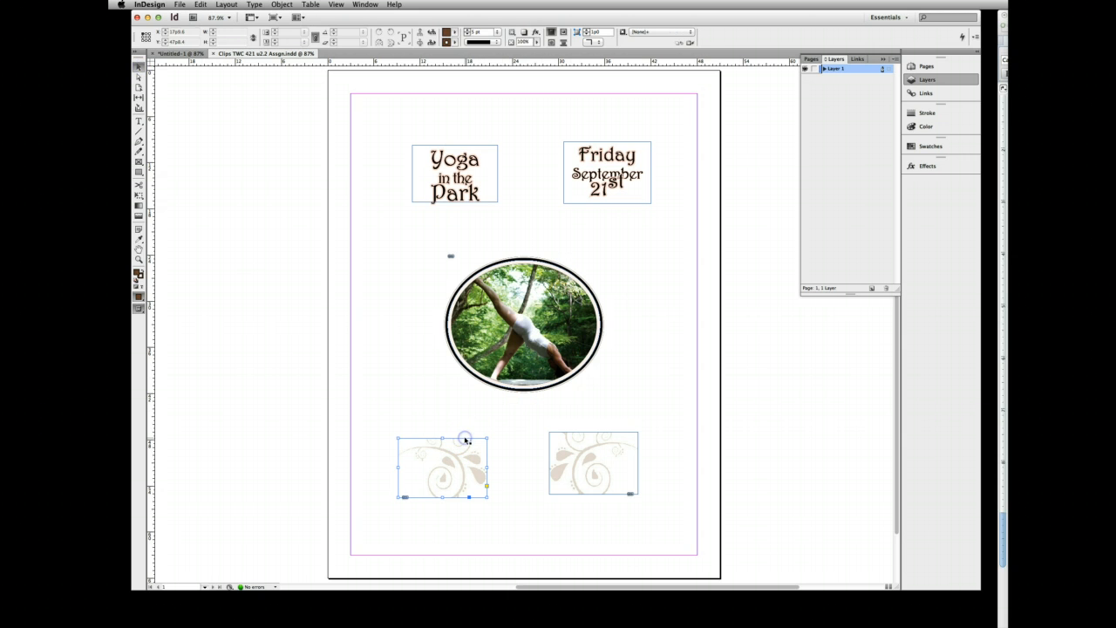
left_click(176, 5)
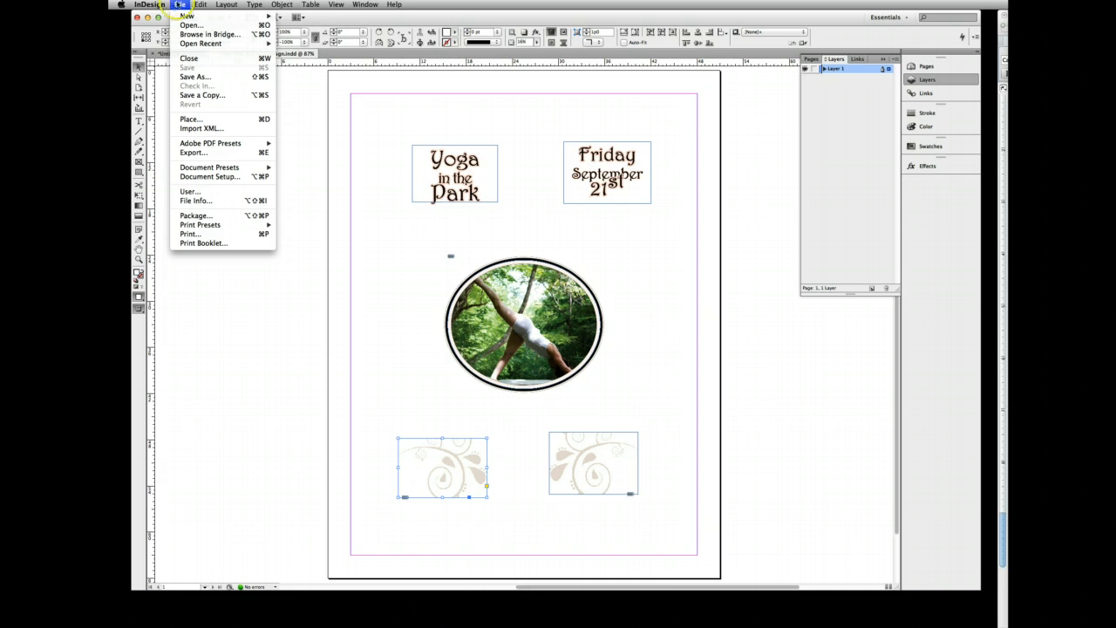
mouse_move(200, 5)
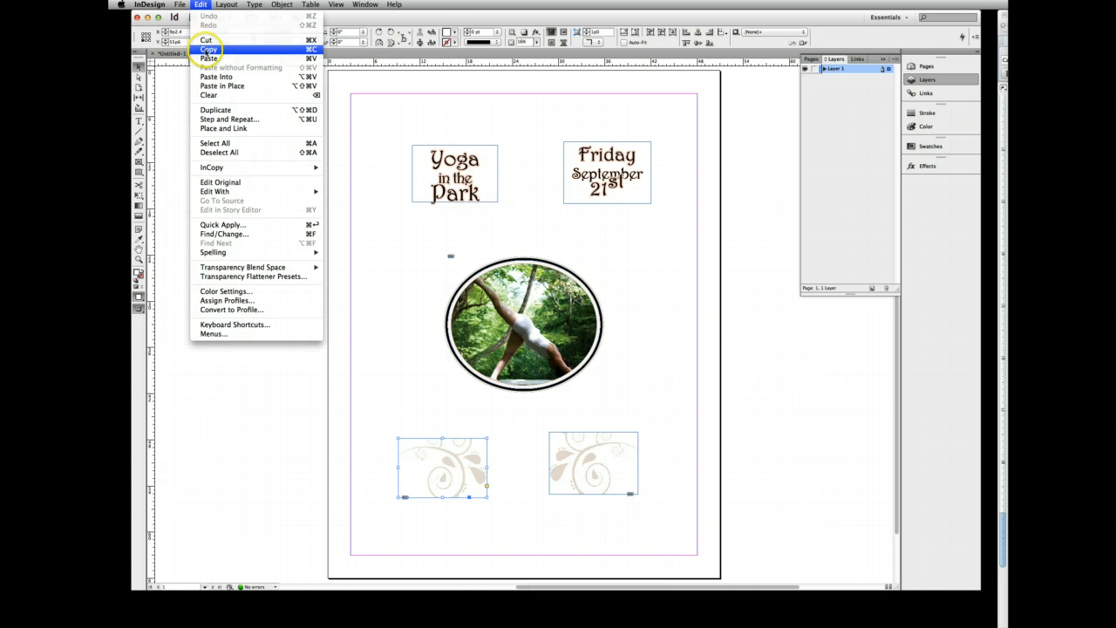
left_click(209, 49)
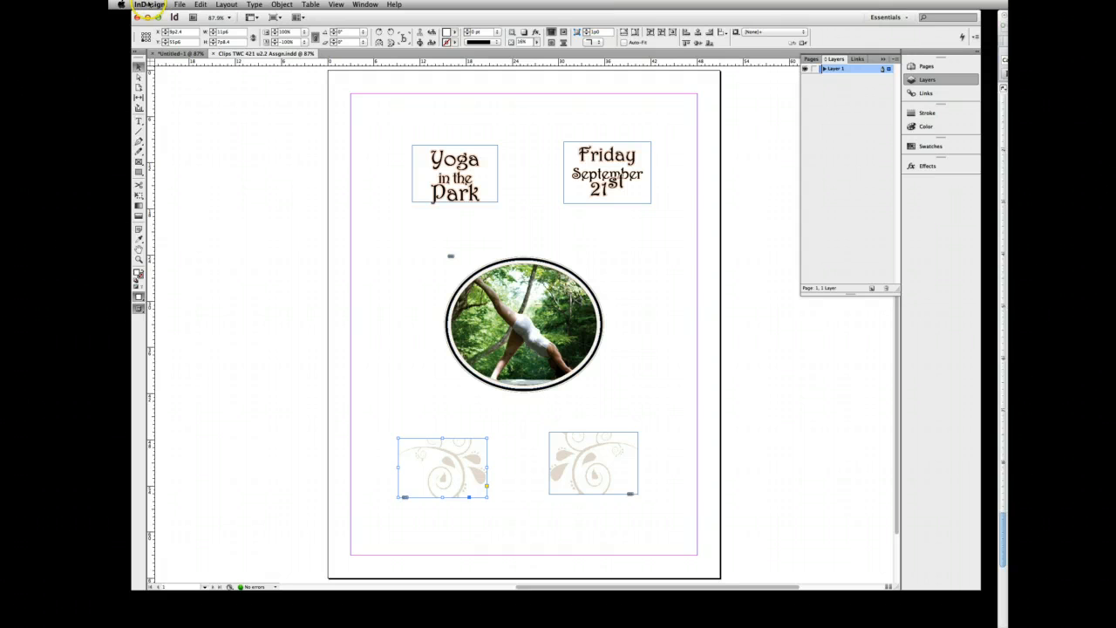
- Paste the swirl into the untitled layout and position it right of the photo, level with the photo's upper edge
left_click(177, 53)
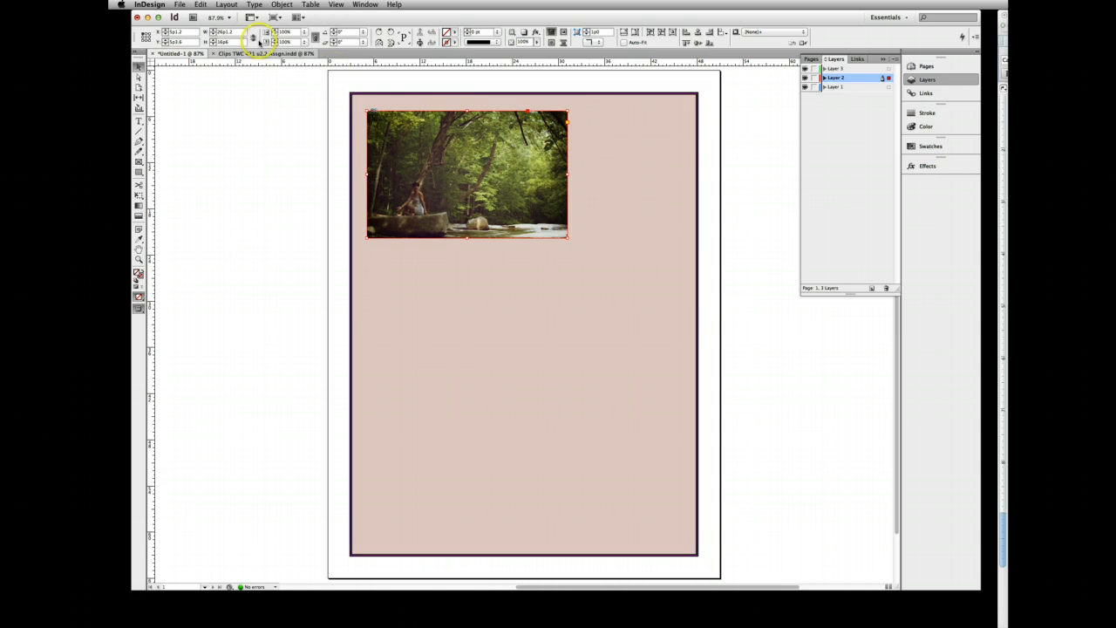
left_click(201, 4)
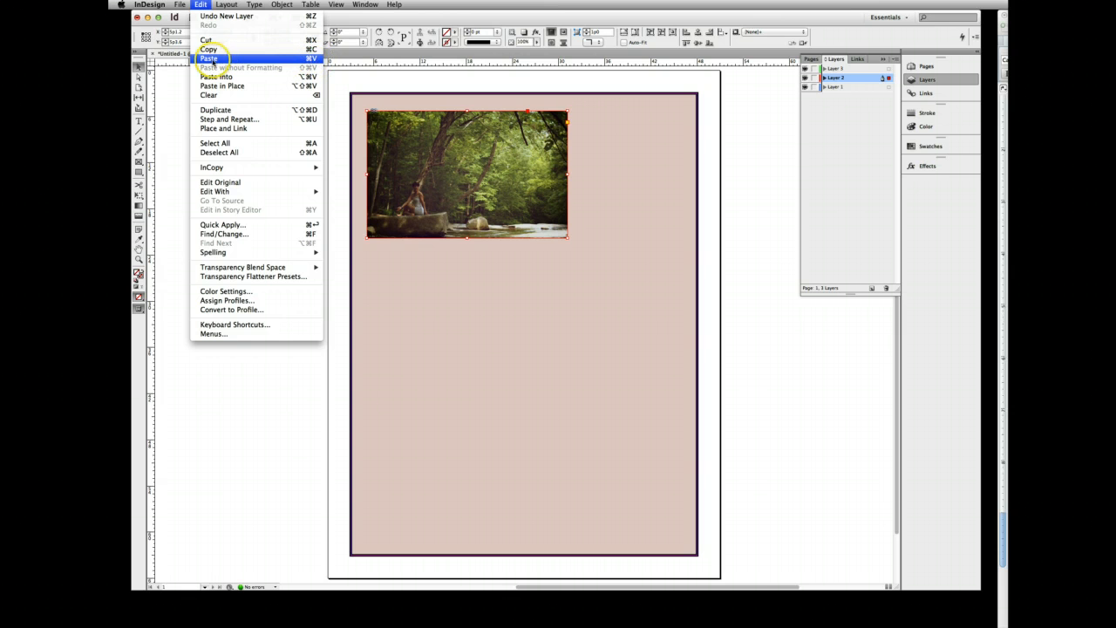
left_click(209, 59)
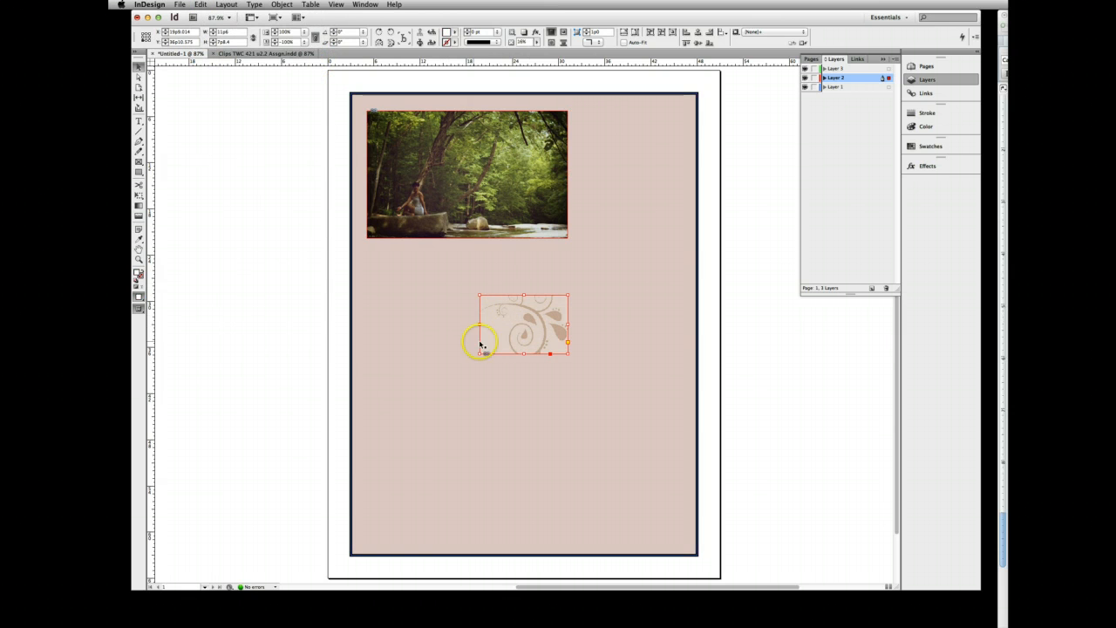
left_click_drag(491, 293, 598, 111)
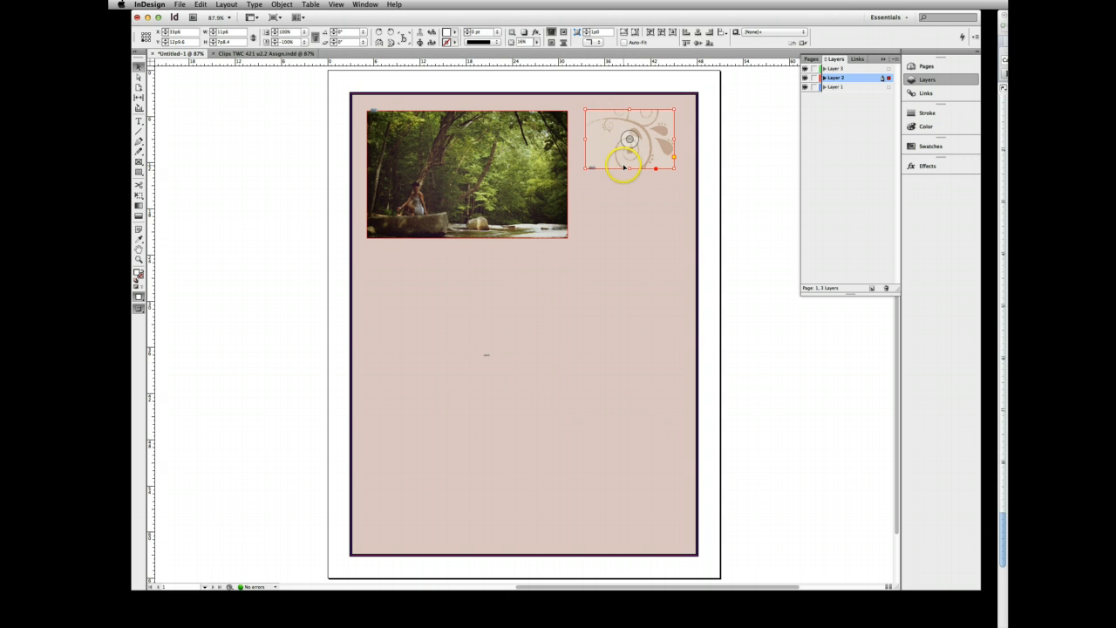
left_click(606, 108)
left_click_drag(607, 109, 607, 112)
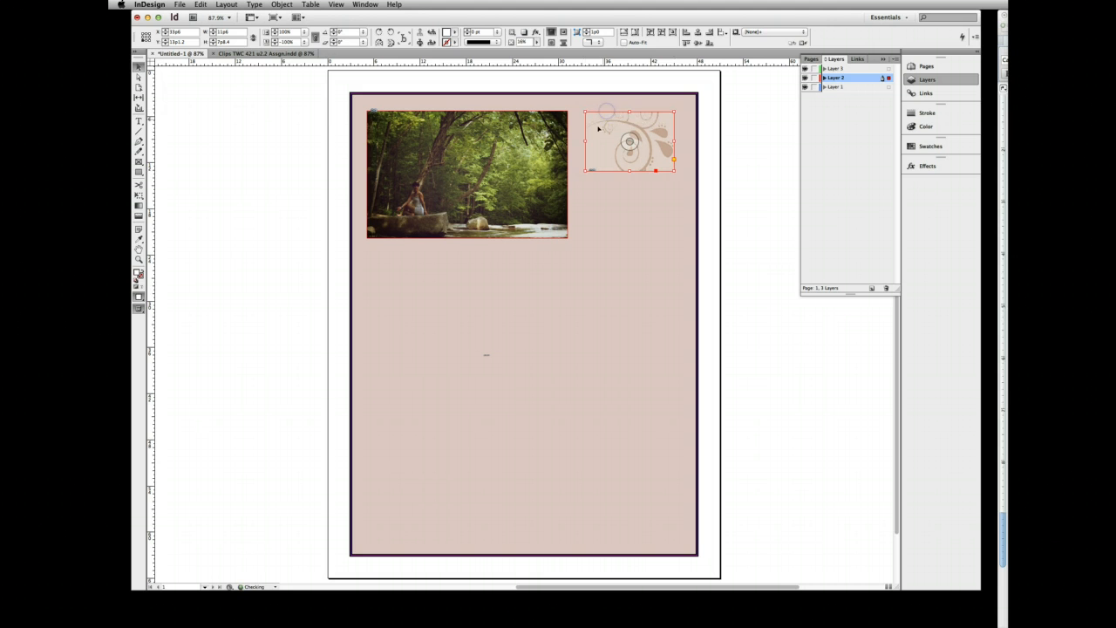
- Move the pasted swirl from Layer 2 to Layer 3
left_click(836, 68)
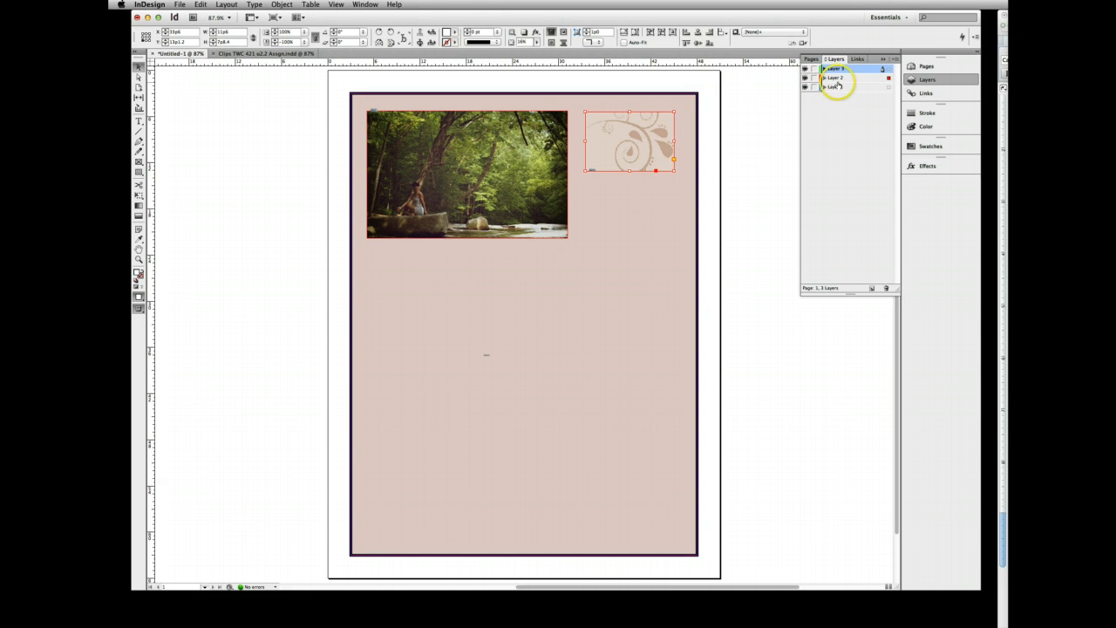
left_click(839, 78)
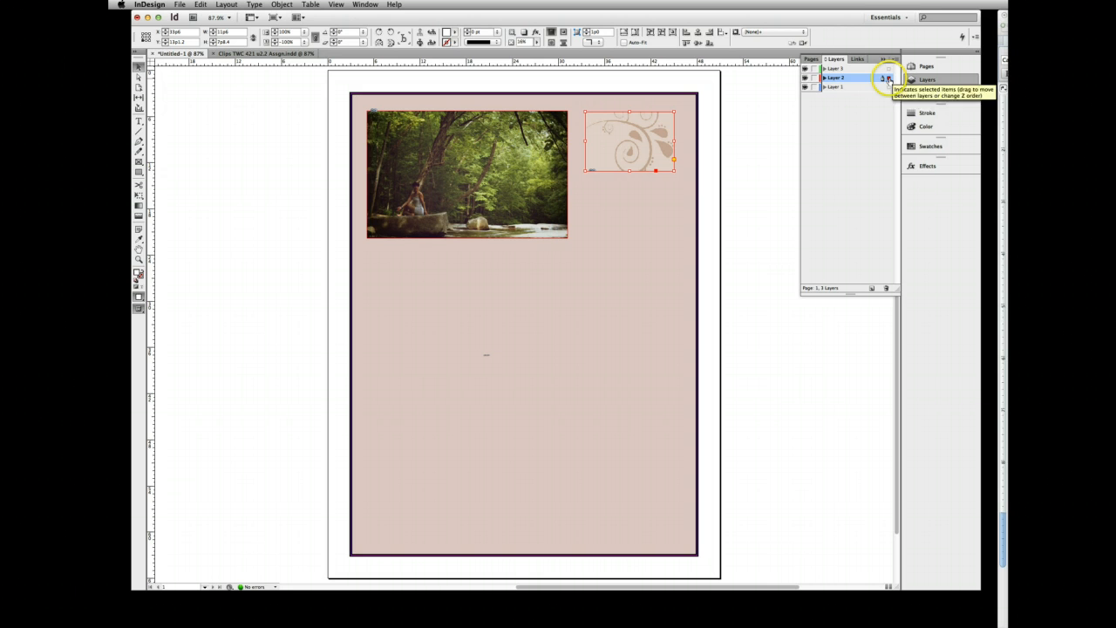
left_click_drag(889, 79, 879, 71)
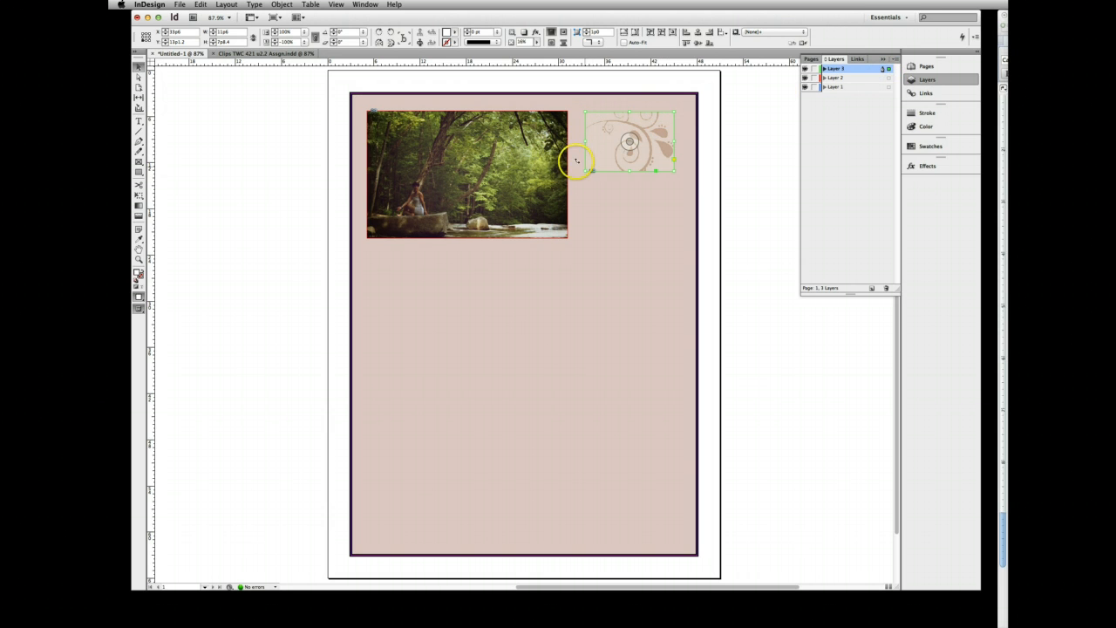
- Copy the lower-right swirl graphic from the clips document and paste it into the untitled layout
left_click(291, 53)
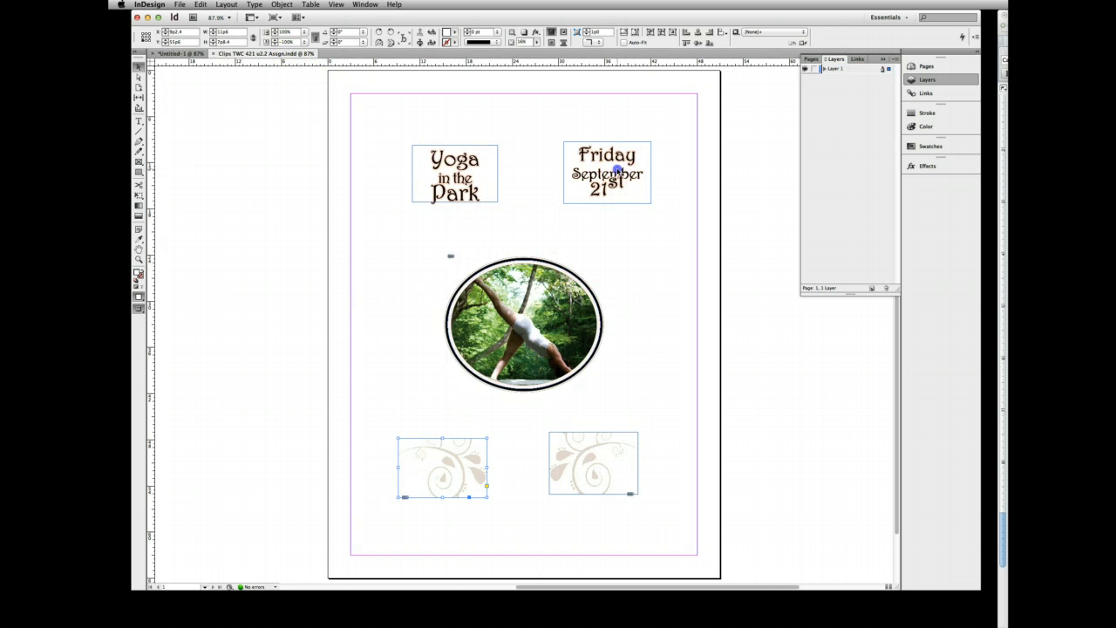
left_click(567, 460)
left_click(165, 53)
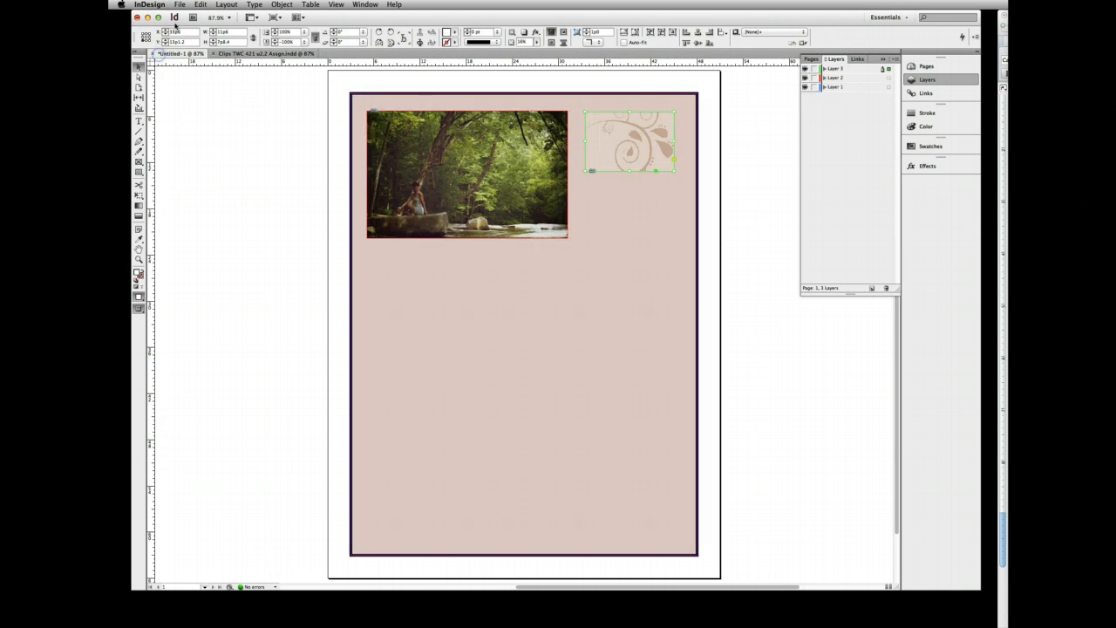
left_click(583, 200)
key("super+v")
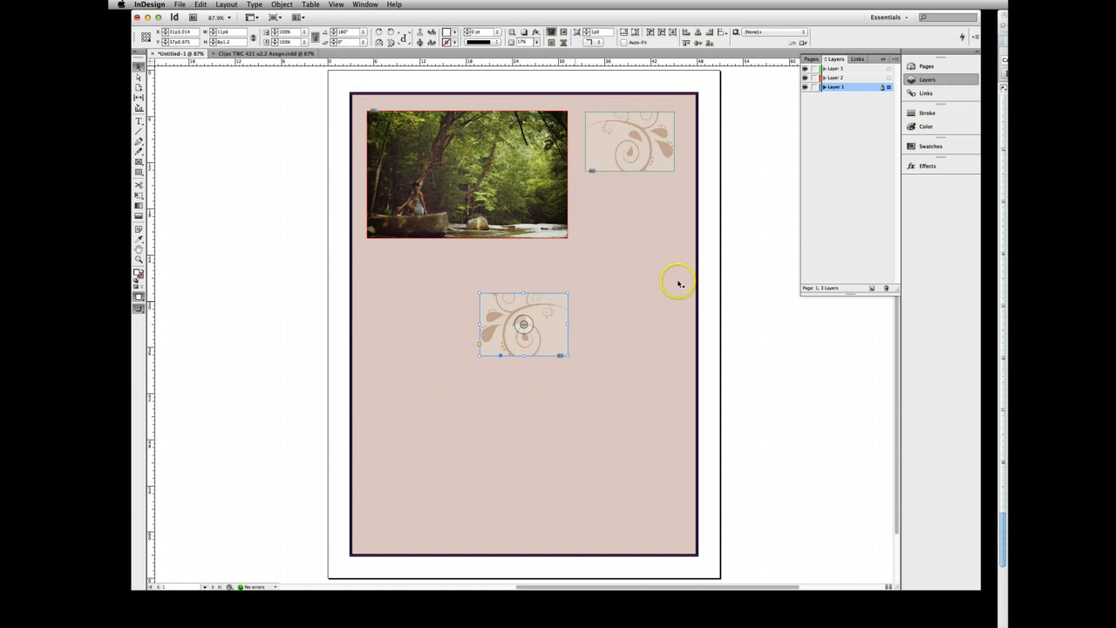
- Move the second swirl from Layer 1 to Layer 3 and position it directly below the first swirl, beside the photo
left_click(888, 87)
left_click_drag(877, 68, 879, 69)
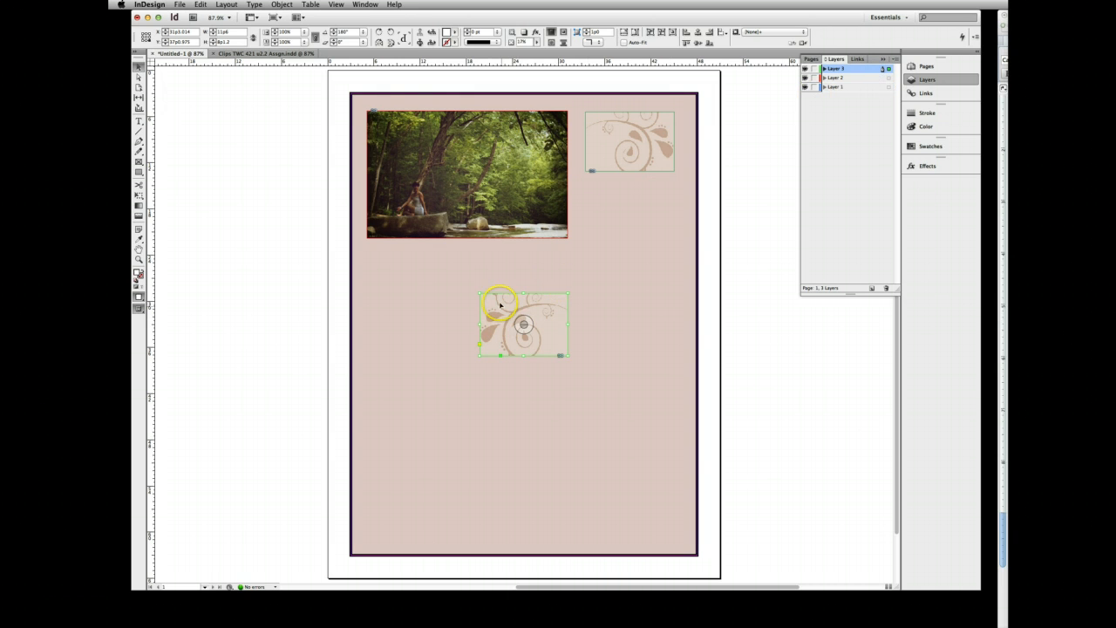
left_click_drag(498, 295, 604, 178)
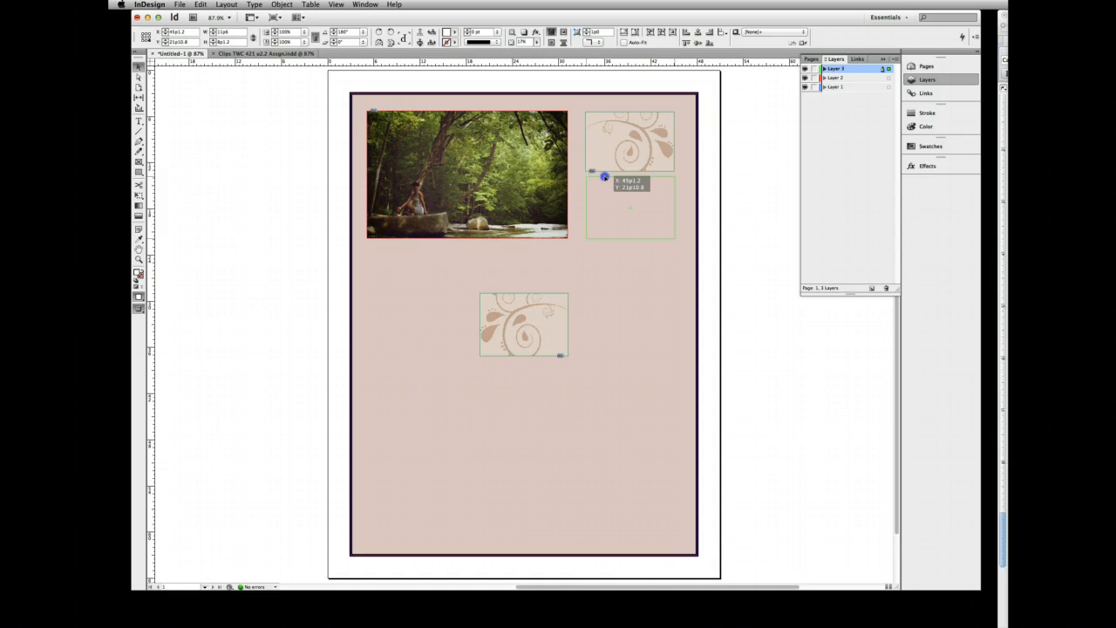
left_click_drag(604, 177, 605, 179)
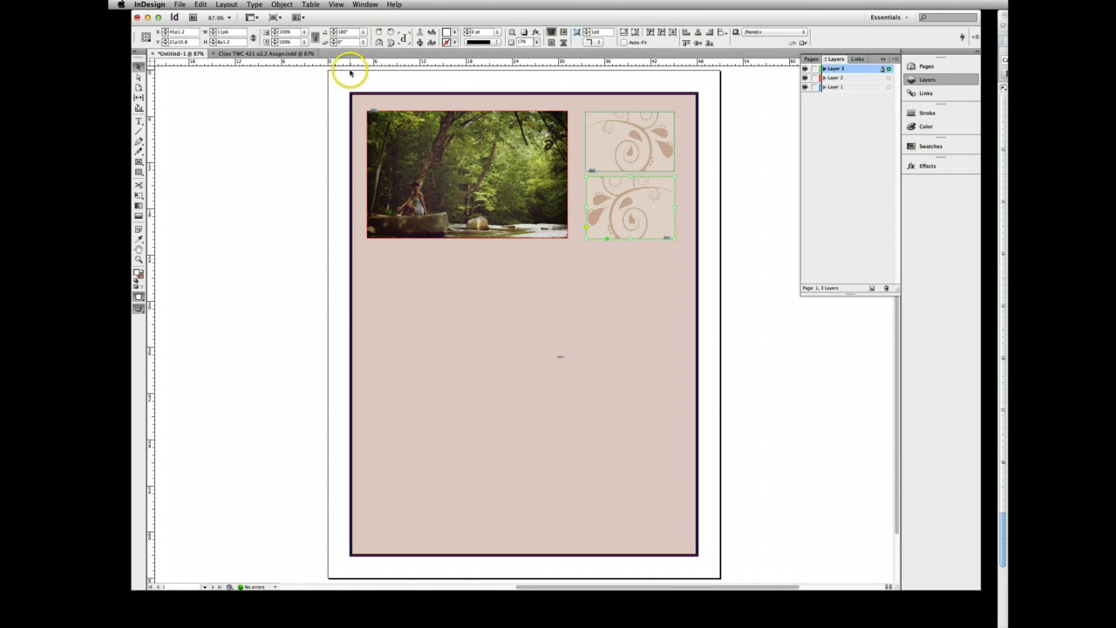
- Copy the Yoga in the Park text frame in the clips document
left_click(561, 358)
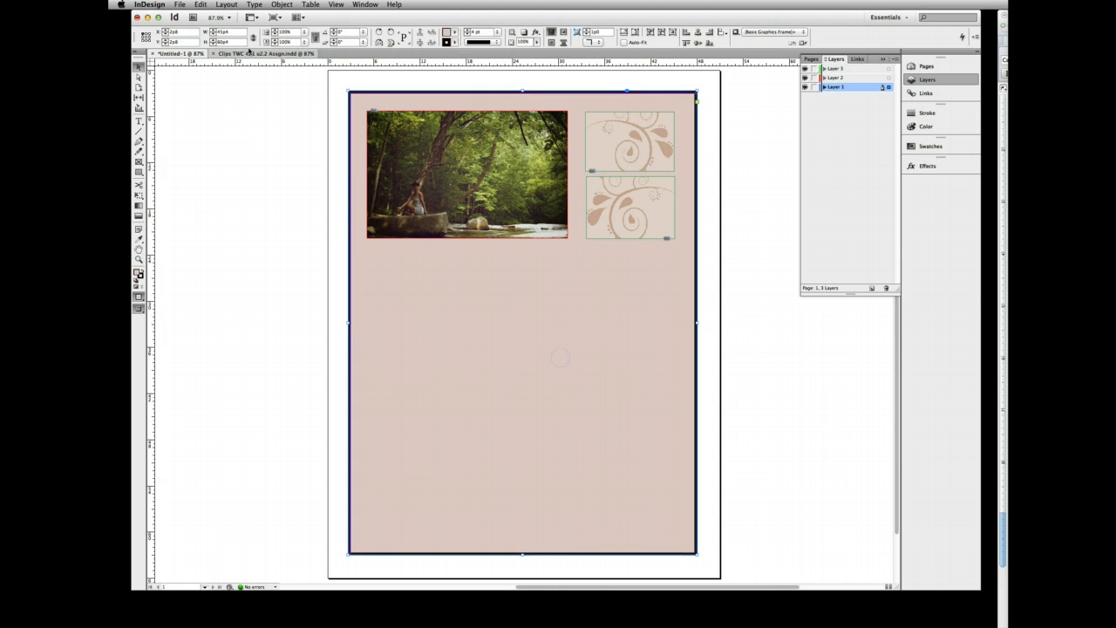
left_click(249, 54)
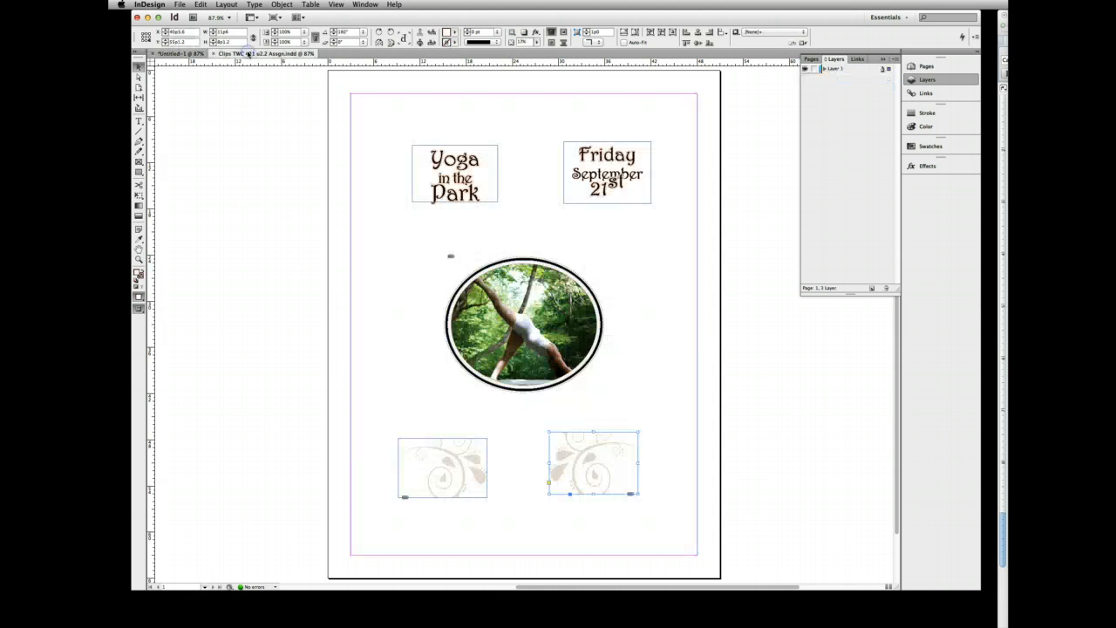
left_click(413, 148)
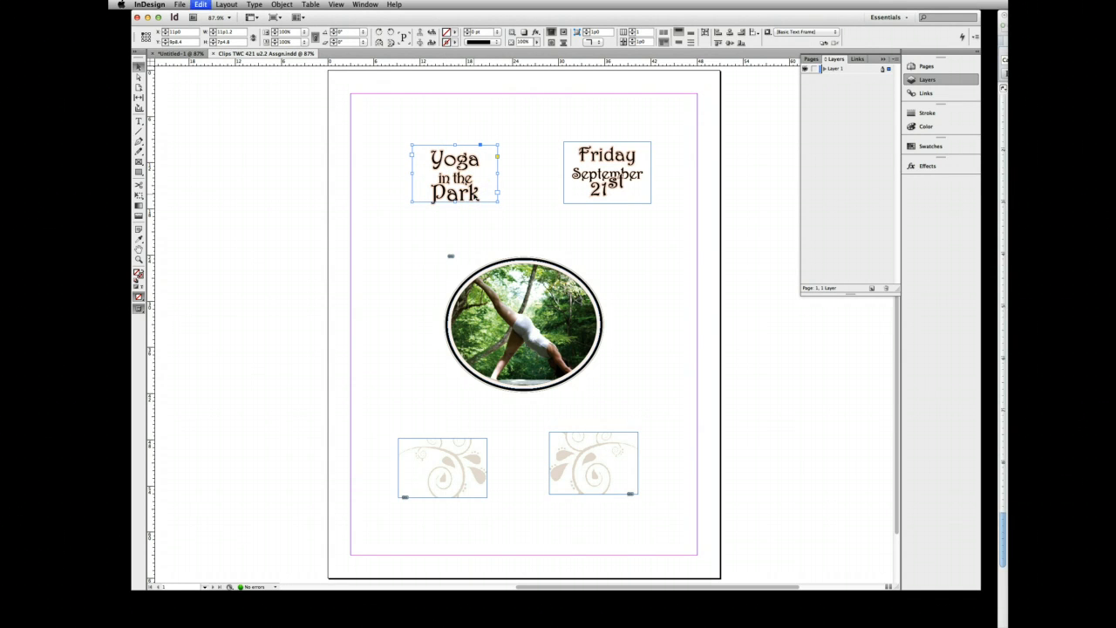
- Add a fourth layer to the untitled layout and move it to the top of the layer stack
left_click(178, 53)
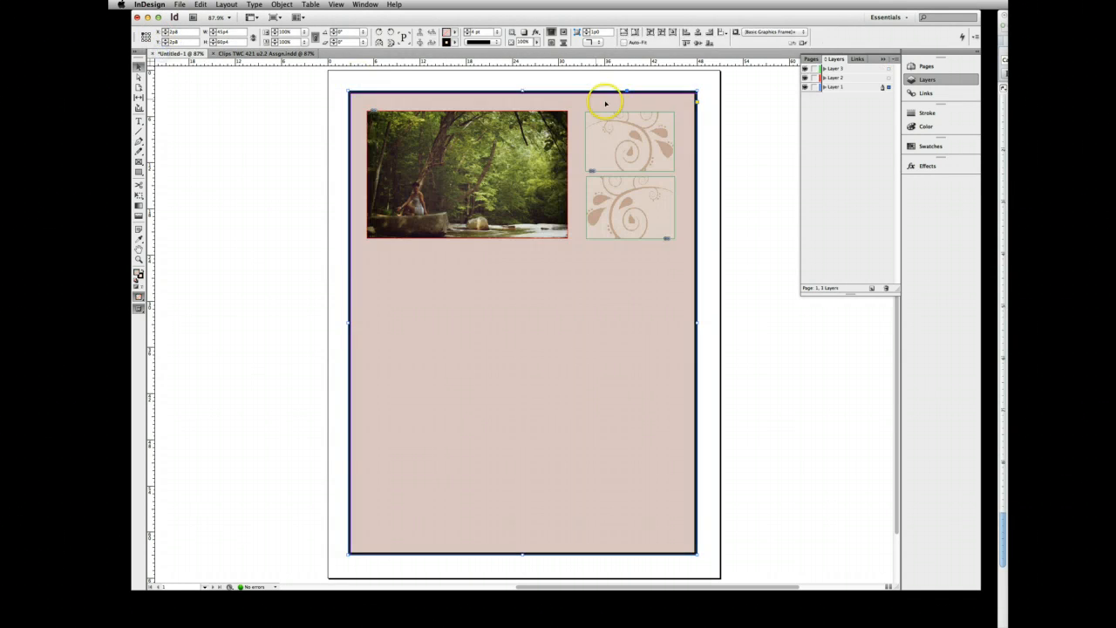
left_click(871, 289)
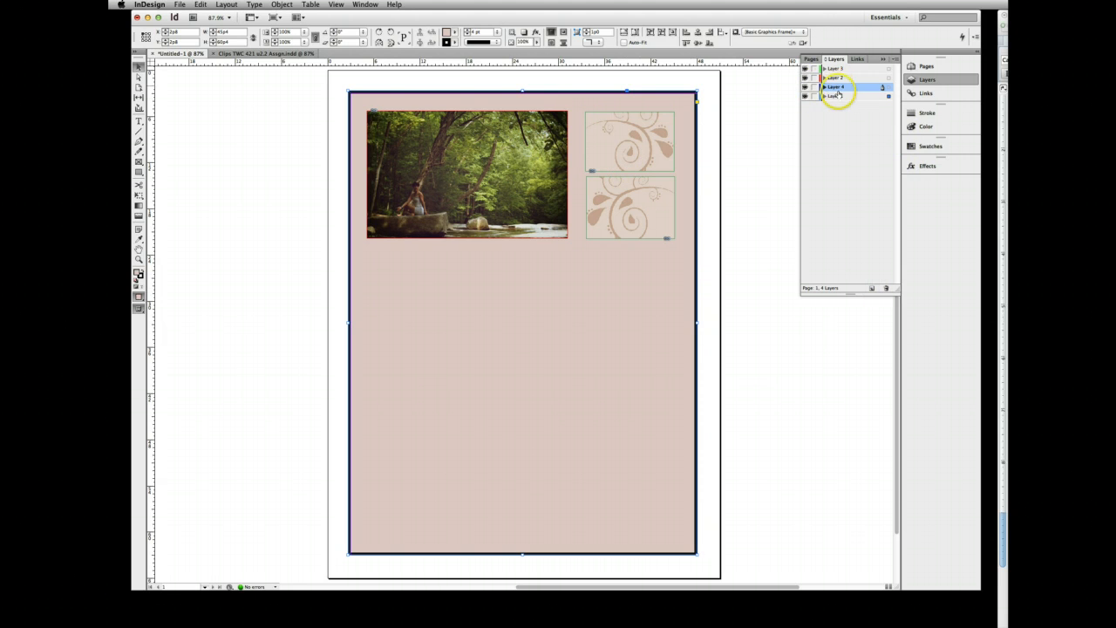
left_click_drag(839, 87, 834, 64)
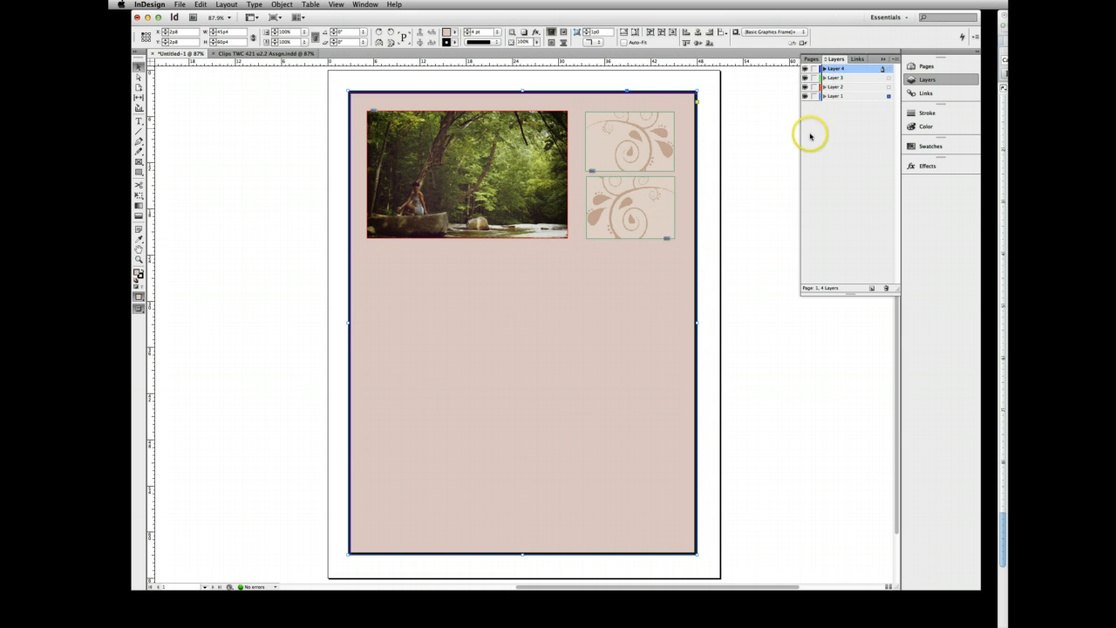
- Paste the Yoga in the Park text frame over the upper swirl graphic and move it from Layer 1 to Layer 4
left_click(634, 140)
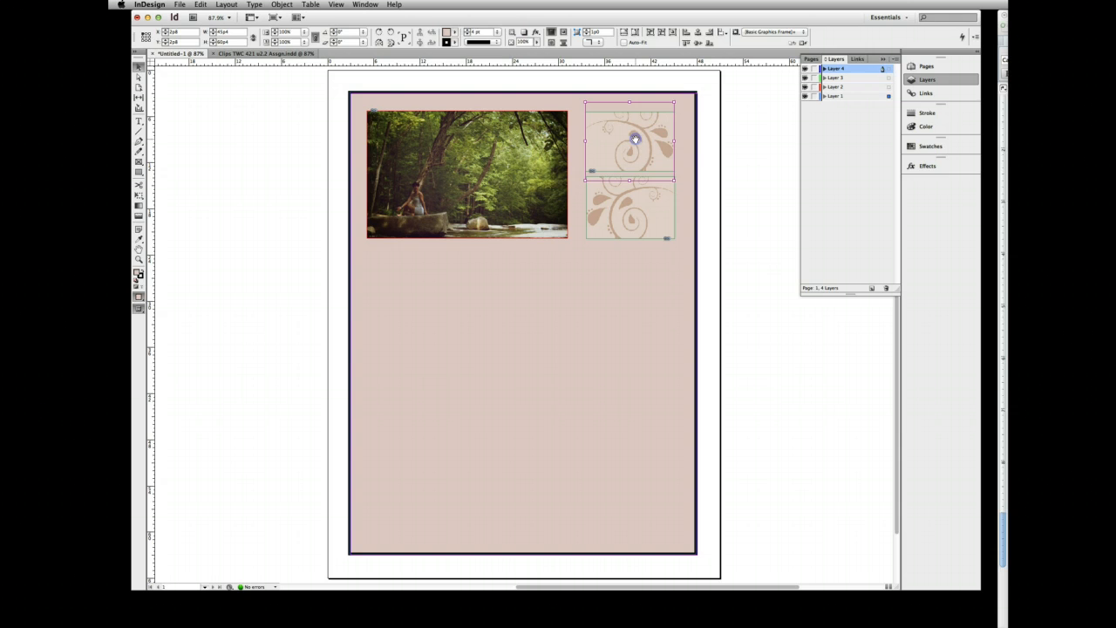
left_click(690, 140)
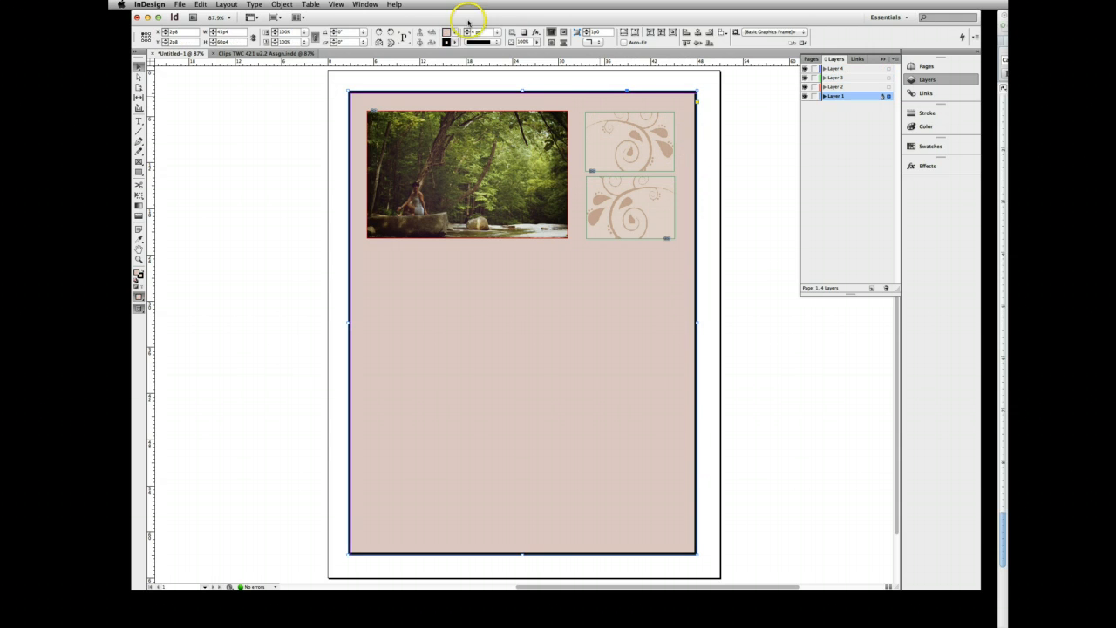
left_click(204, 6)
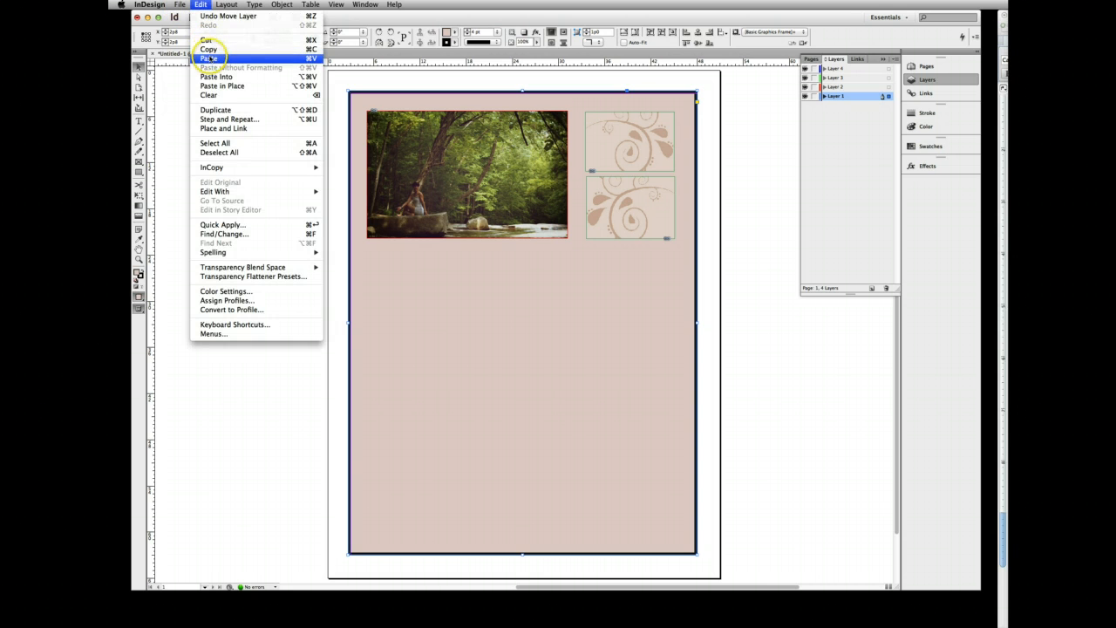
left_click(210, 63)
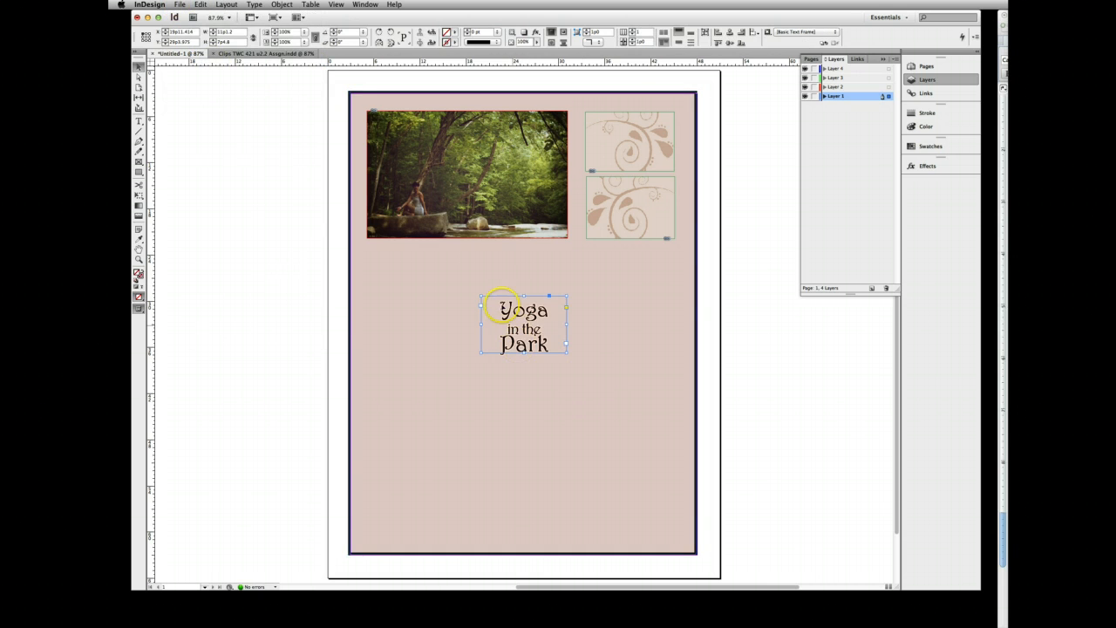
left_click_drag(498, 299, 604, 114)
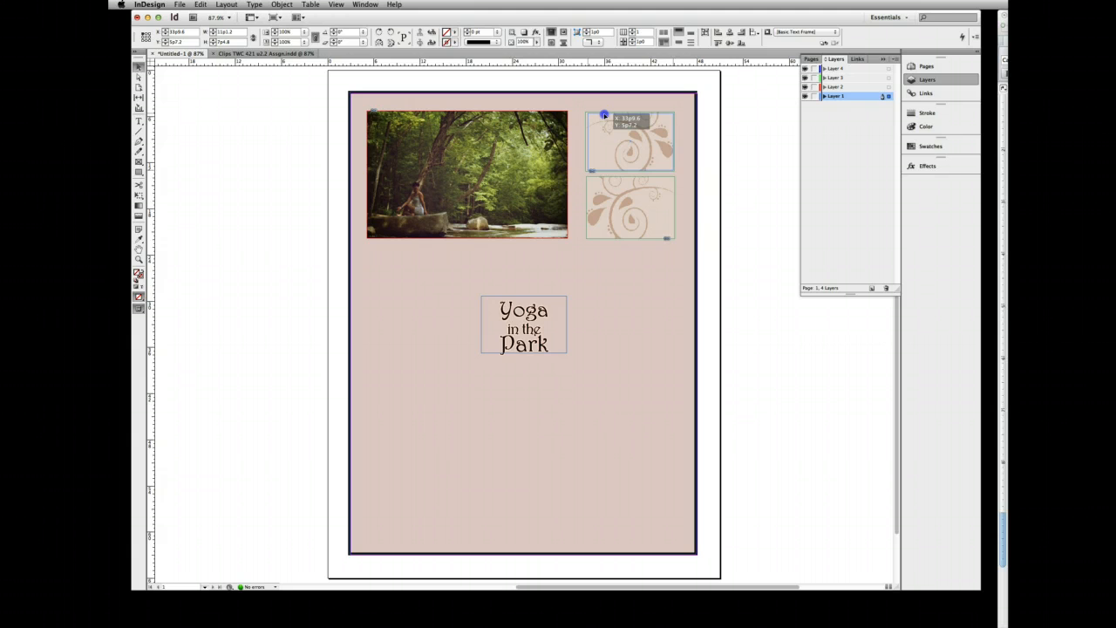
left_click_drag(604, 115, 604, 115)
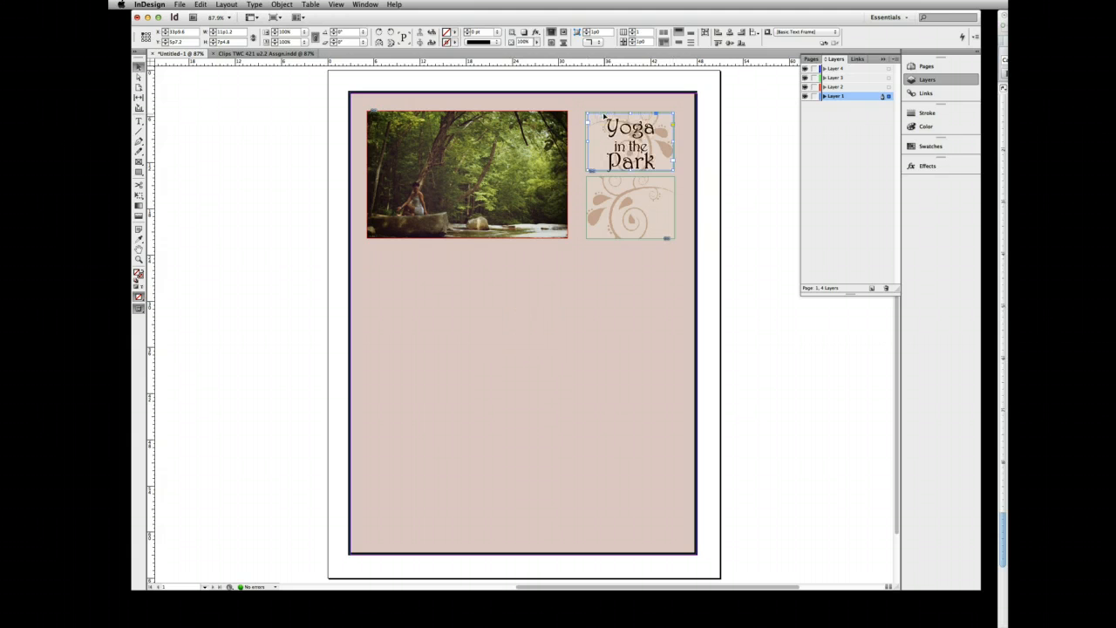
left_click(616, 223)
left_click_drag(888, 96, 877, 70)
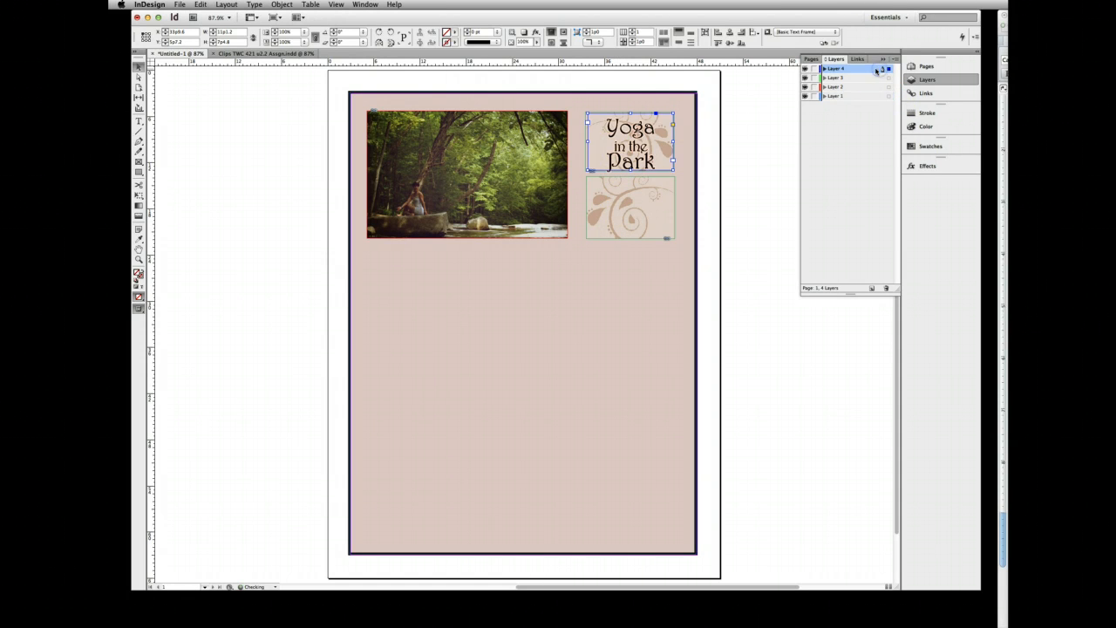
- Copy the Friday September 21st text frame from the clips document and paste it into the untitled layout
left_click(617, 208)
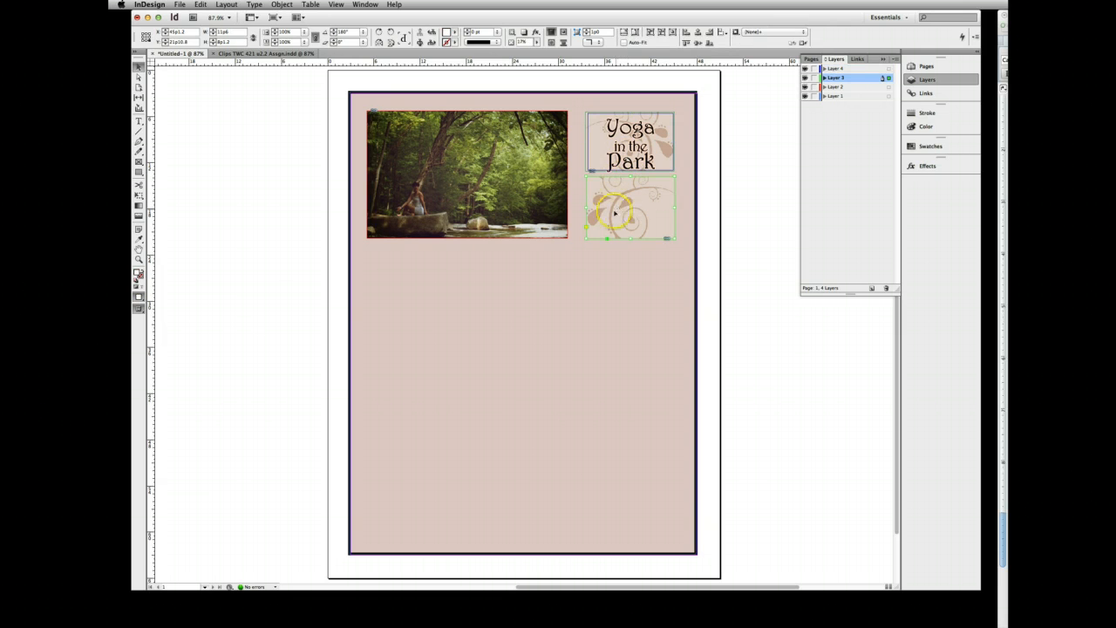
left_click(297, 53)
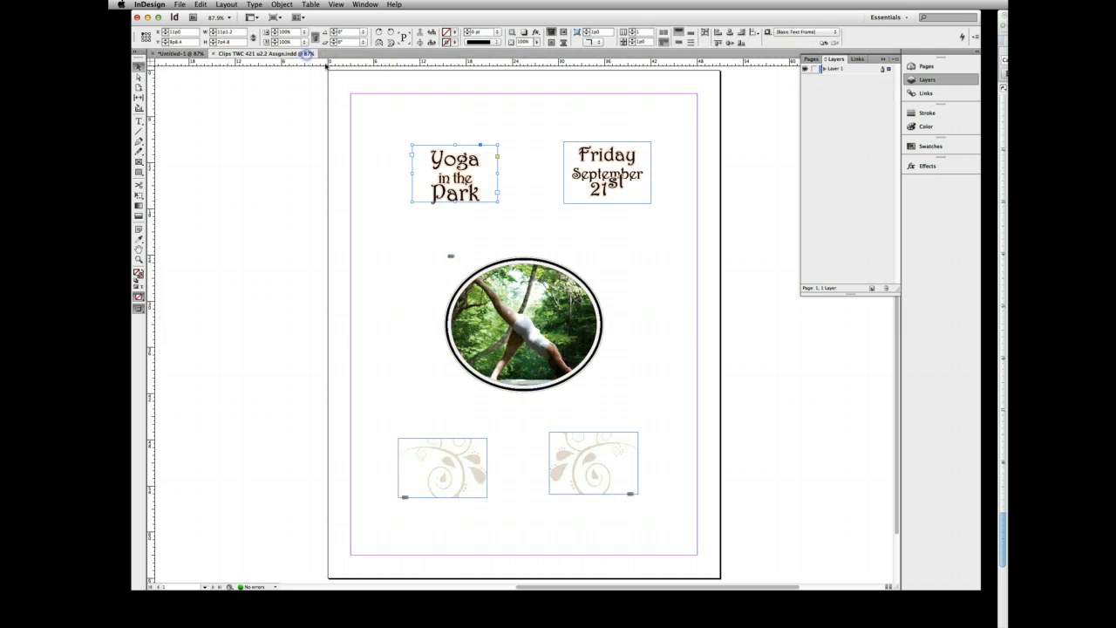
left_click(608, 164)
left_click(202, 54)
left_click(510, 127)
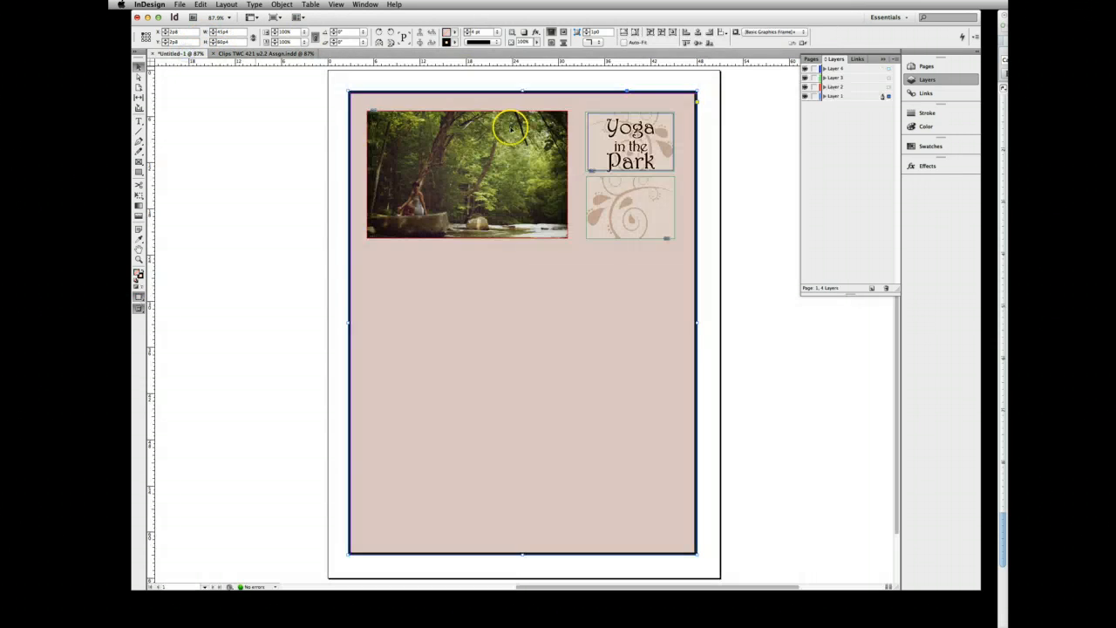
left_click(623, 196)
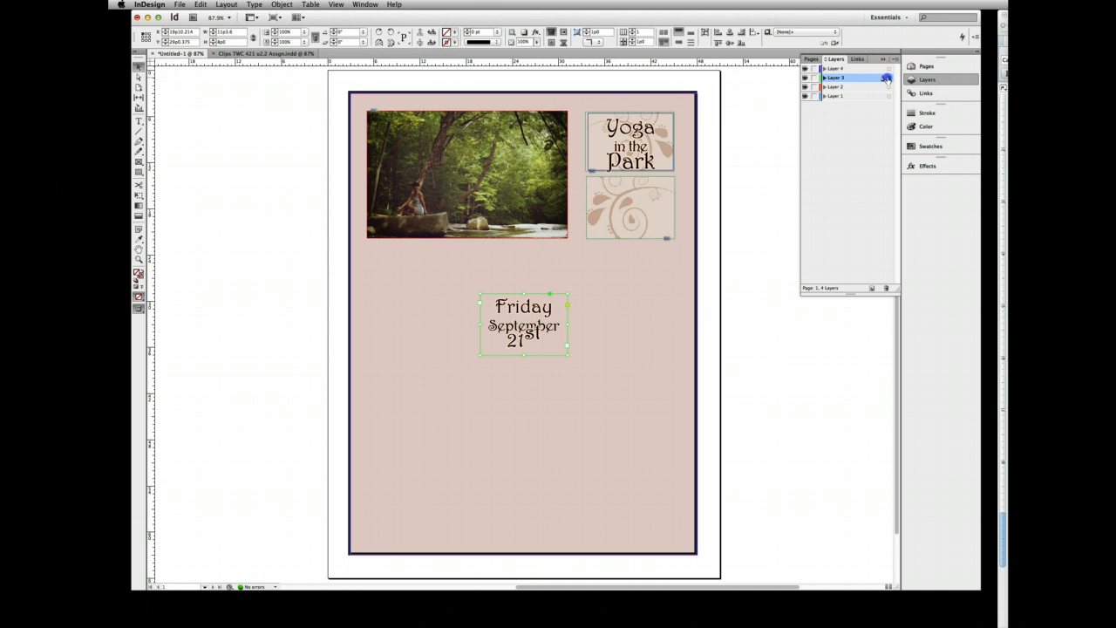
- Move the date text frame to Layer 4, place it over the lower swirl, and line up the Yoga in the Park frame with it
left_click_drag(887, 68, 887, 69)
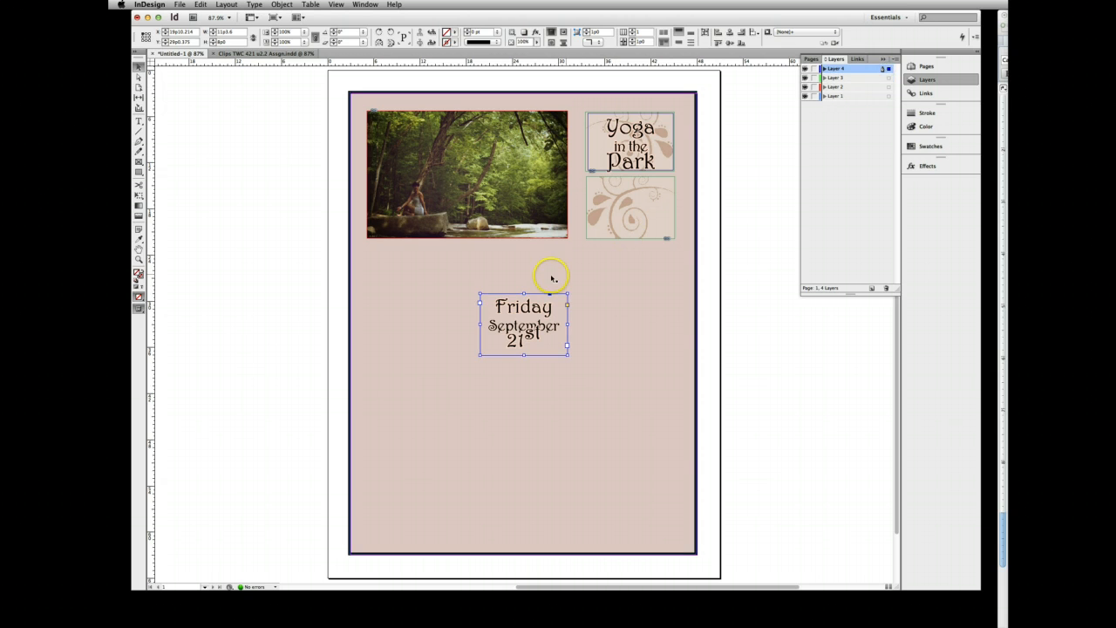
left_click_drag(537, 294, 643, 178)
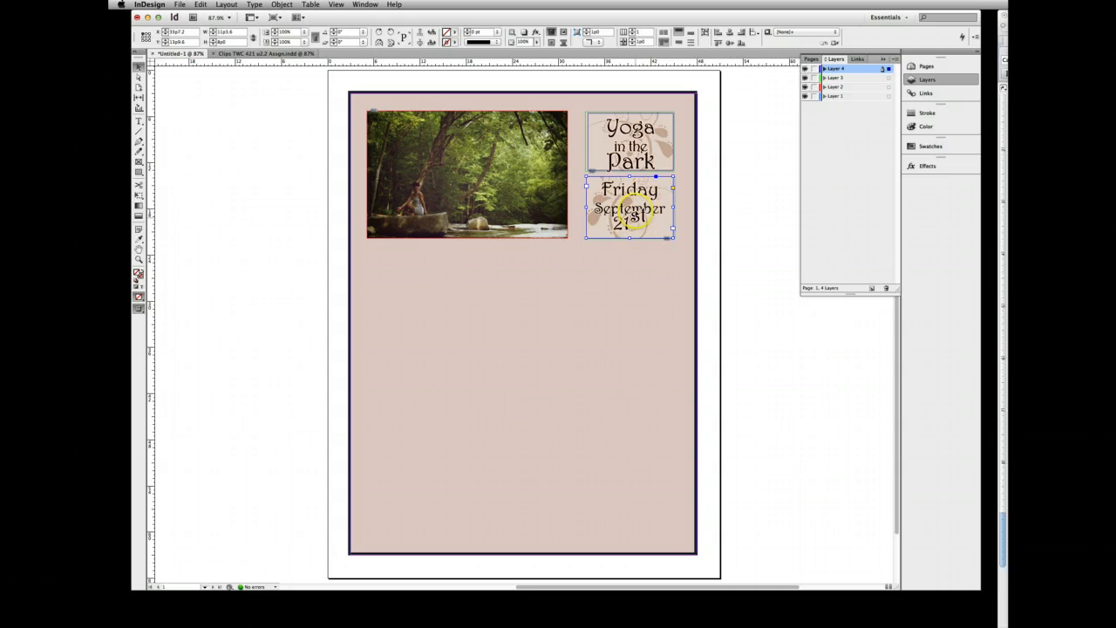
left_click_drag(596, 116, 595, 115)
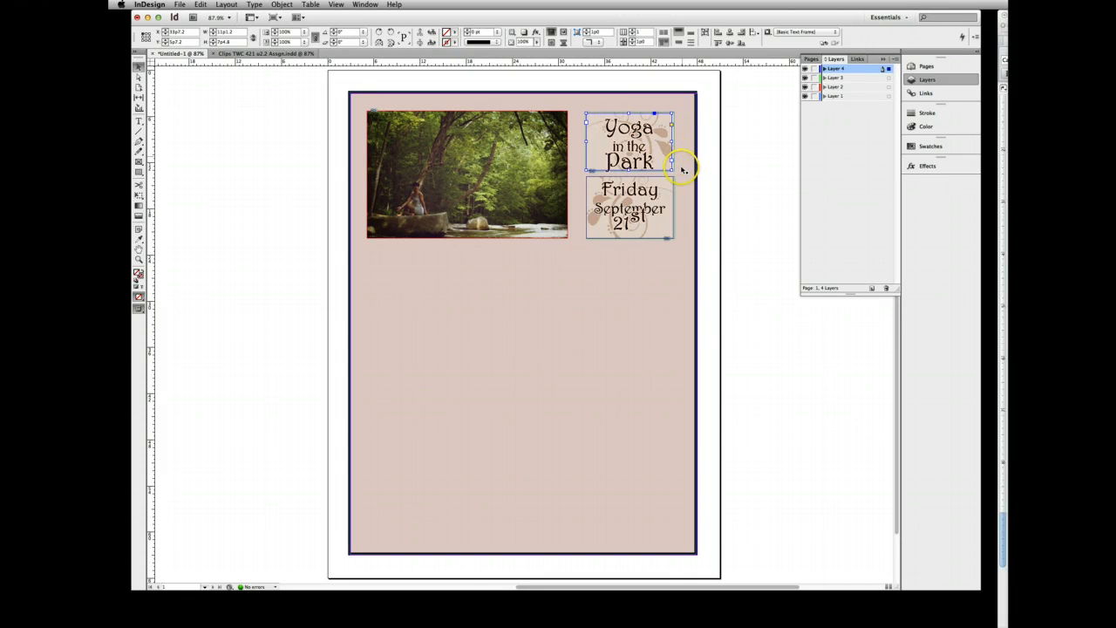
- Preview the flyer without frame edges and guides, and return to the normal view
left_click(624, 307)
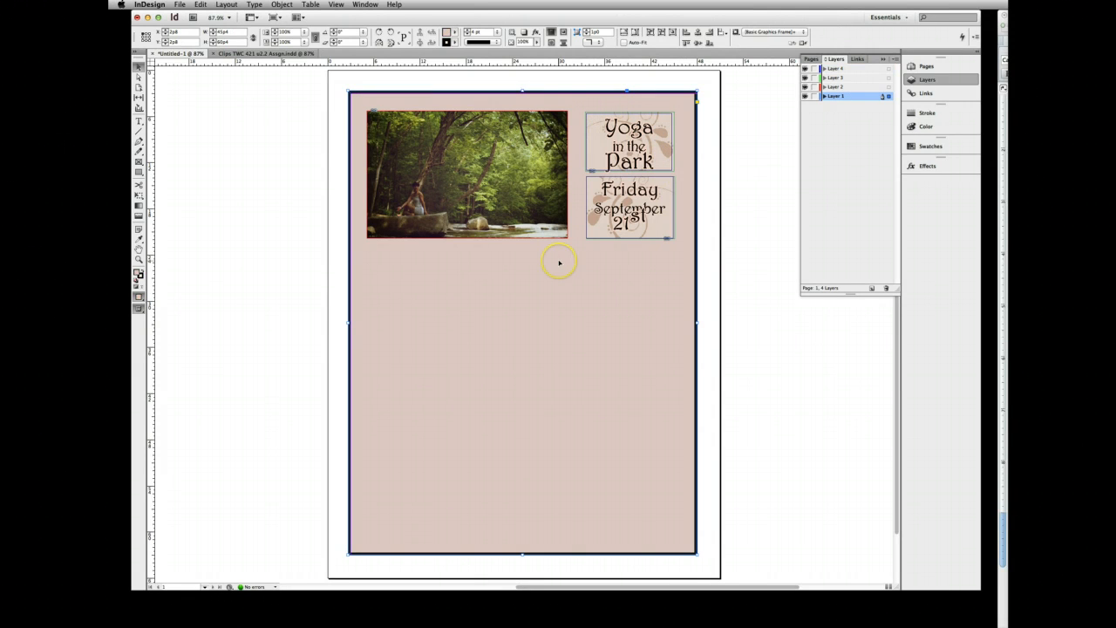
key("w")
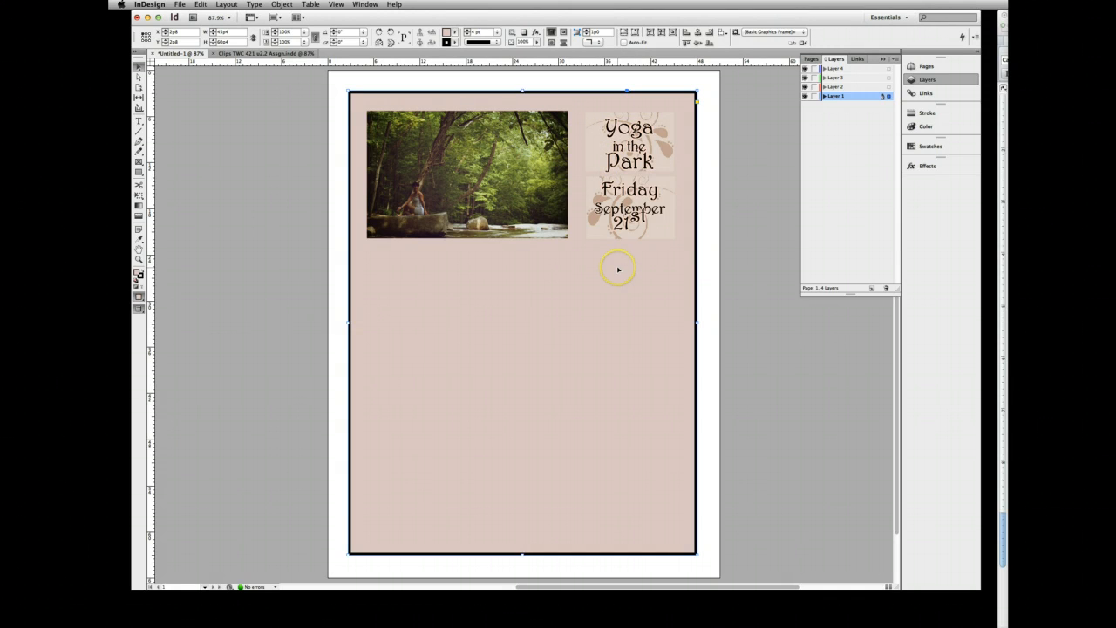
key("w")
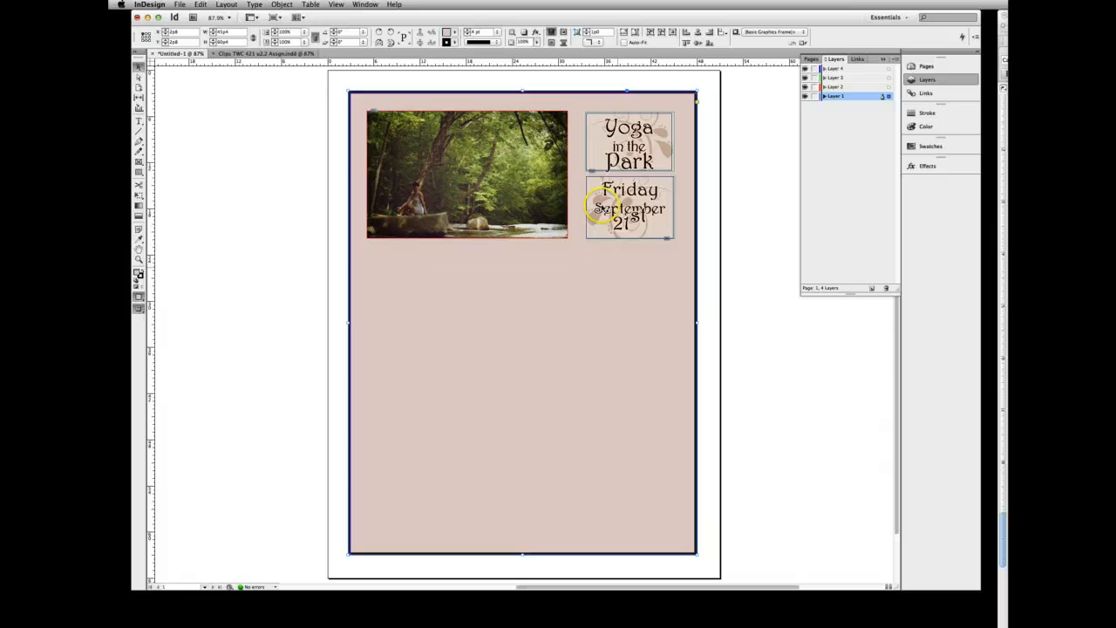
- Add a fifth layer to the layout and move it to the top of the layer stack
left_click(859, 250)
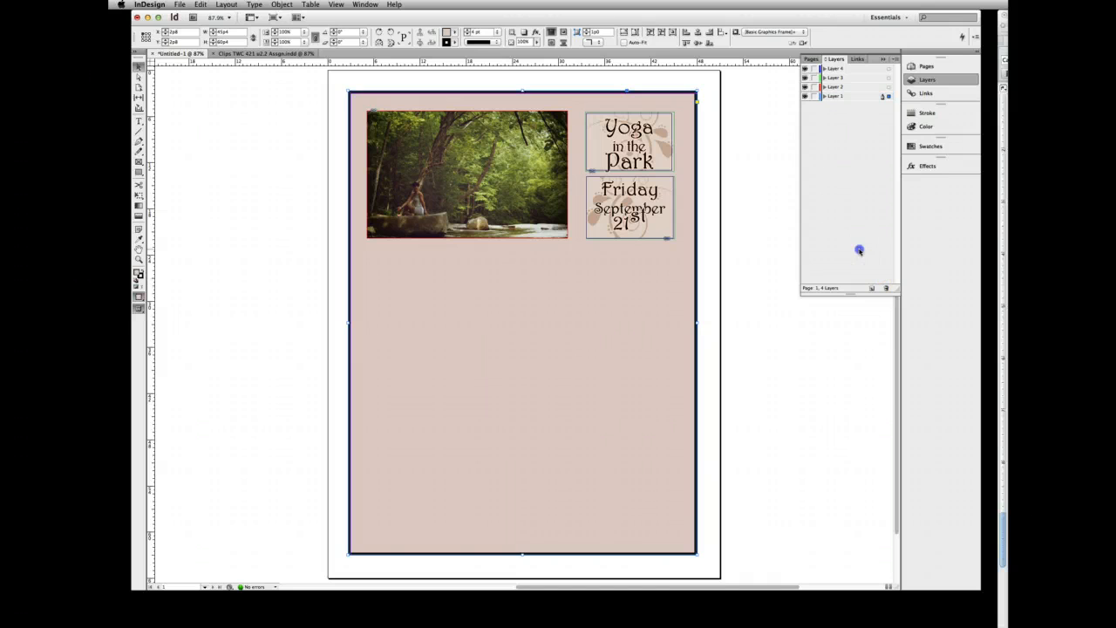
left_click(871, 287)
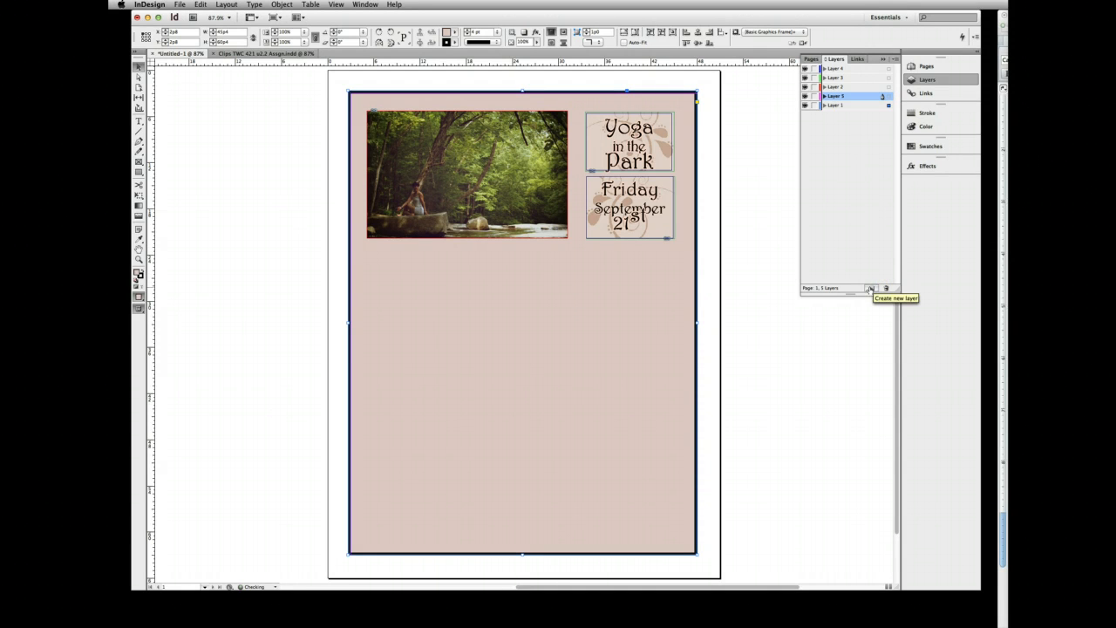
left_click_drag(833, 97, 829, 65)
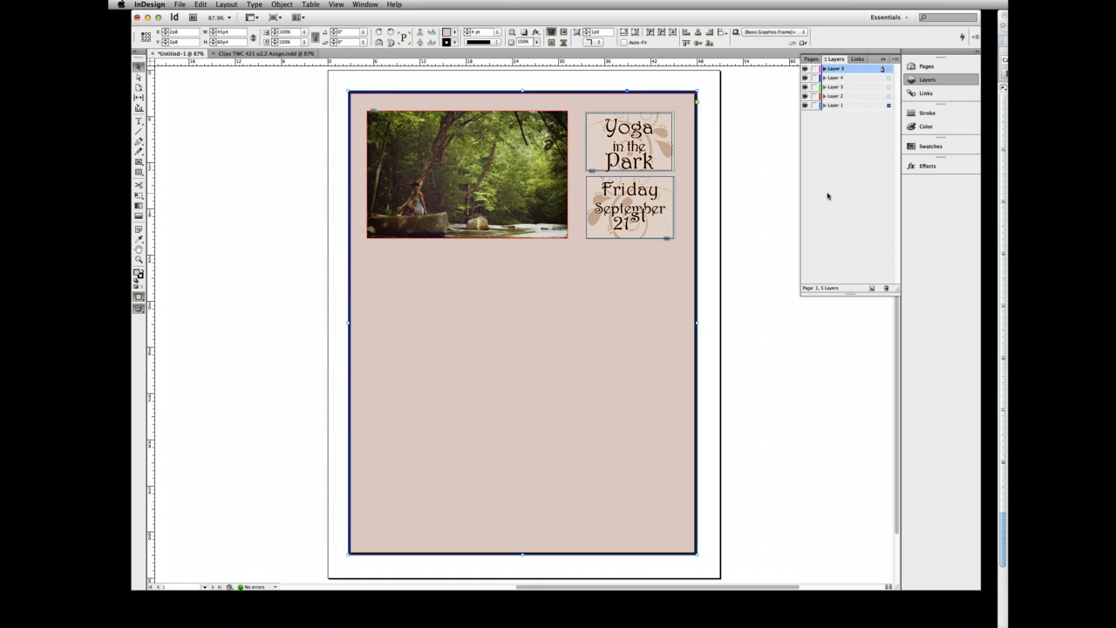
- Draw a rectangle about 40p1.2 wide and 36p9.6 high on Layer 5, filling the empty area below the photo and text
left_click(137, 172)
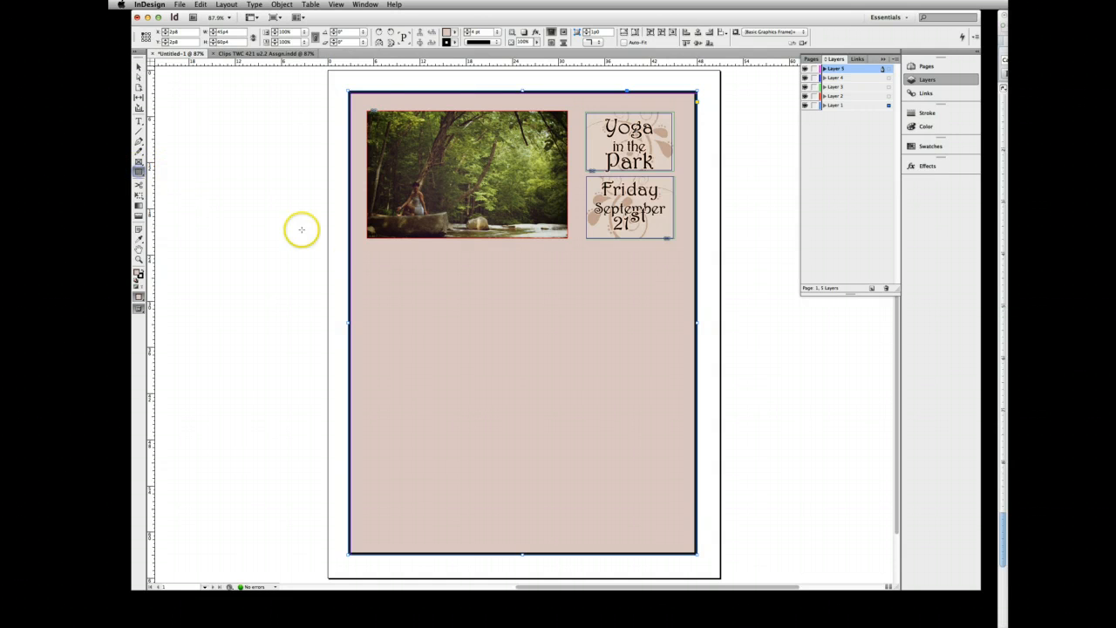
left_click_drag(368, 252, 676, 535)
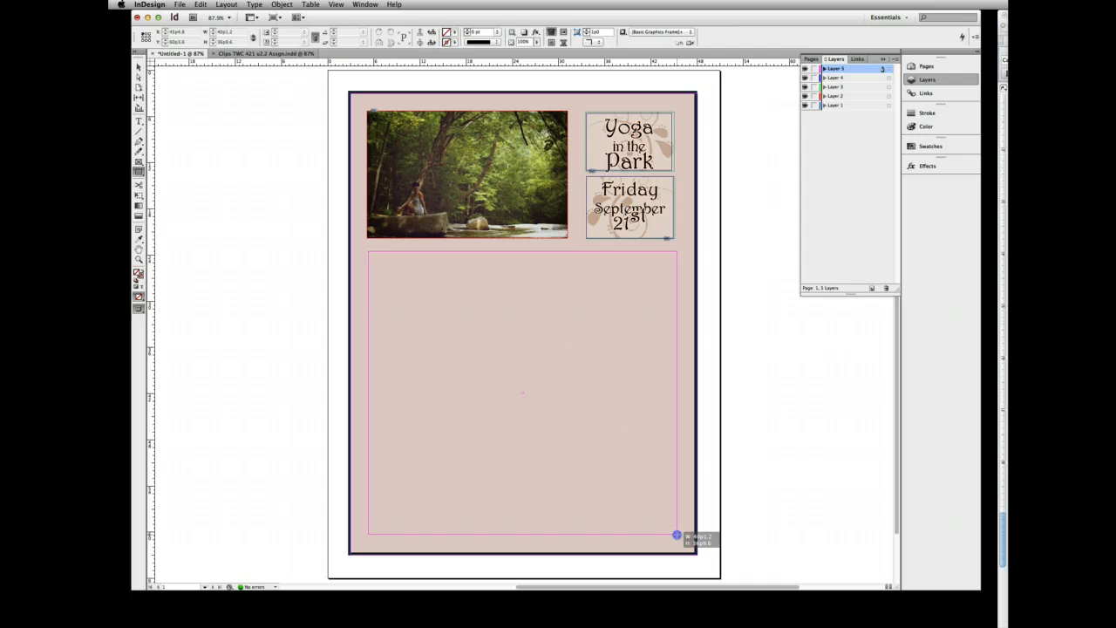
left_click_drag(677, 534, 676, 535)
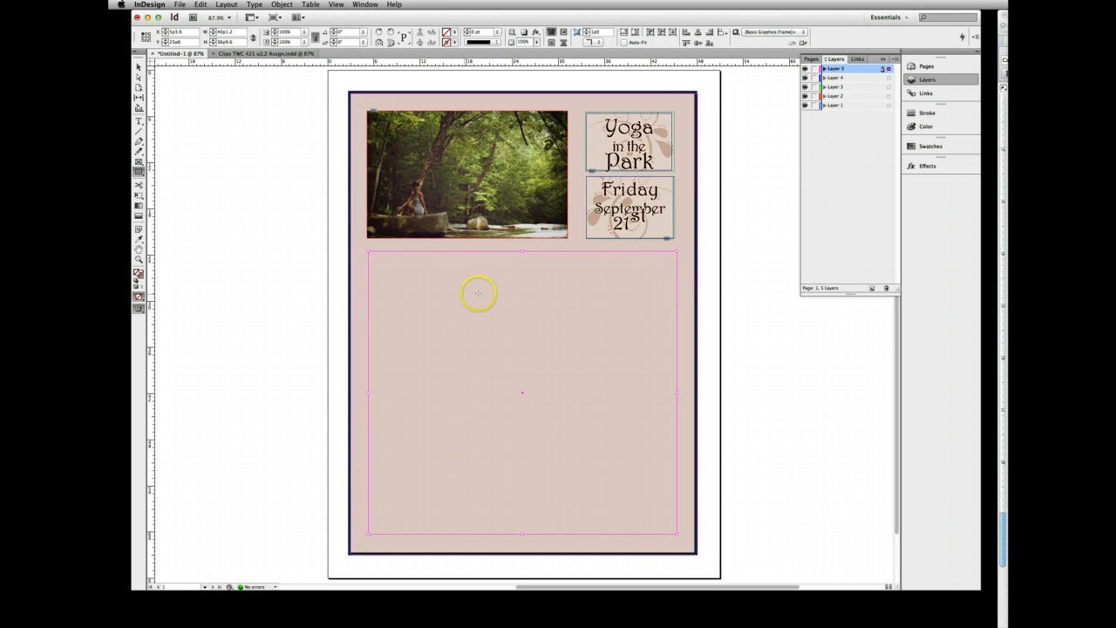
left_click(350, 50)
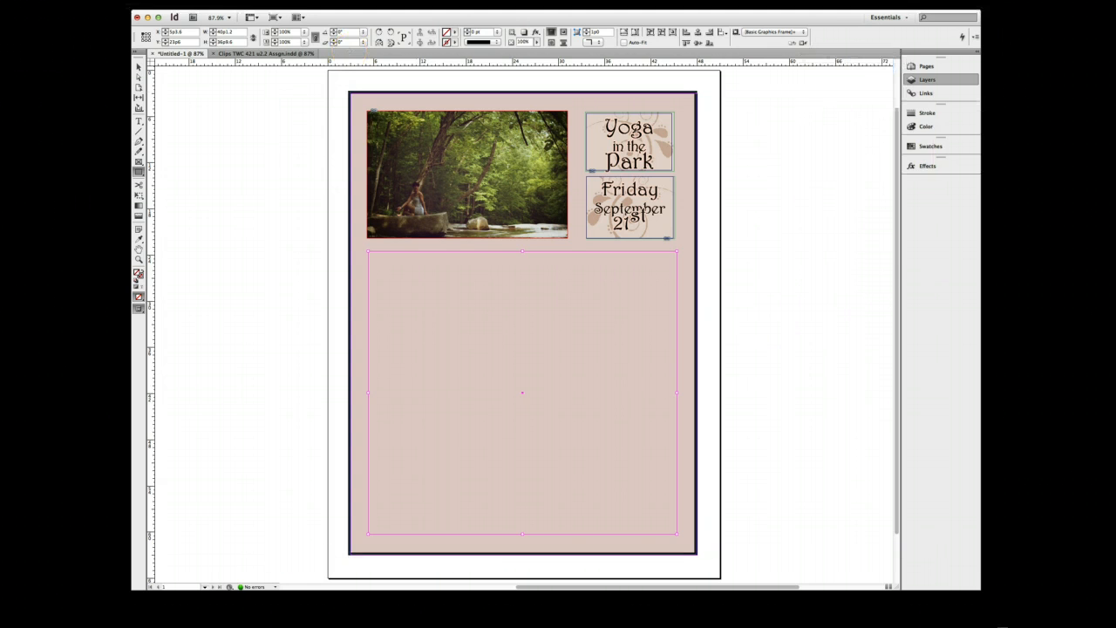
left_click(137, 68)
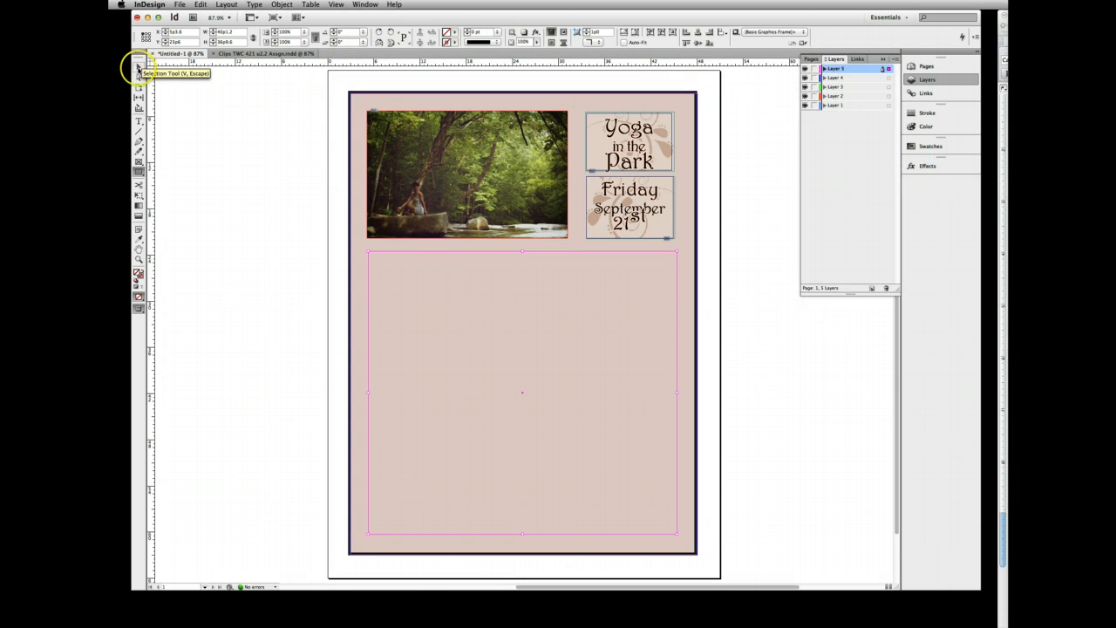
left_click(710, 345)
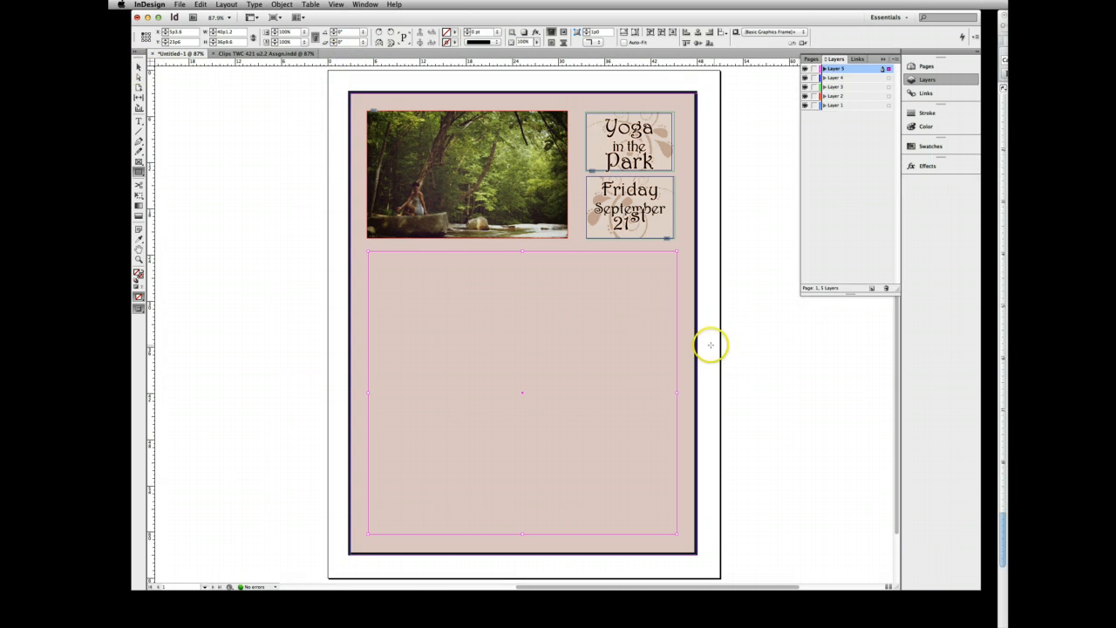
left_click(676, 393)
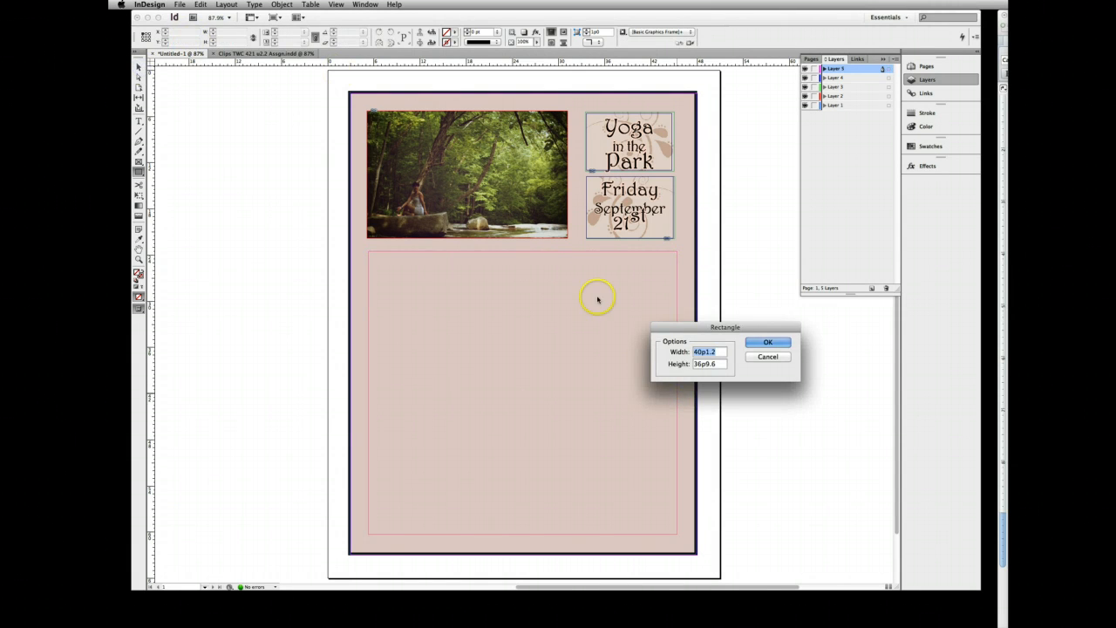
left_click(771, 349)
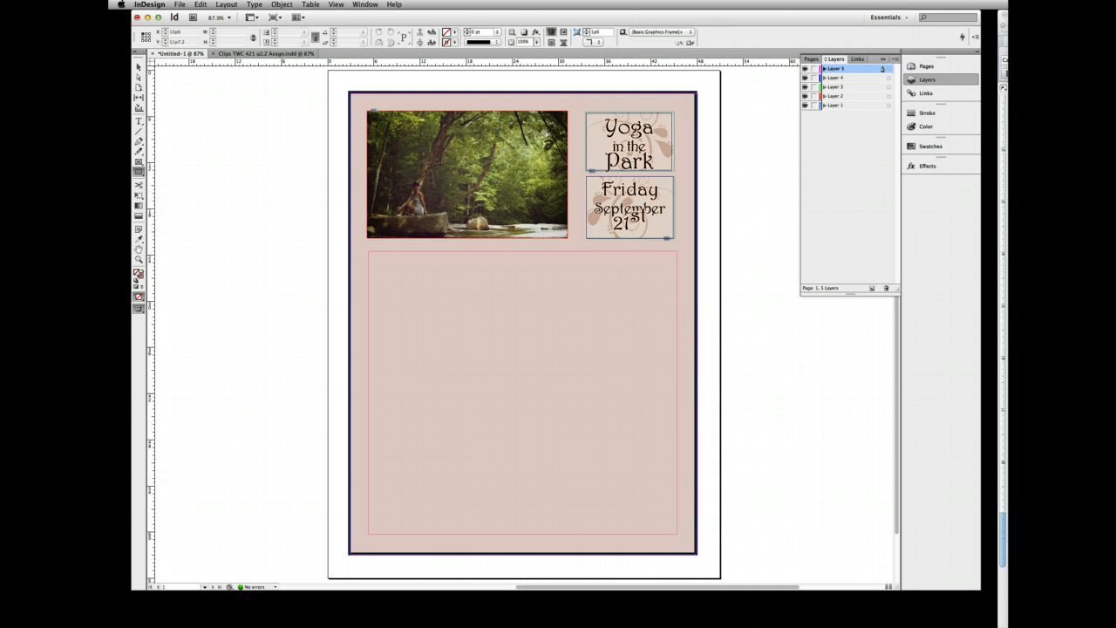
- Narrow the large rectangle from its right side to about 39p4.8 wide, lining it up with the text frames above
left_click(138, 67)
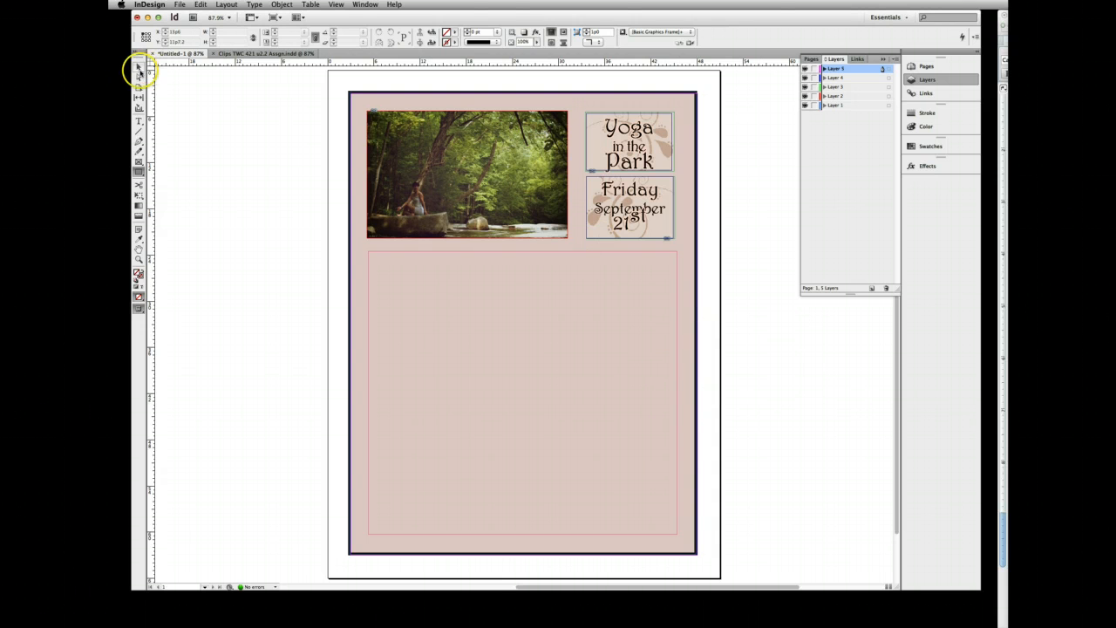
left_click(679, 369)
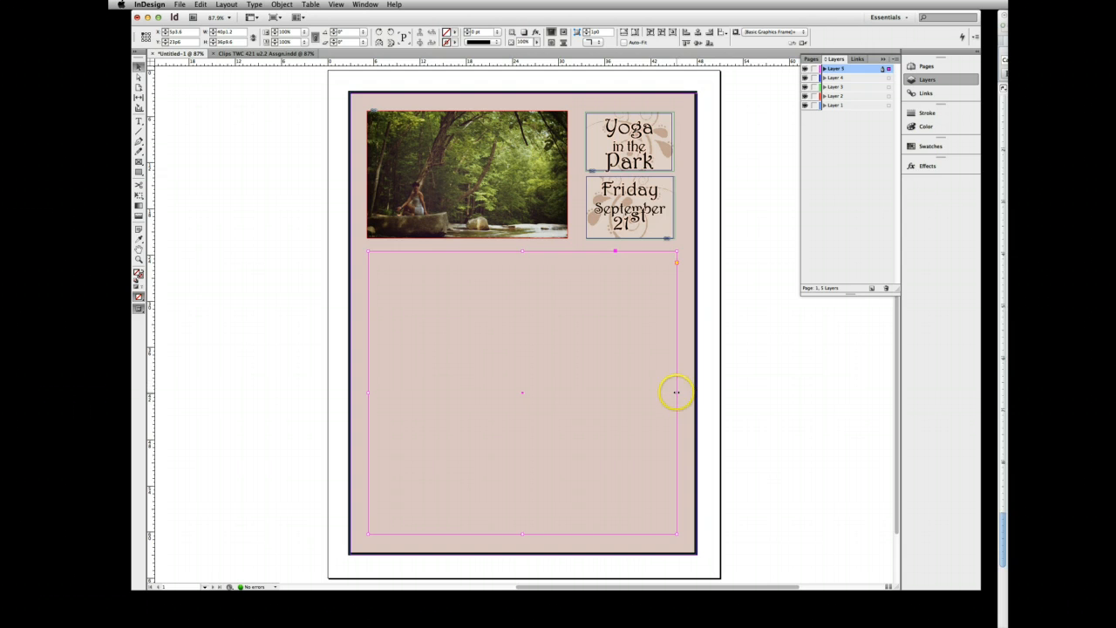
left_click_drag(676, 392, 673, 392)
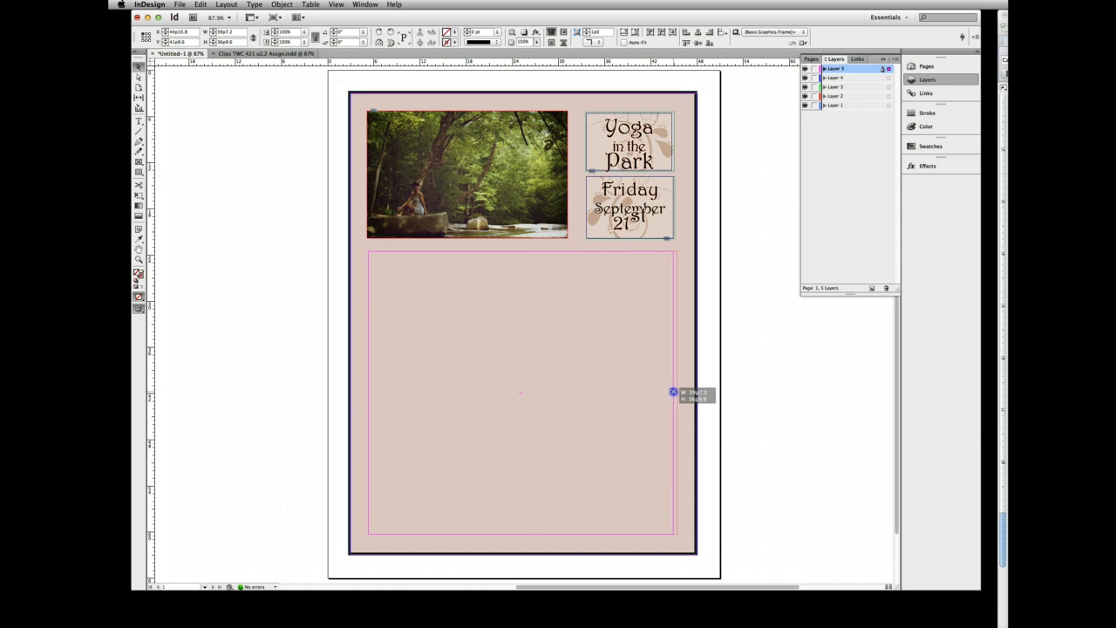
left_click_drag(673, 392, 671, 392)
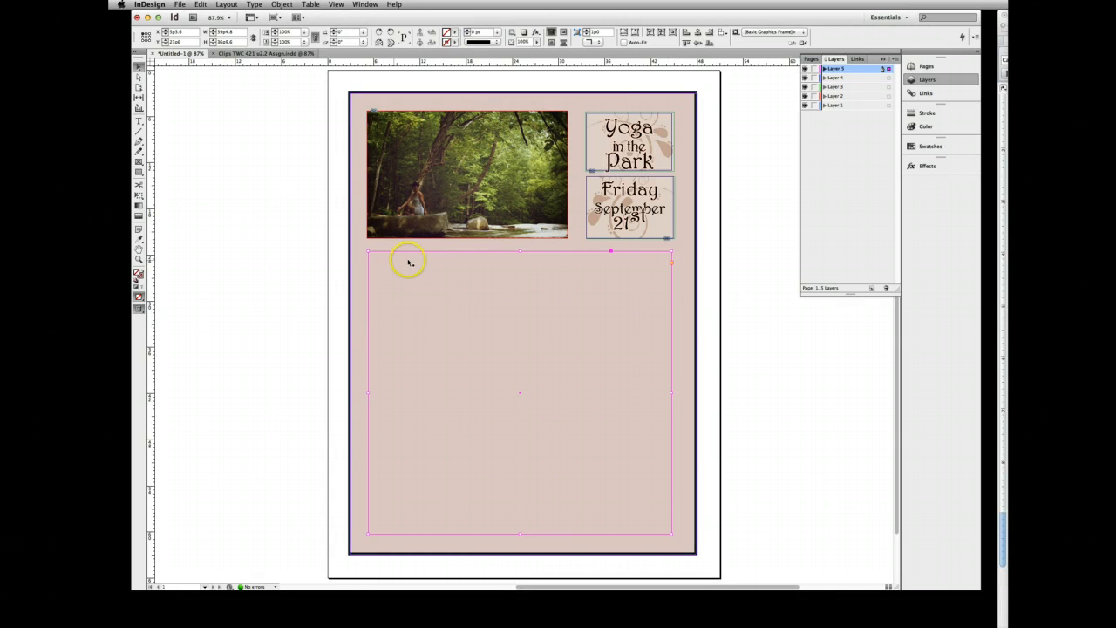
- Place imagebotDamask.jpg into the large Layer 5 rectangle and fit the image proportionally to fill the frame
left_click(477, 279)
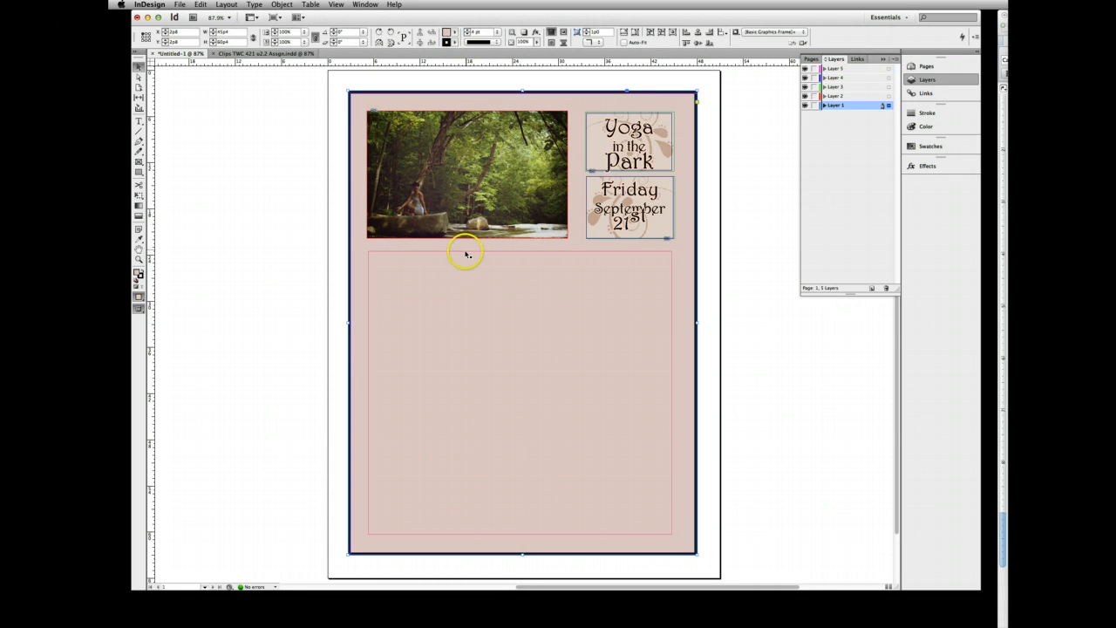
left_click(467, 253)
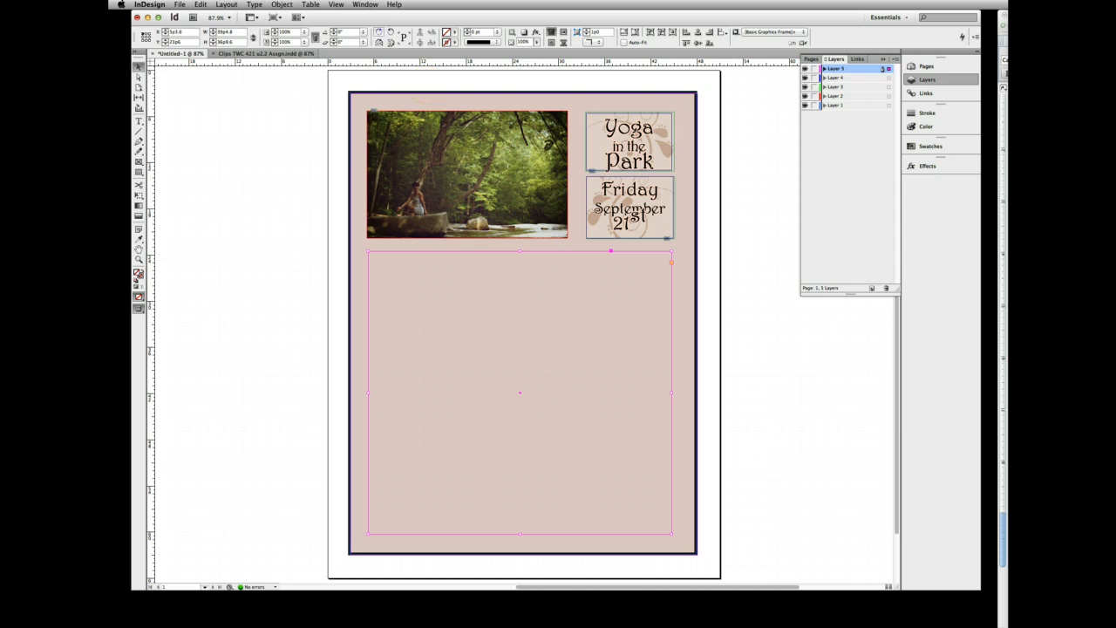
left_click(179, 4)
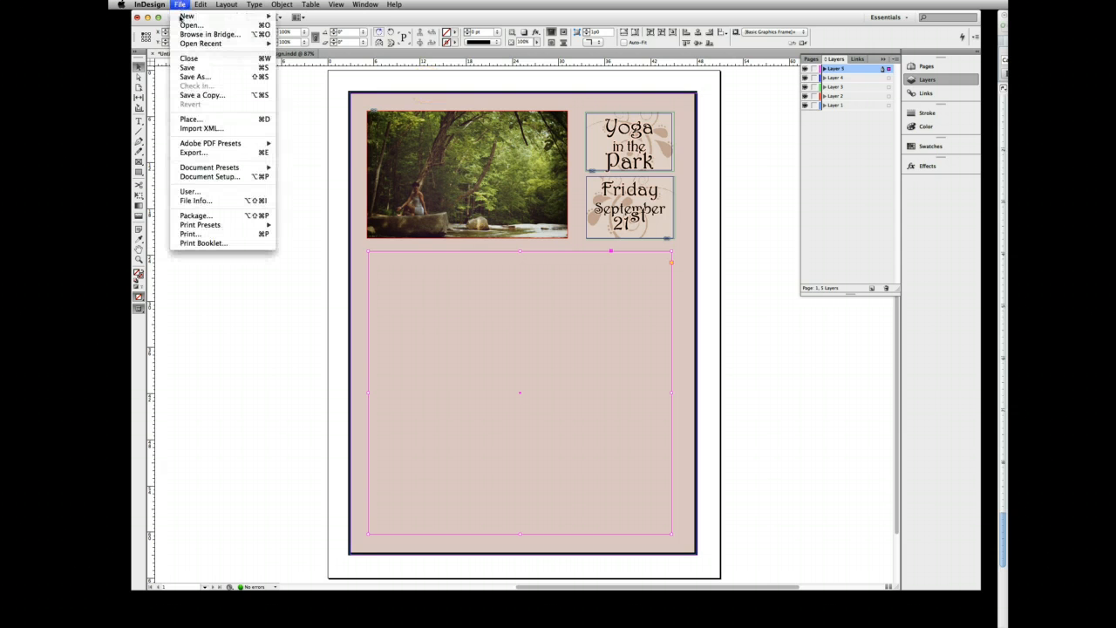
left_click(187, 119)
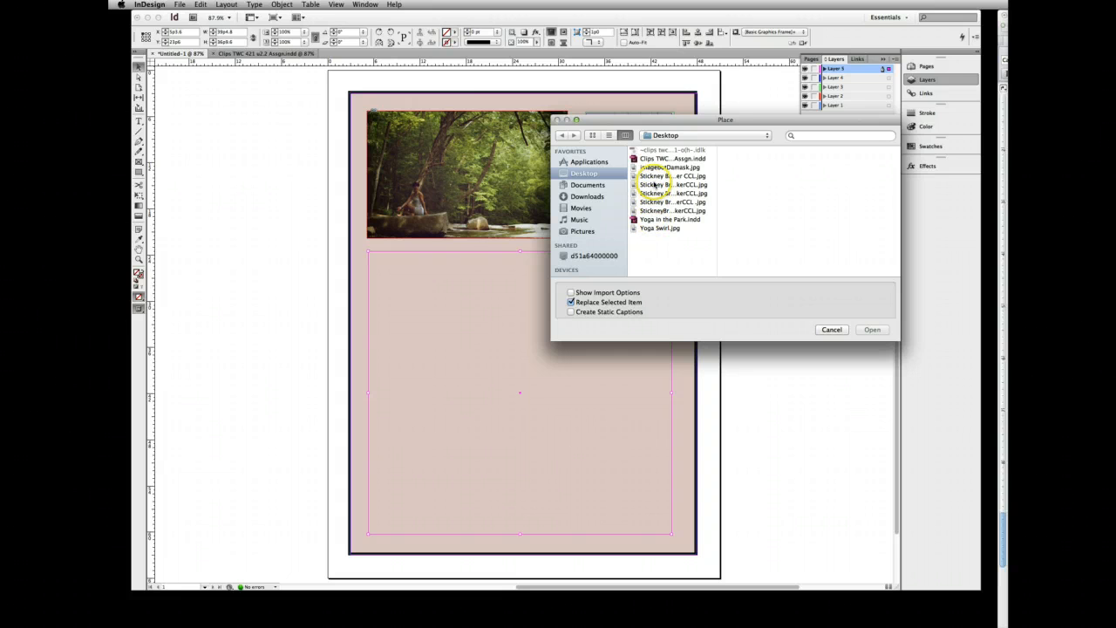
left_click(655, 168)
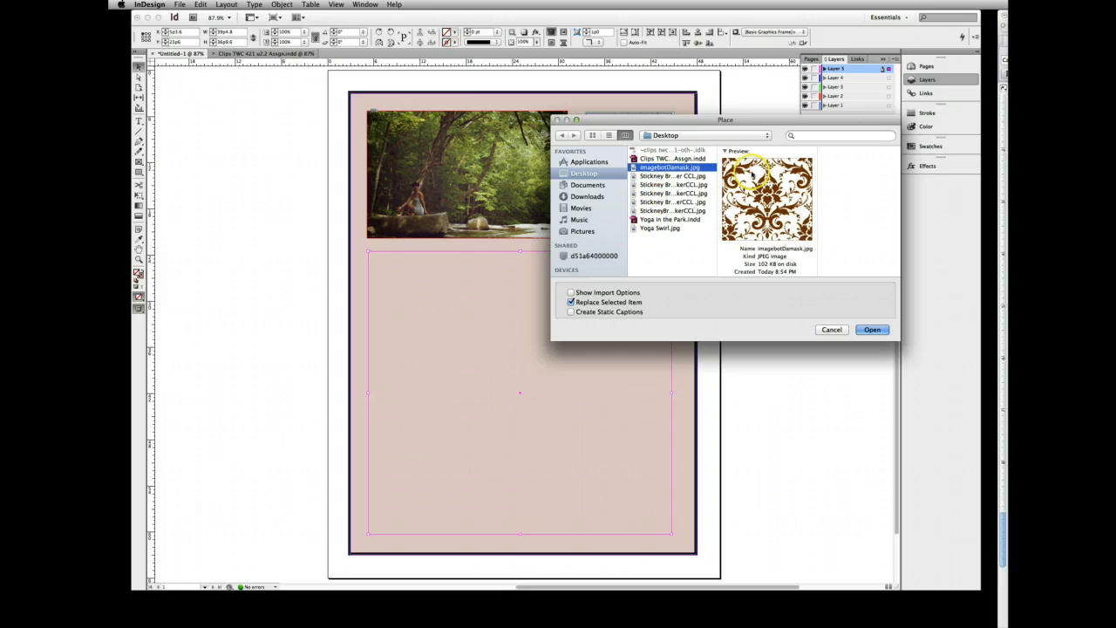
left_click(872, 329)
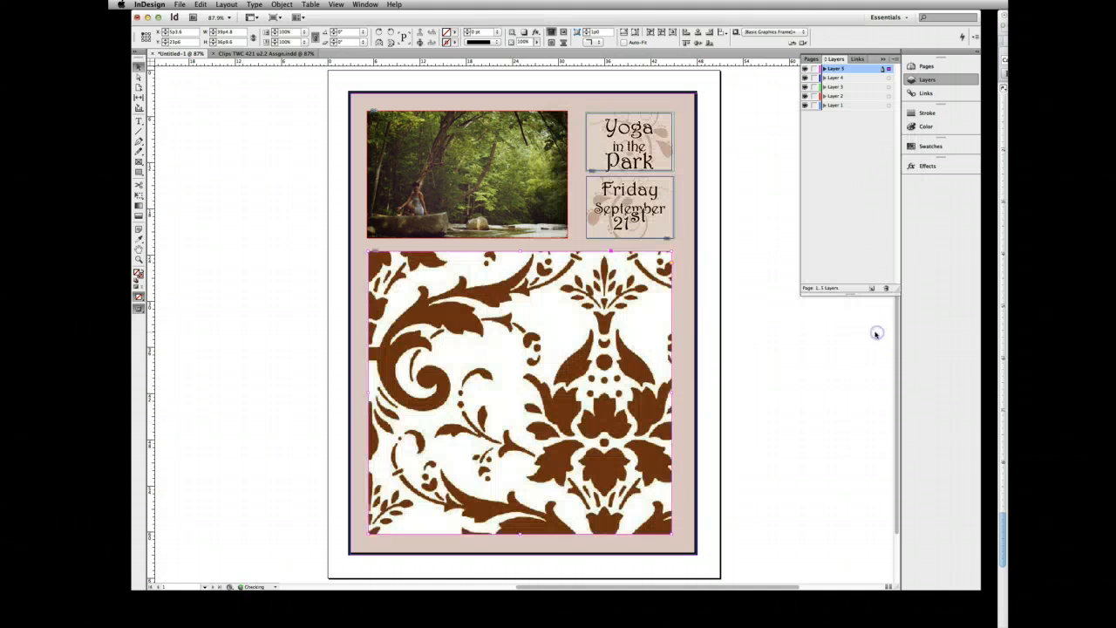
left_click(623, 32)
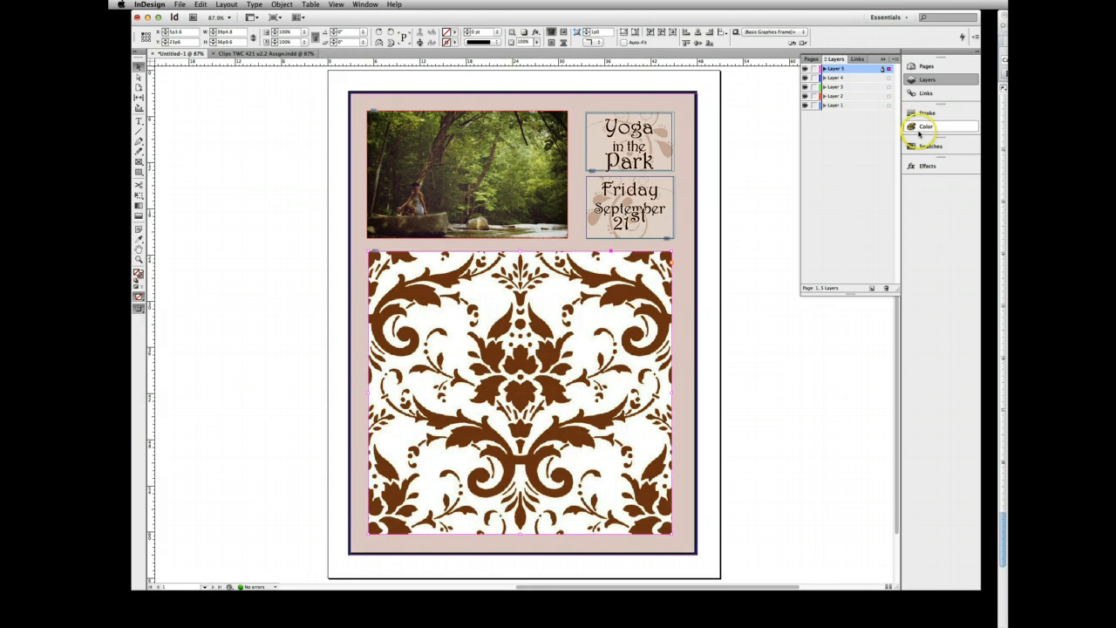
- Set the opacity of the damask image frame to 17%
left_click(924, 166)
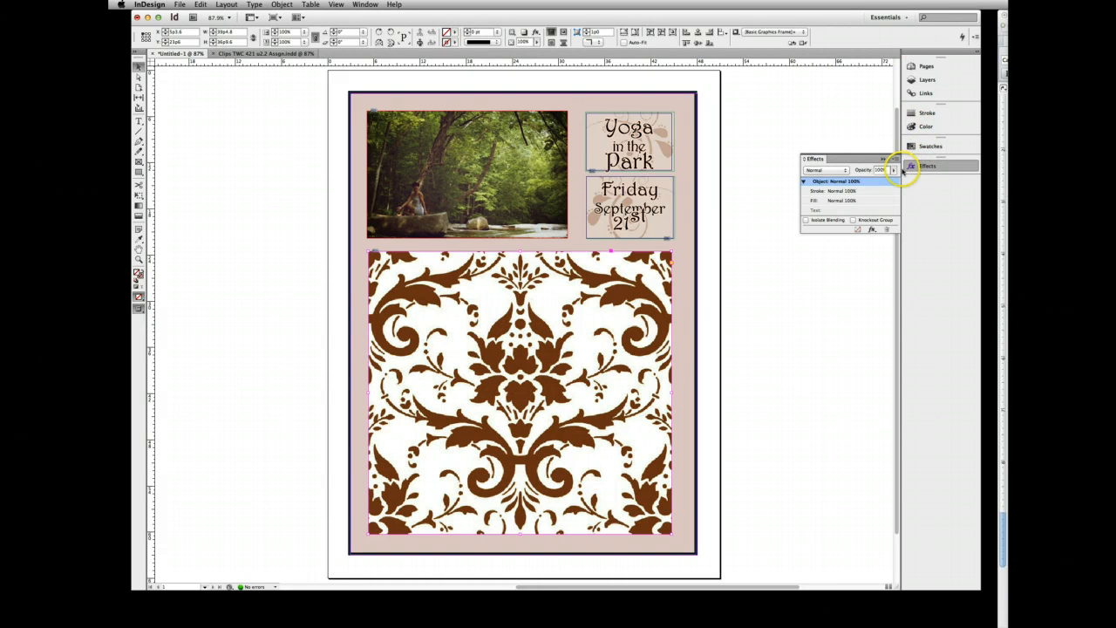
left_click(892, 170)
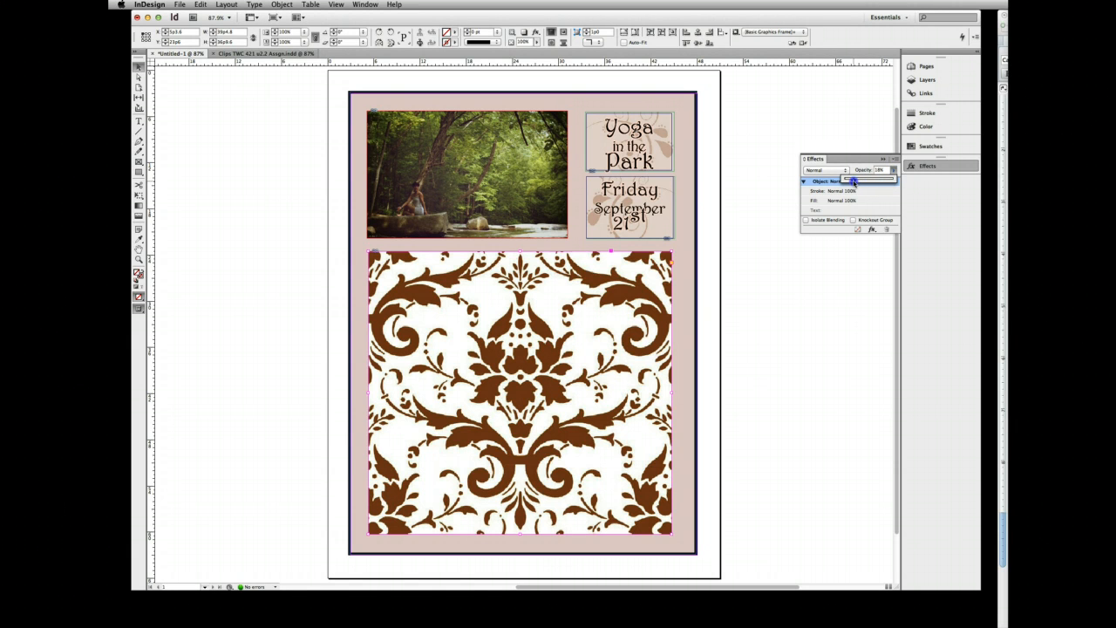
left_click_drag(854, 180, 852, 180)
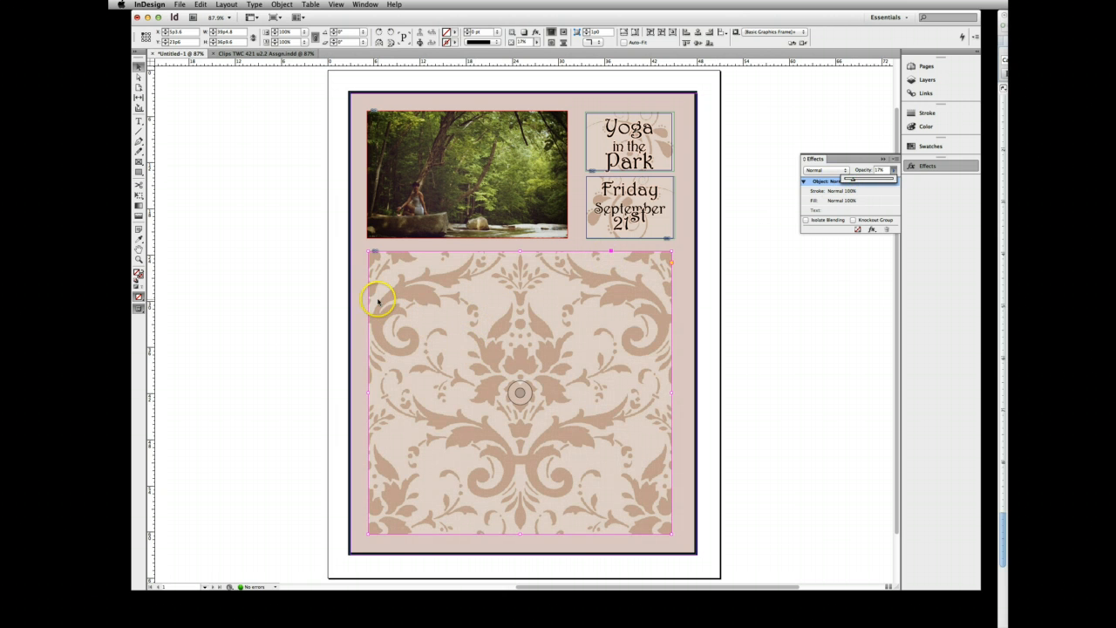
left_click(685, 296)
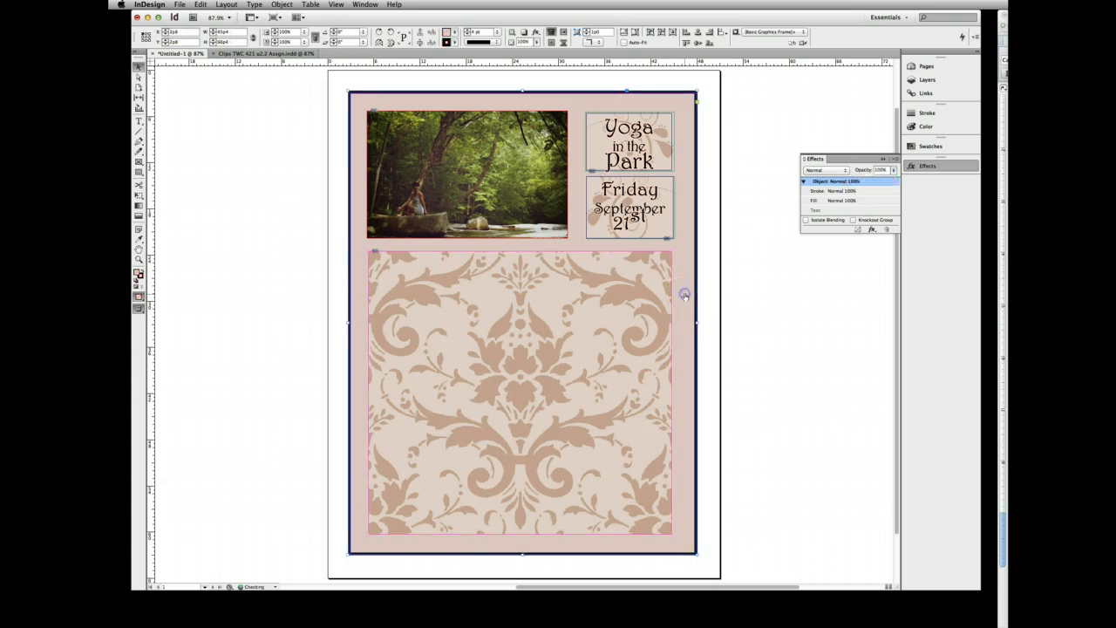
- Lower the damask image frame's opacity to 8%
left_click(507, 334)
left_click(664, 293)
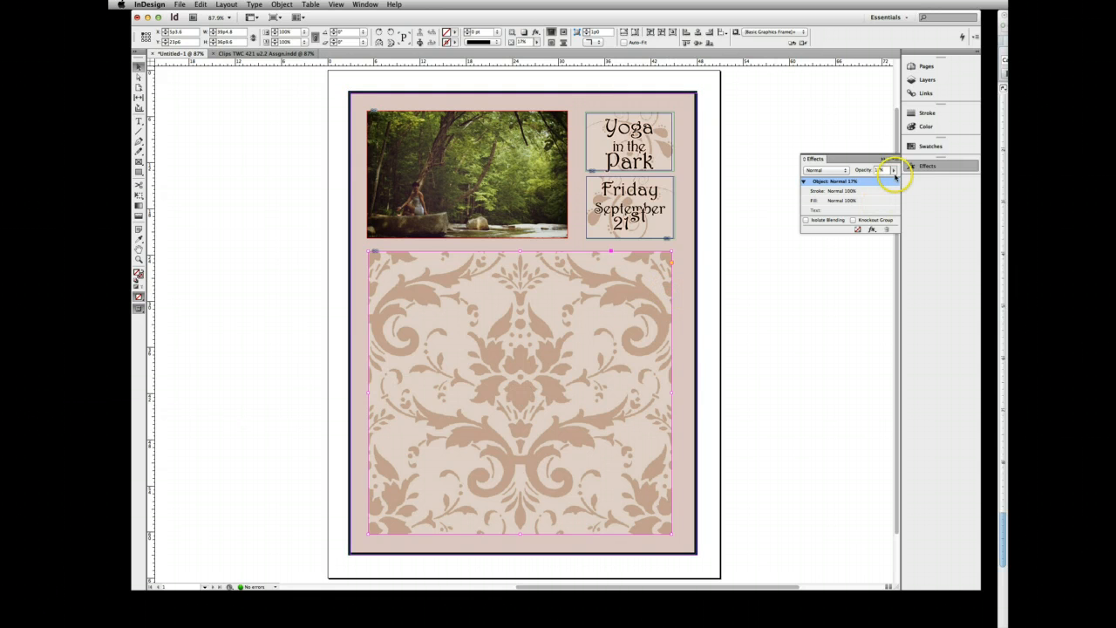
left_click(893, 172)
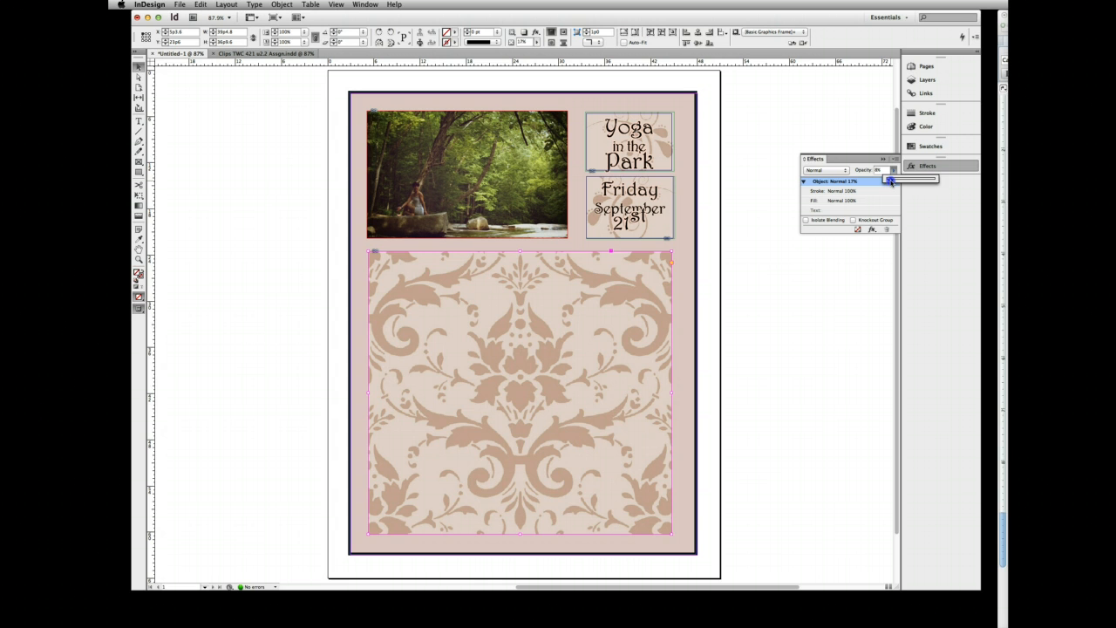
left_click_drag(890, 180, 890, 180)
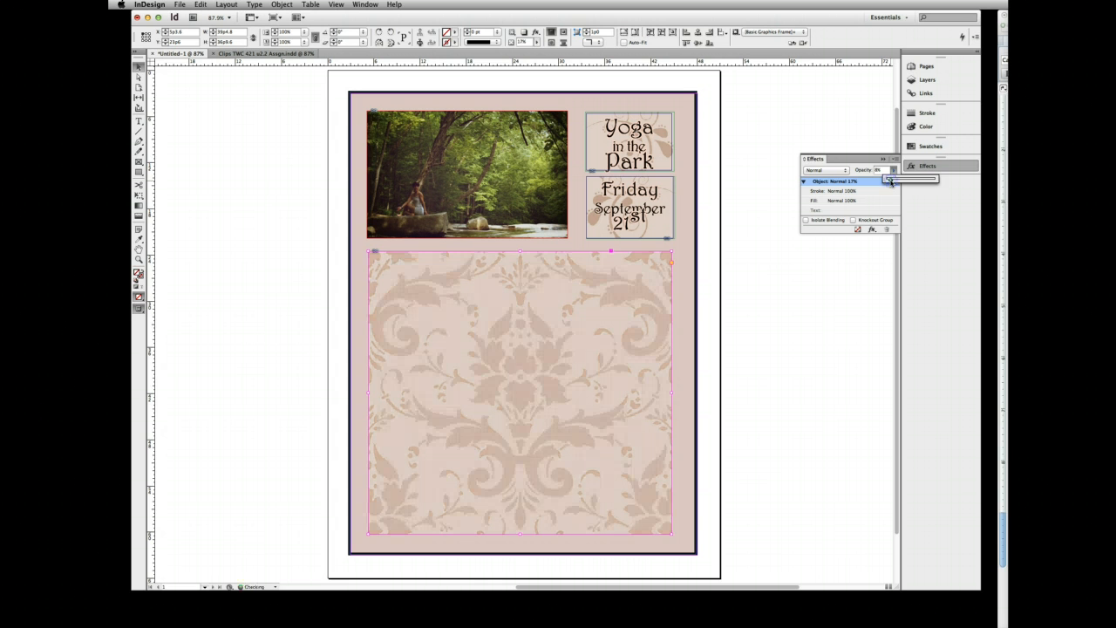
left_click(690, 242)
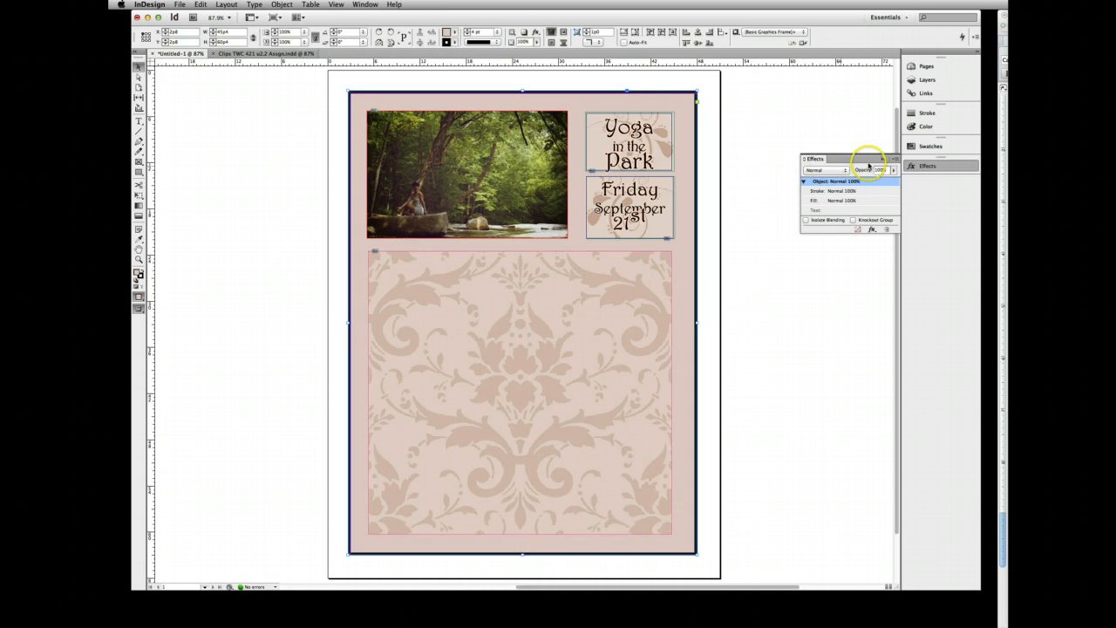
left_click(879, 158)
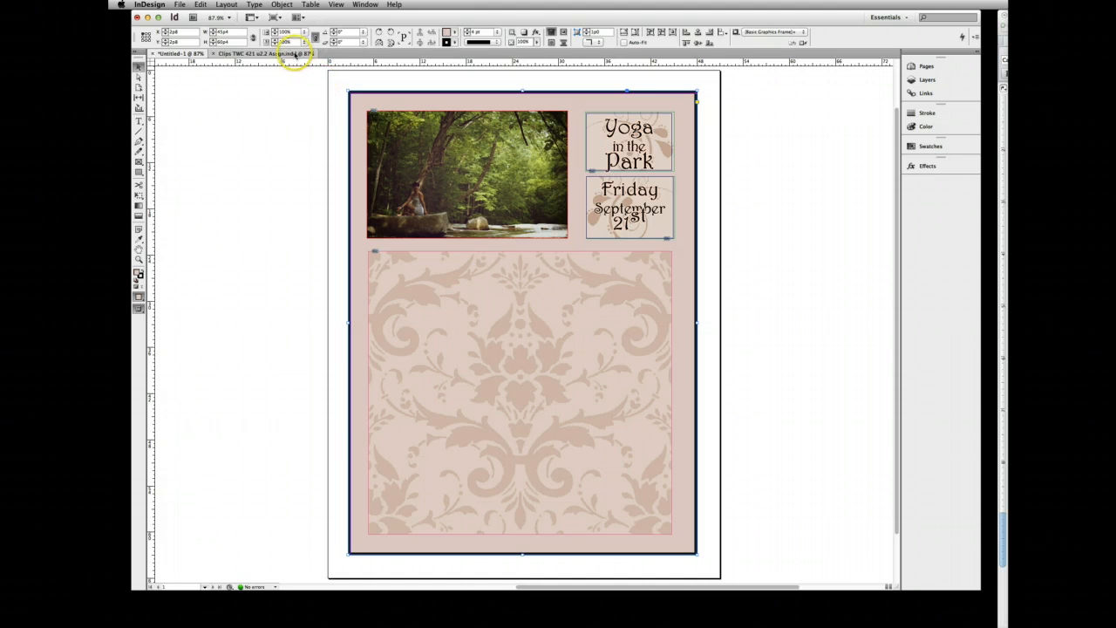
- Copy the oval yoga photo from Clips TWC 421 v2.2 Assgn.indd and paste it in place into the flyer
left_click(293, 54)
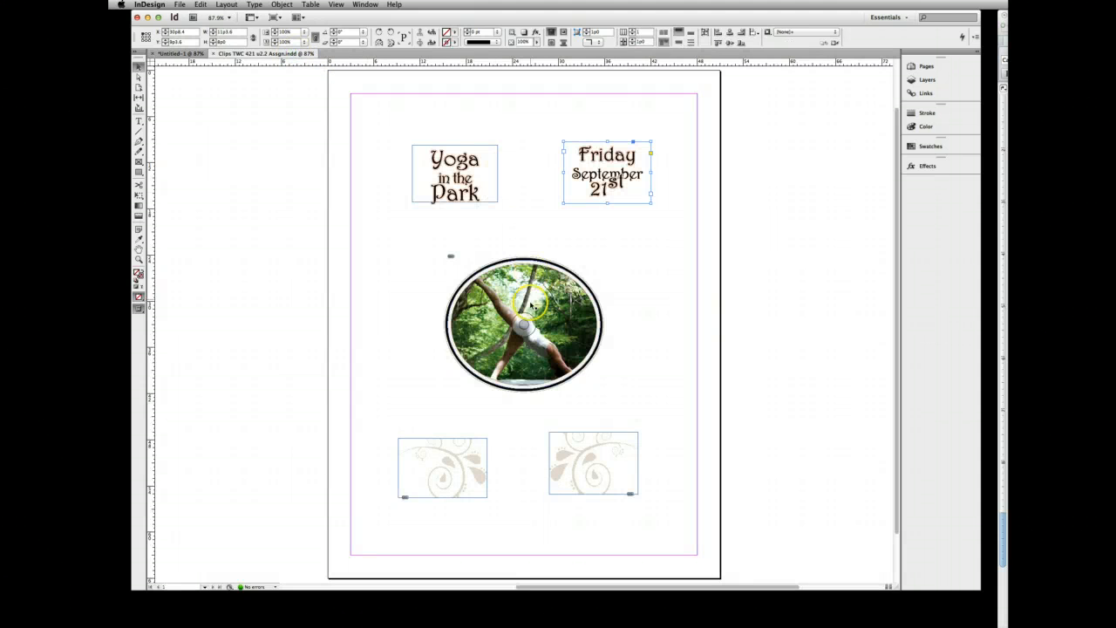
left_click(529, 308)
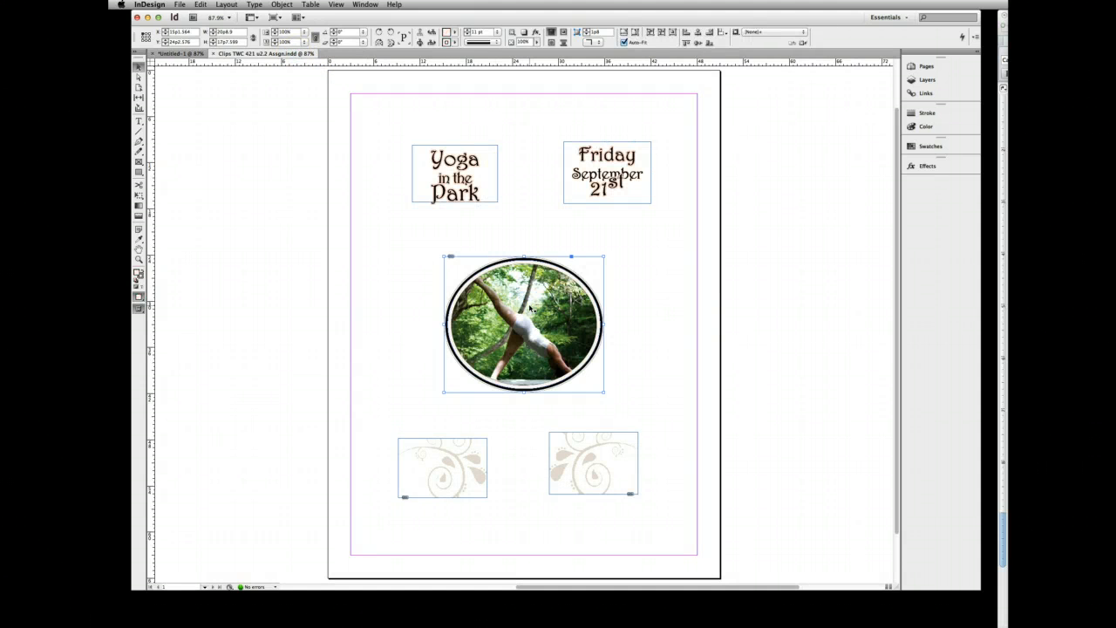
left_click(200, 4)
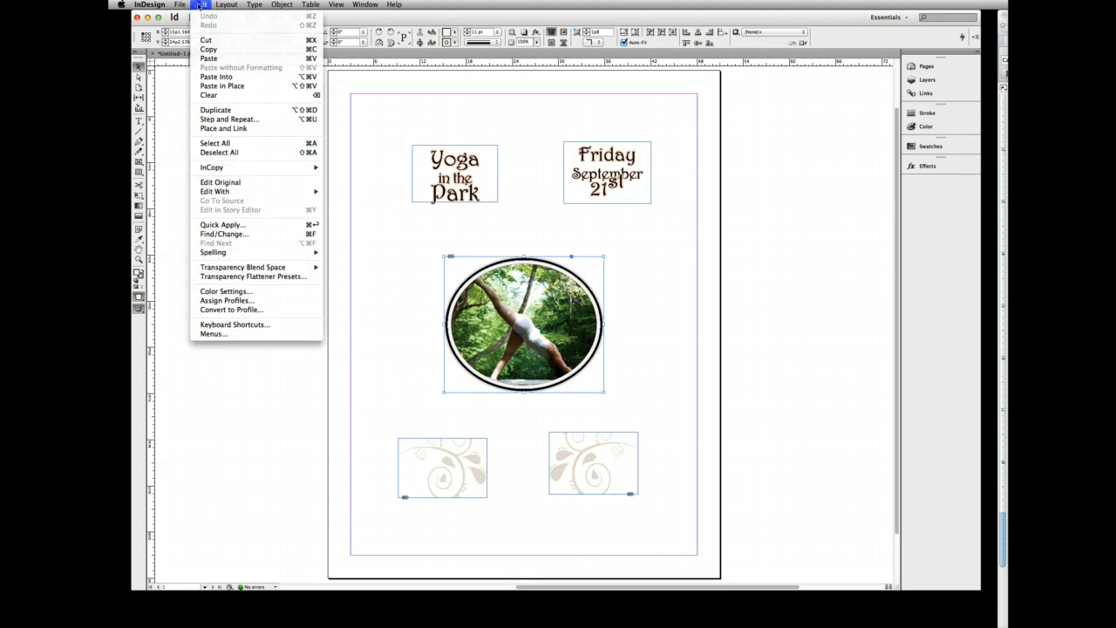
left_click(209, 49)
left_click(186, 54)
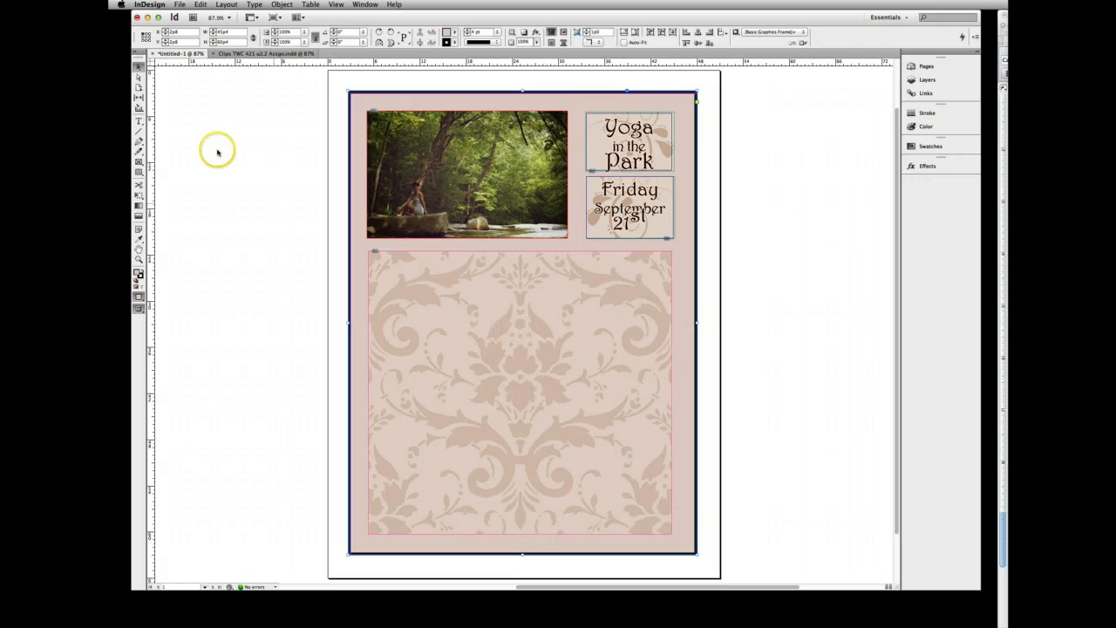
key("ctrl+v")
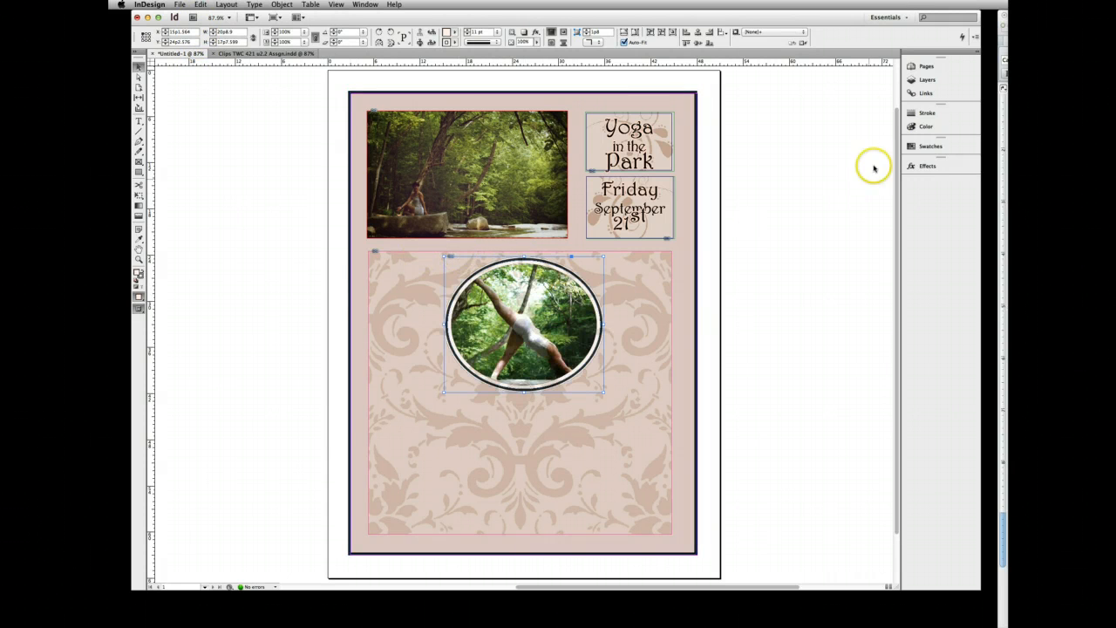
- Add a sixth layer at the top of the layer stack and move the oval photo from Layer 1 onto it
left_click(920, 79)
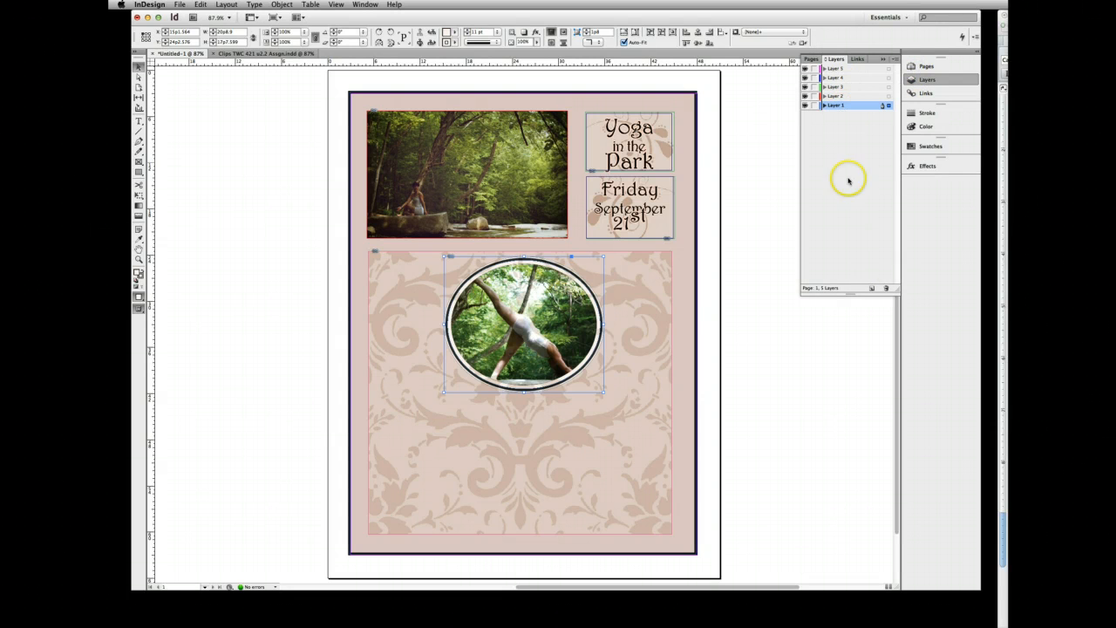
left_click(872, 289)
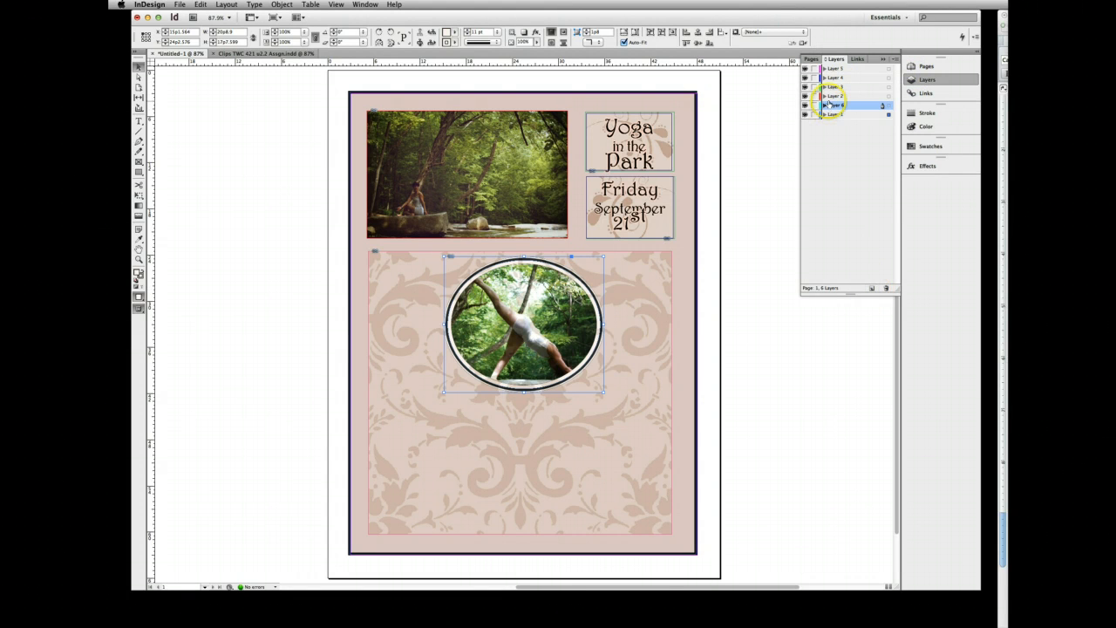
left_click_drag(827, 65, 828, 68)
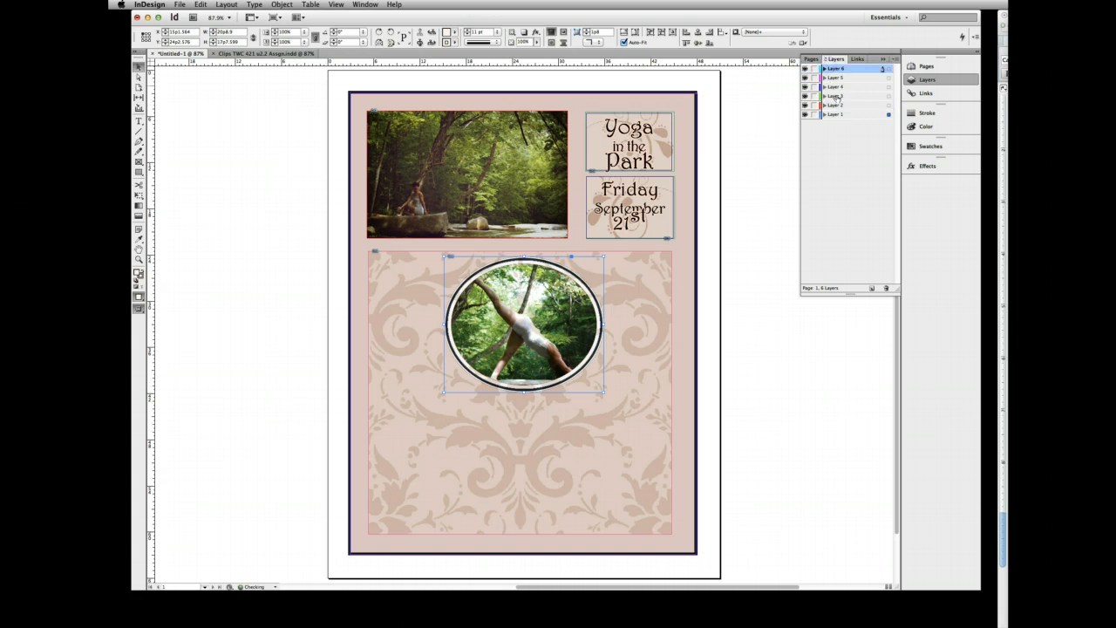
left_click_drag(887, 117, 850, 70)
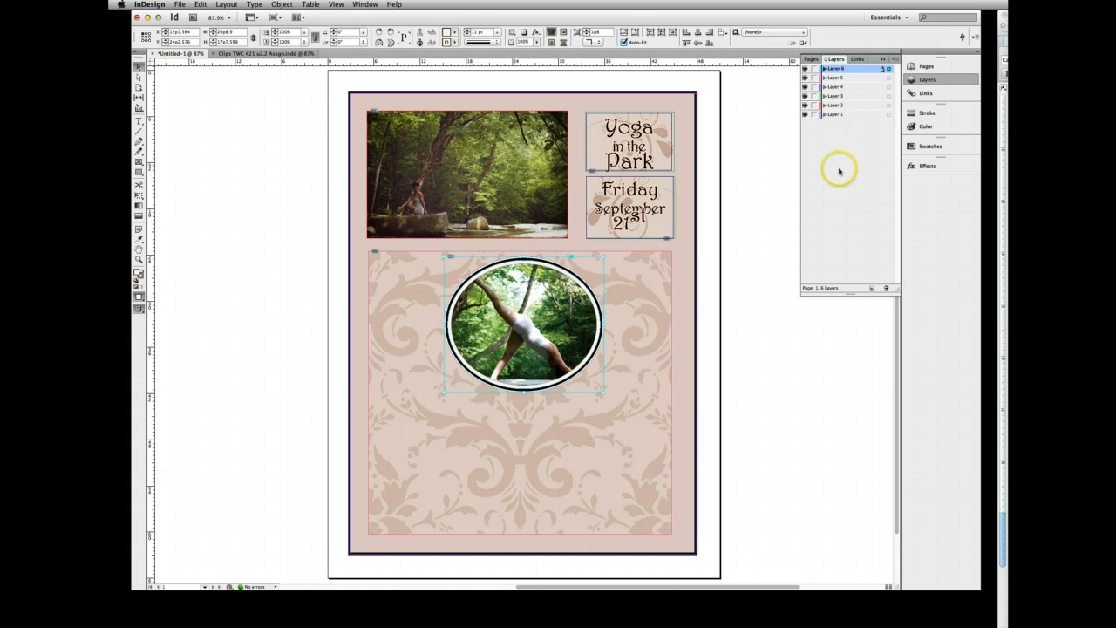
- Move the oval photo down to the middle of the damask panel
left_click(493, 258)
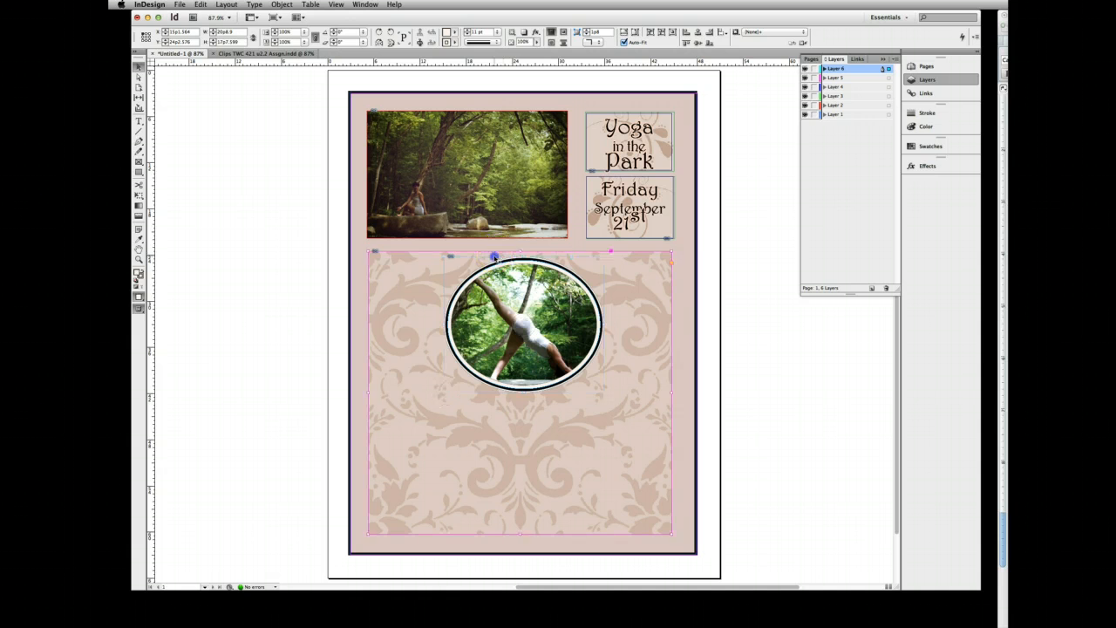
left_click(484, 262)
mouse_move(481, 257)
left_mouse_down()
mouse_move(466, 262)
mouse_move(462, 285)
mouse_move(477, 254)
left_mouse_up()
left_click(479, 260)
left_click(479, 301)
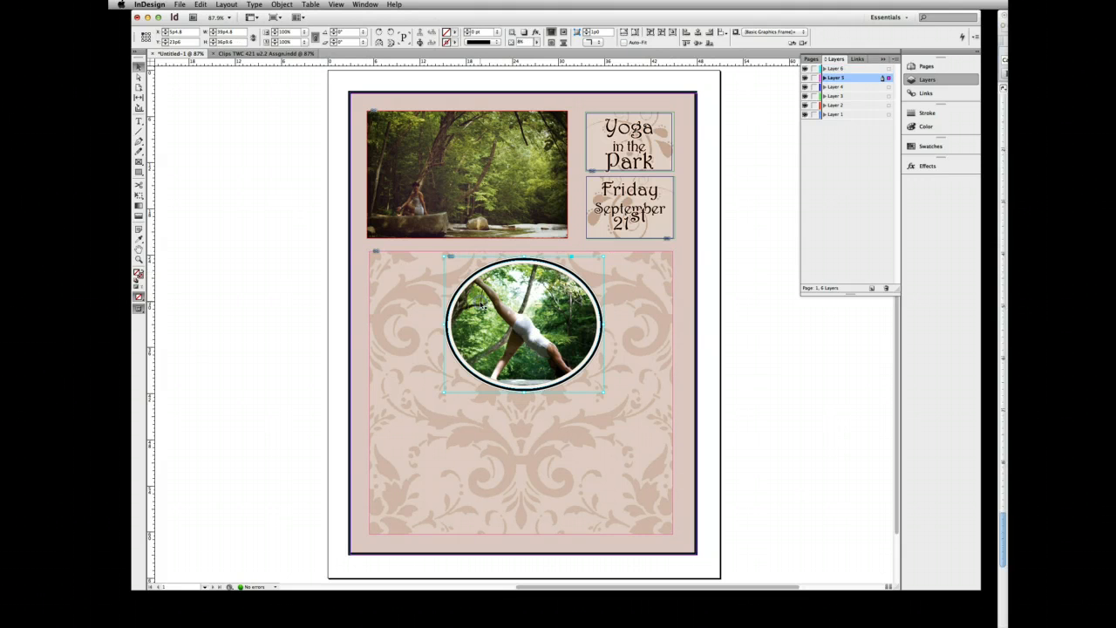
left_click_drag(445, 339, 440, 415)
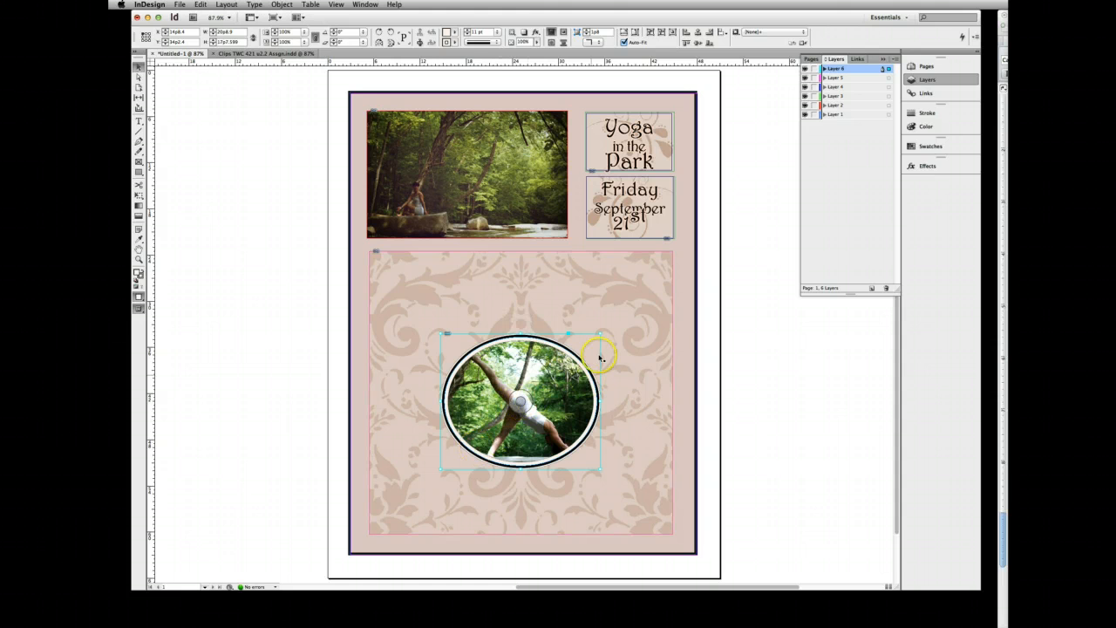
- Fine-tune the damask panel's position and nudge the oval photo so it sits centred over the pattern
left_click(551, 335)
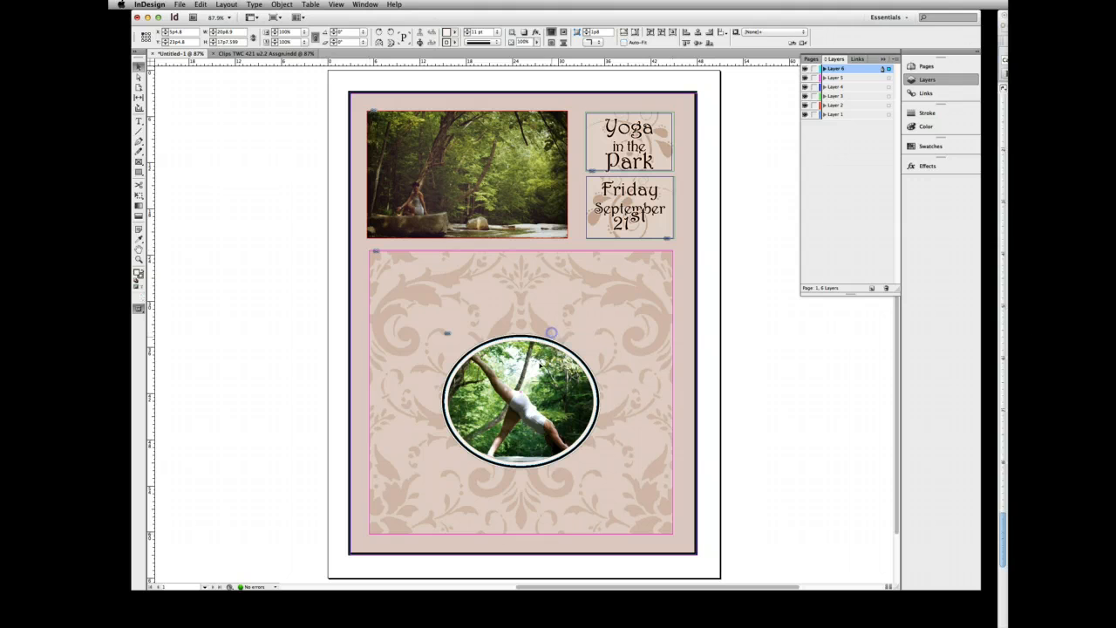
left_click(540, 369)
left_click_drag(541, 334, 543, 335)
left_click(540, 447)
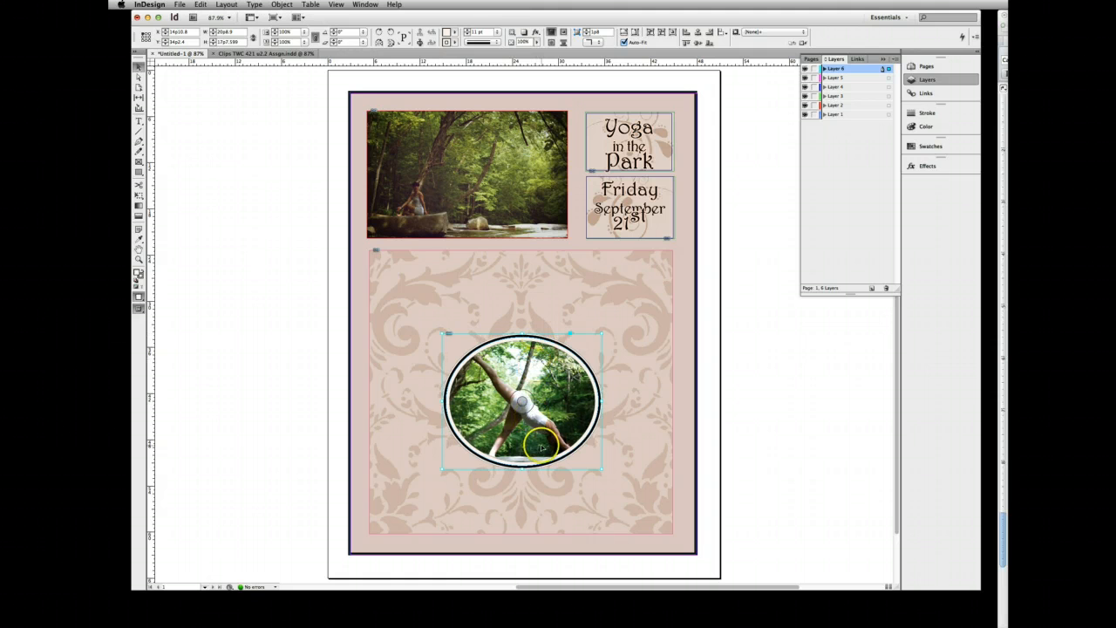
- Check the contents of Layers 6 and 5 by hiding them, and show both layers again
left_click(644, 412)
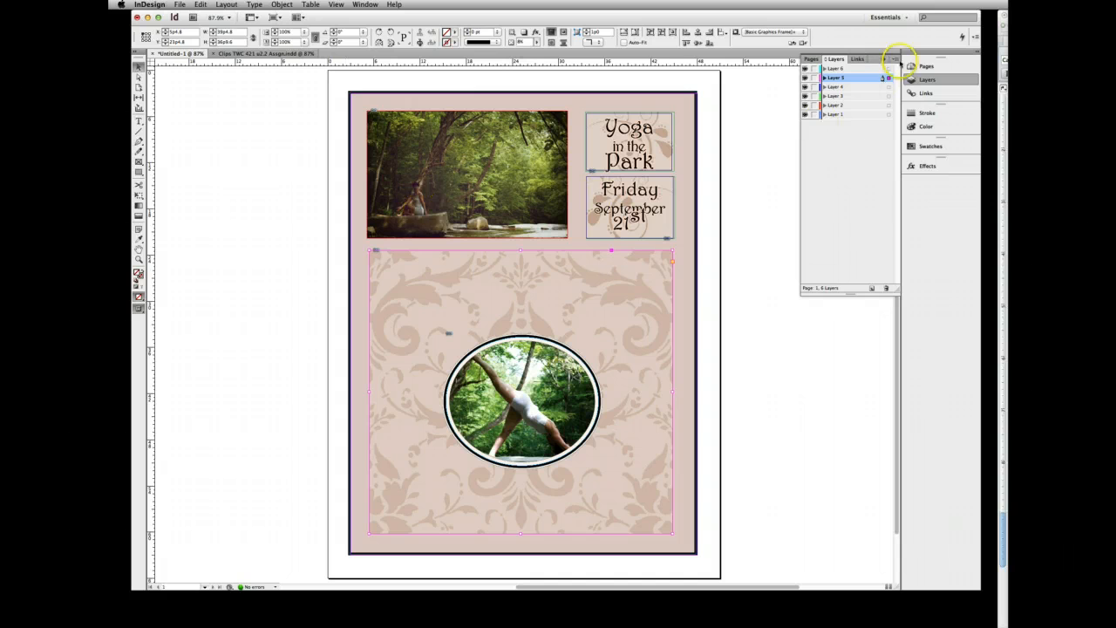
left_click(865, 69)
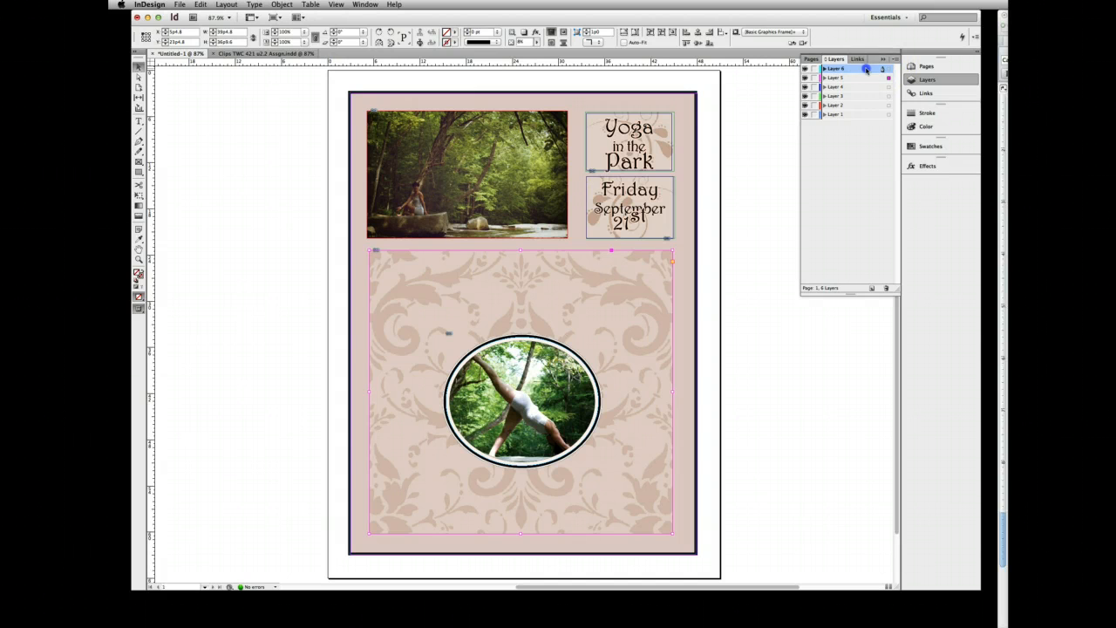
left_click(805, 68)
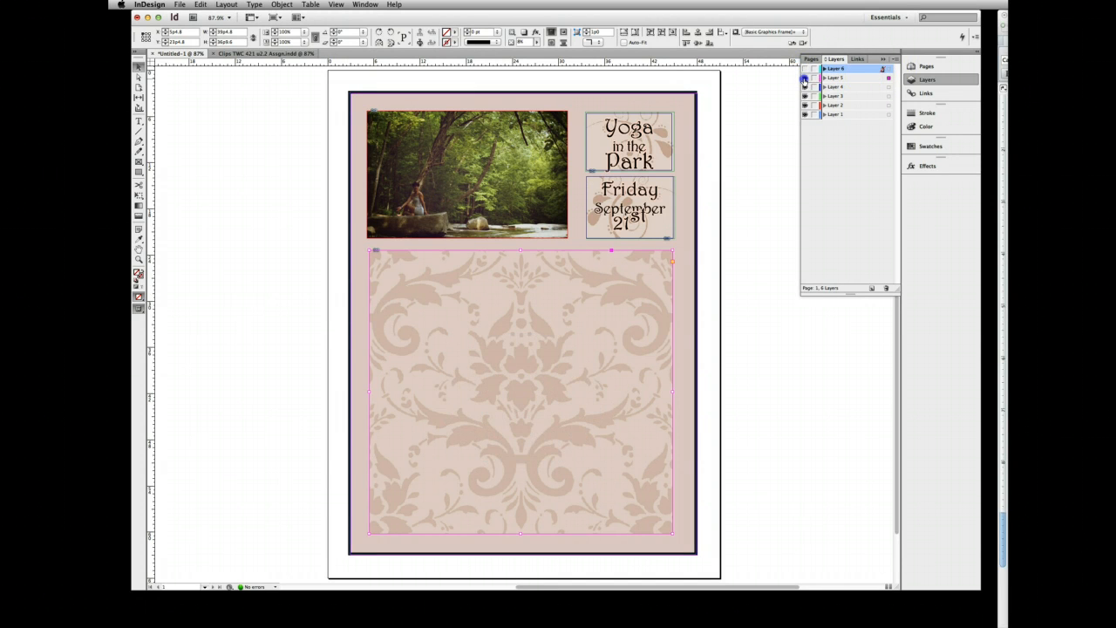
left_click(804, 78)
left_click(805, 69)
left_click(804, 79)
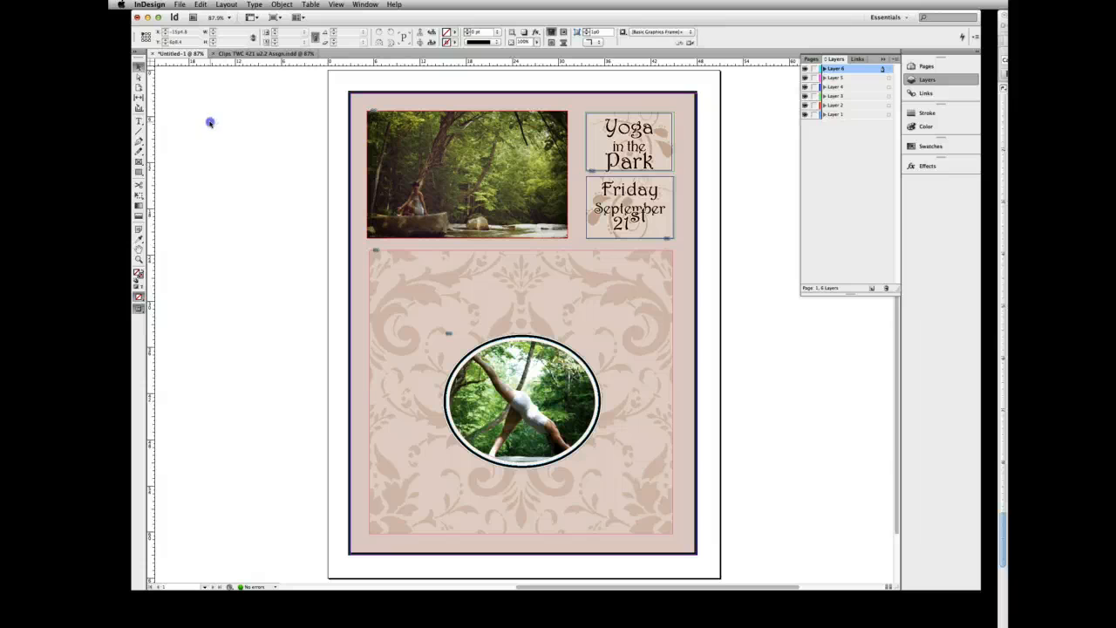
- Add a seventh layer at the top of the stack and draw a text frame just inside the damask panel's edges
left_click(870, 288)
left_click(847, 68)
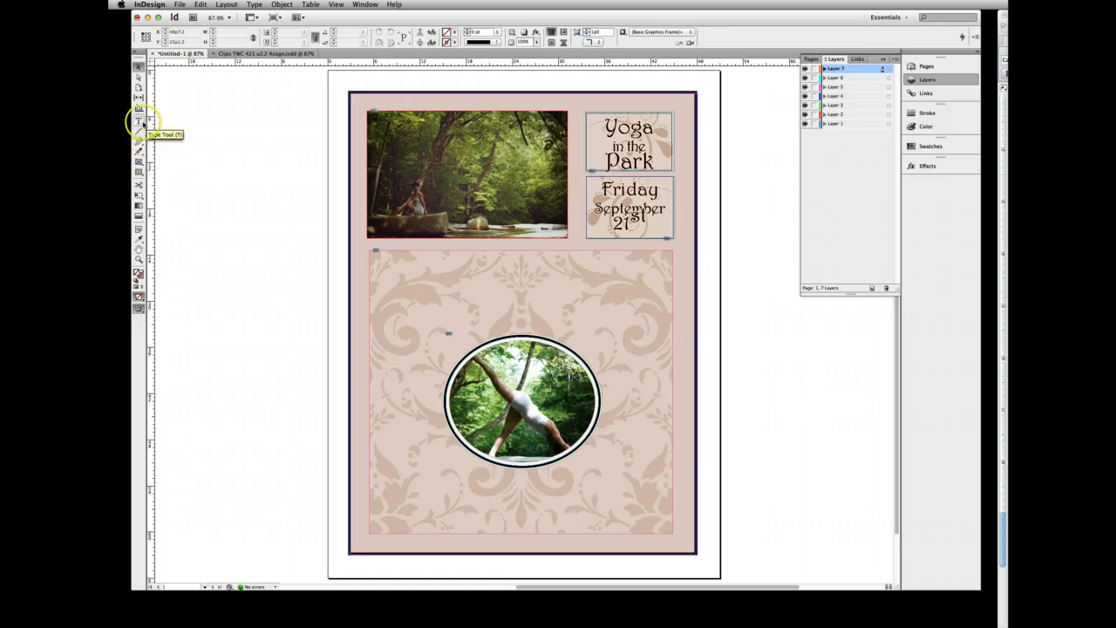
left_click(140, 121)
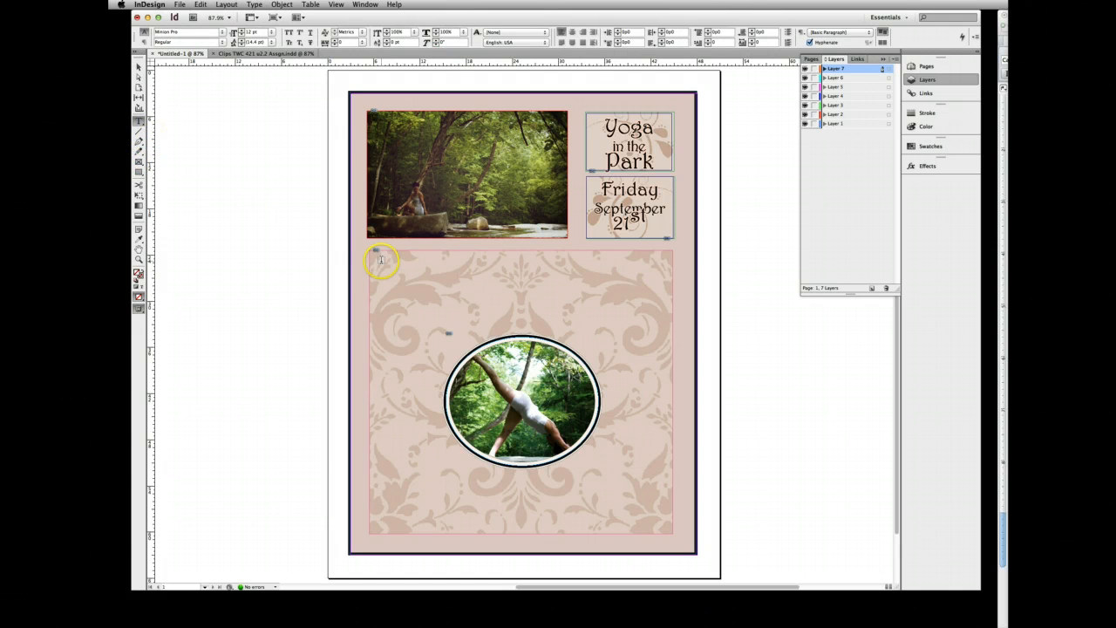
left_click_drag(379, 259, 666, 527)
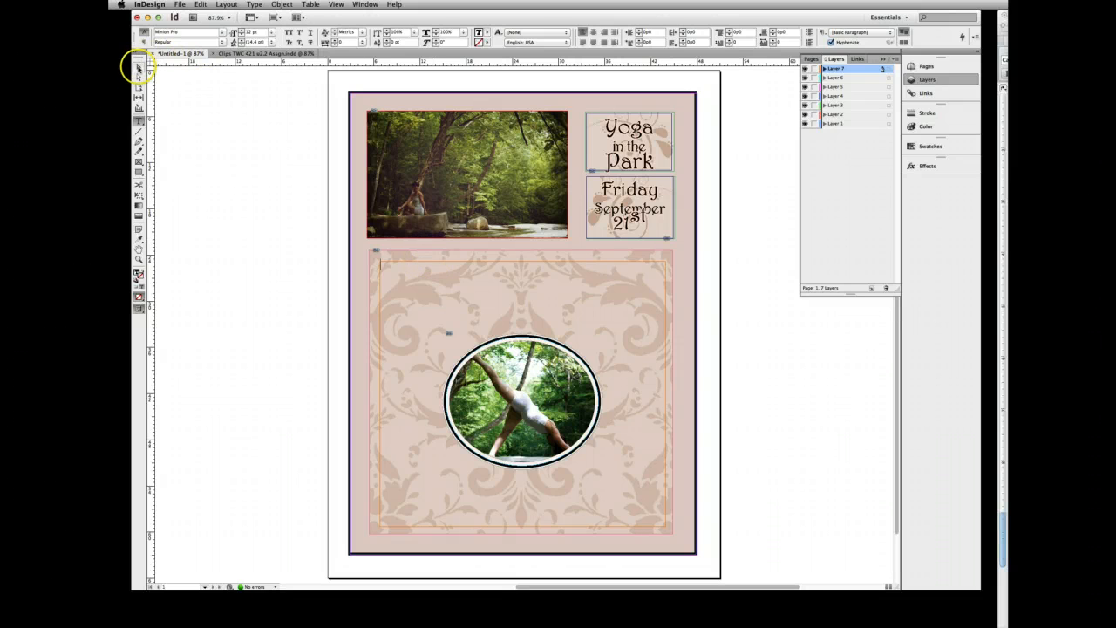
- Reposition the new text frame and stretch its lower-left and upper-right corners to match the damask panel's edges
left_click(139, 65)
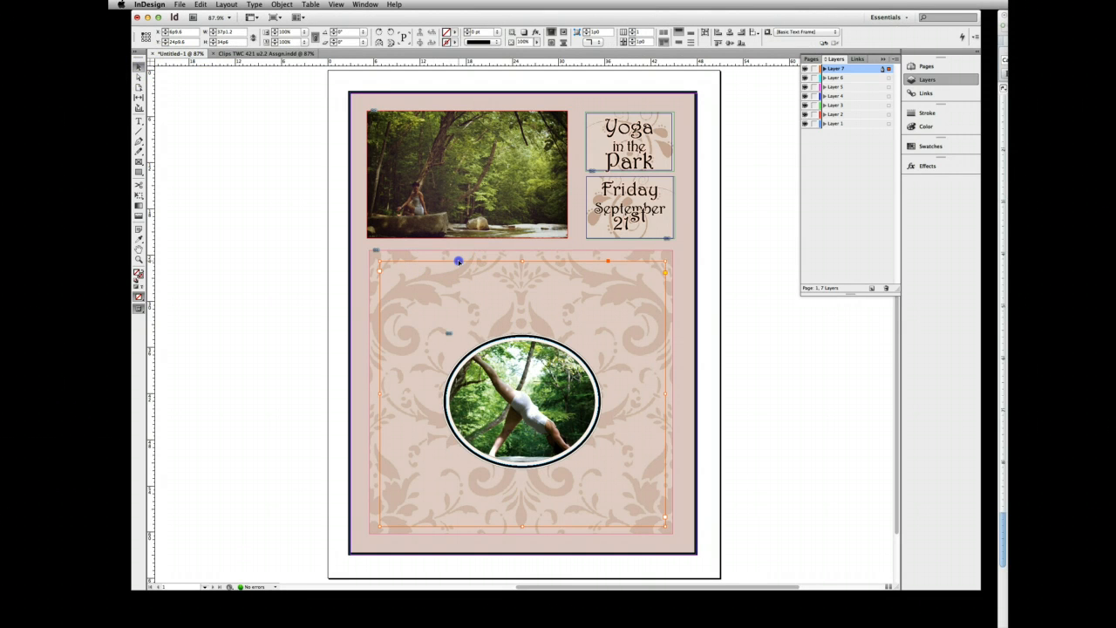
left_click_drag(458, 260, 458, 259)
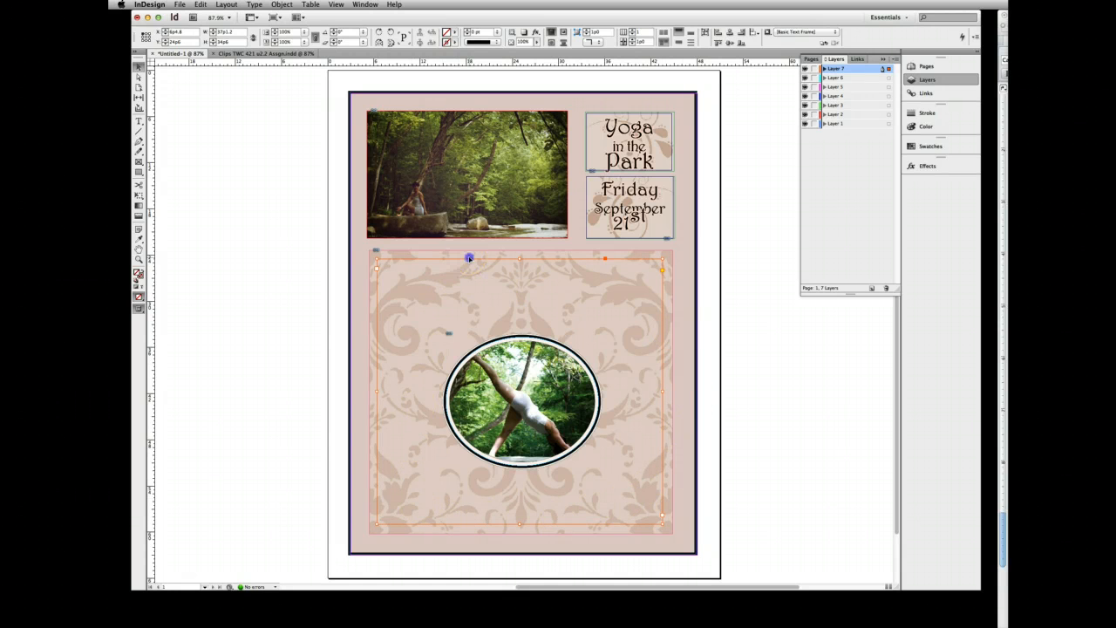
left_click_drag(469, 258, 470, 260)
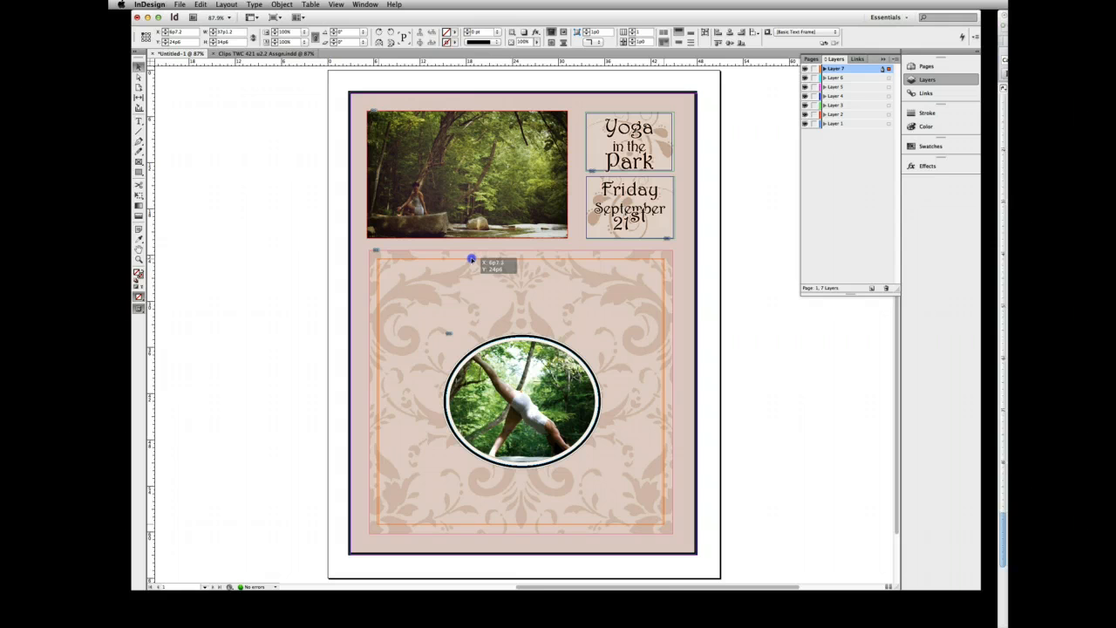
left_click_drag(471, 259, 471, 260)
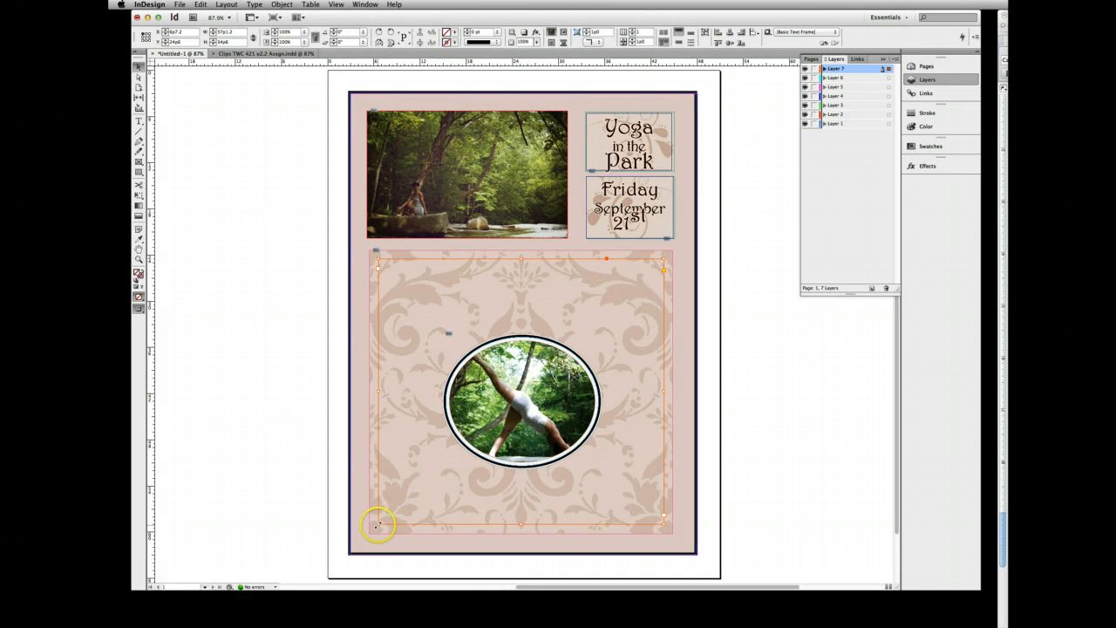
left_click_drag(377, 524, 369, 534)
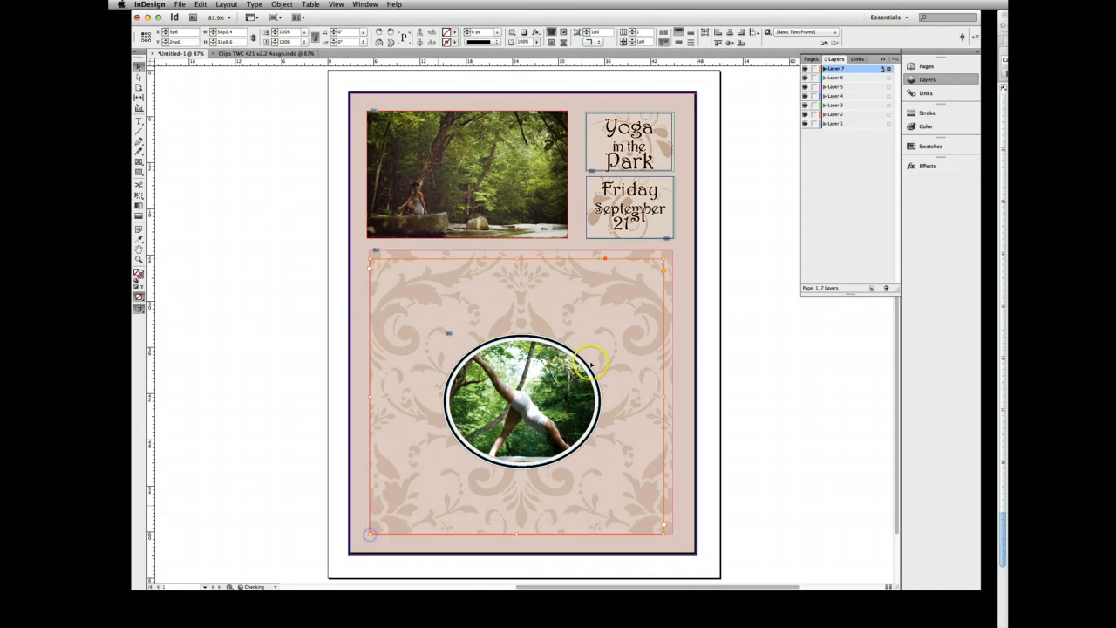
left_click_drag(662, 259, 671, 251)
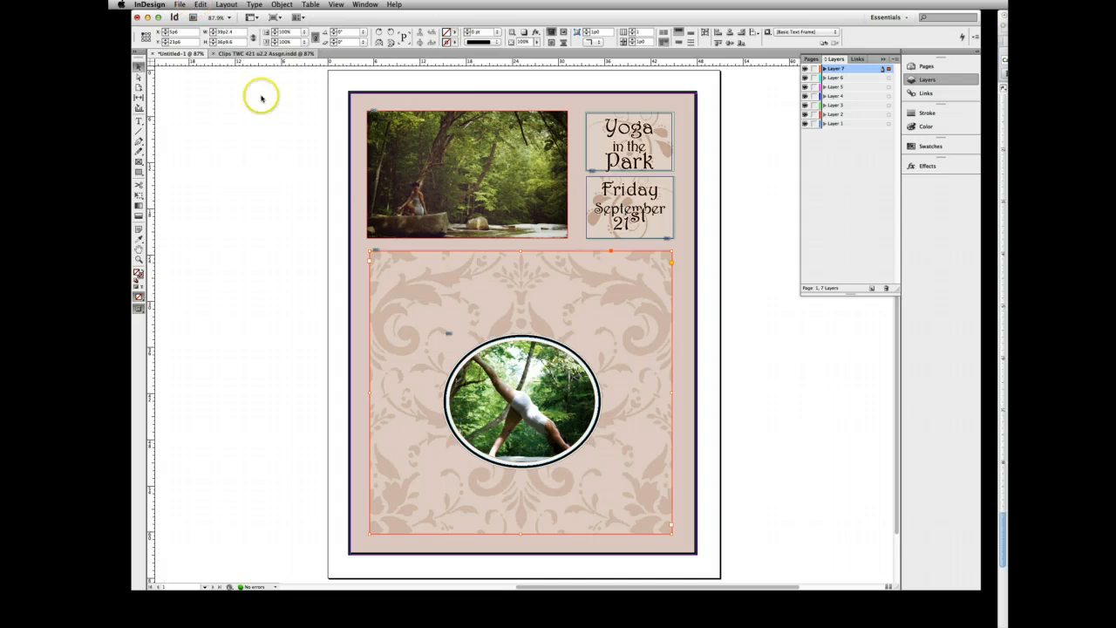
- Fill the text frame over the damask panel with placeholder text
left_click(179, 4)
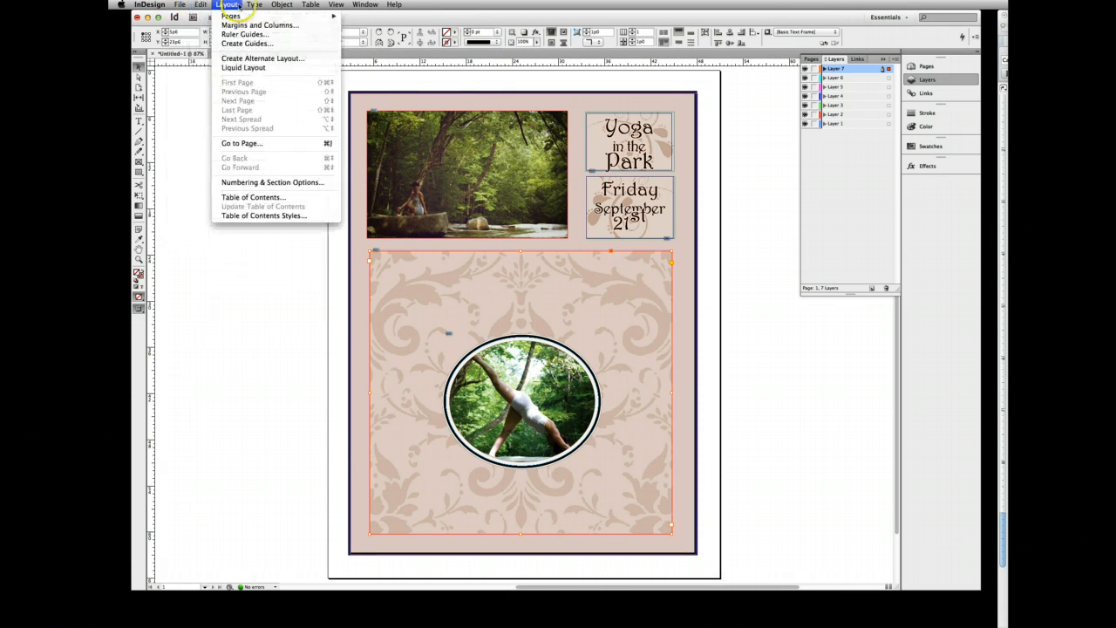
left_click(252, 4)
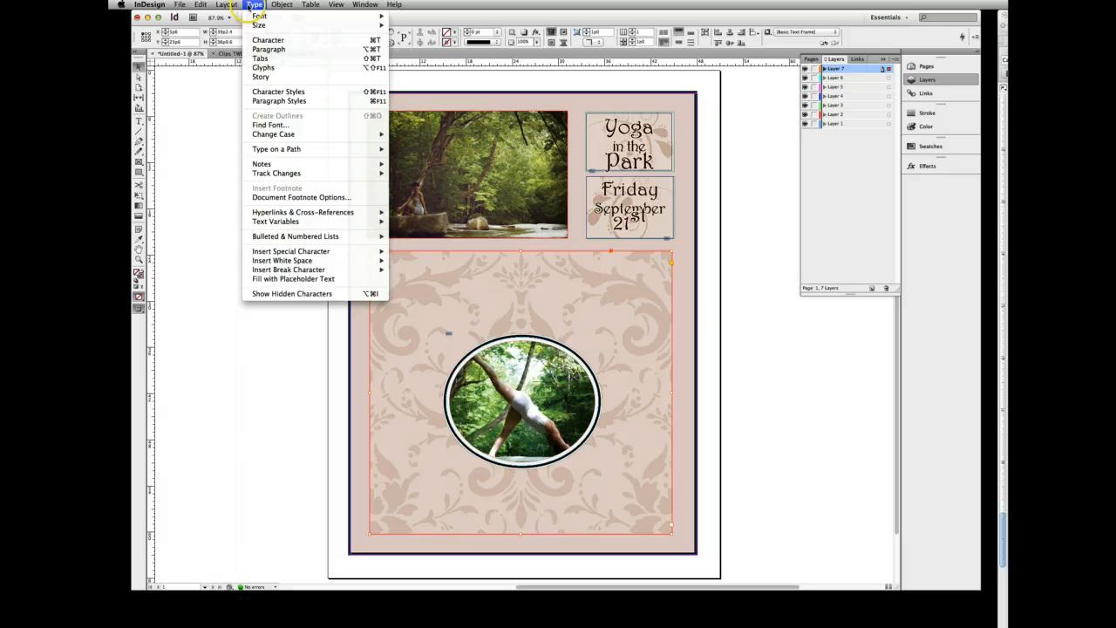
left_click(281, 279)
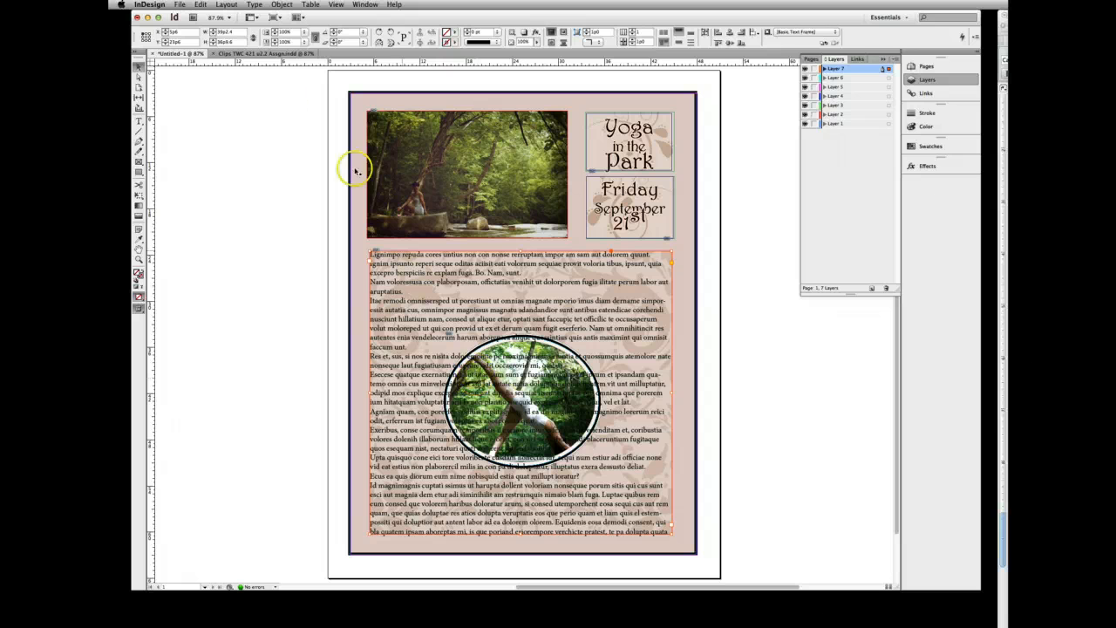
- Try Layer 7 beneath Layer 6 in the layer stack and move it back to the top
left_click(138, 67)
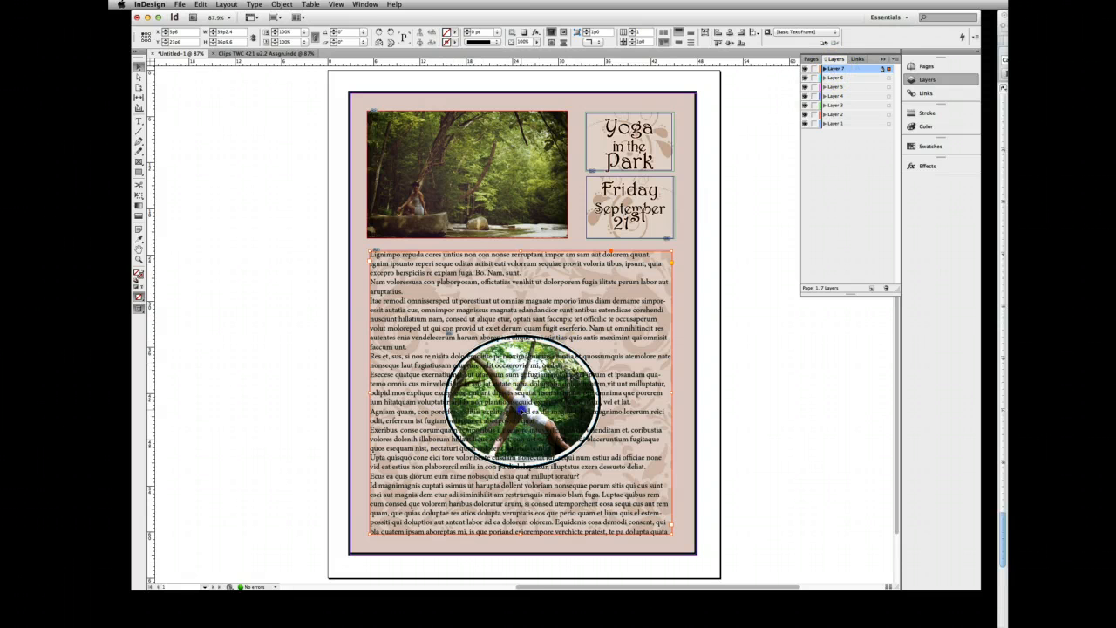
left_click_drag(835, 68, 836, 81)
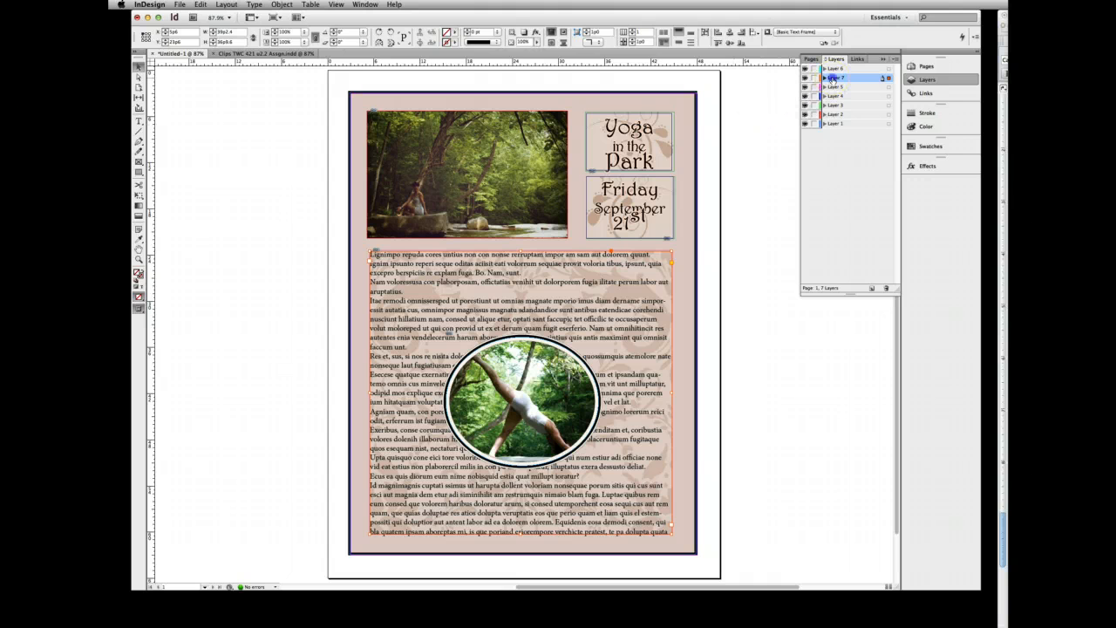
left_click_drag(832, 79, 835, 66)
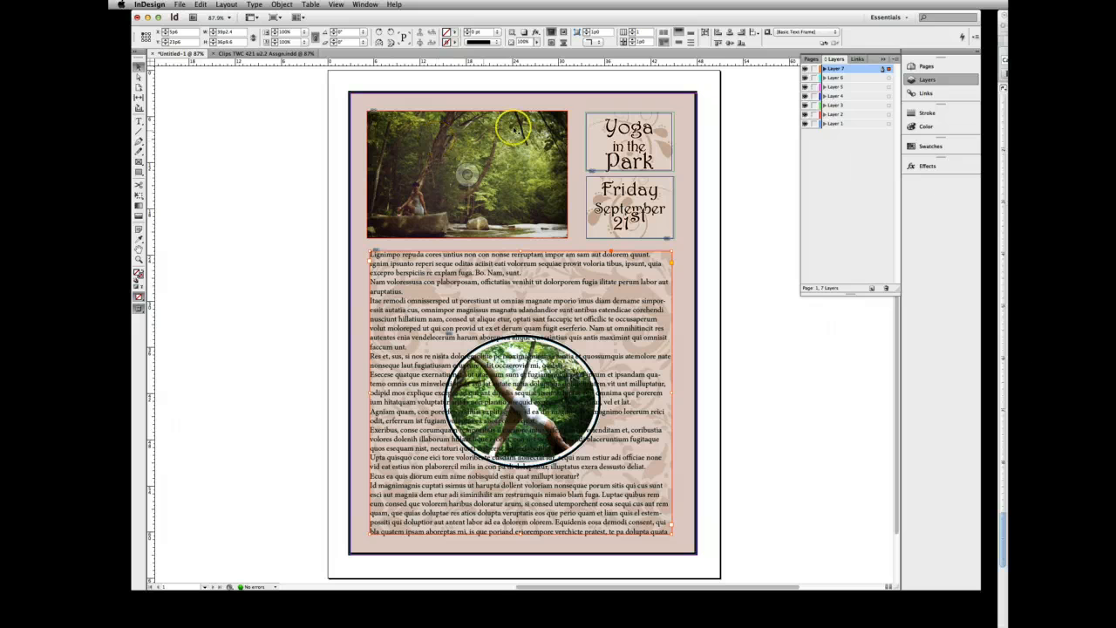
- Hide Layer 7, select the oval photo, and open the Text Wrap panel and dock it below Effects
left_click(804, 69)
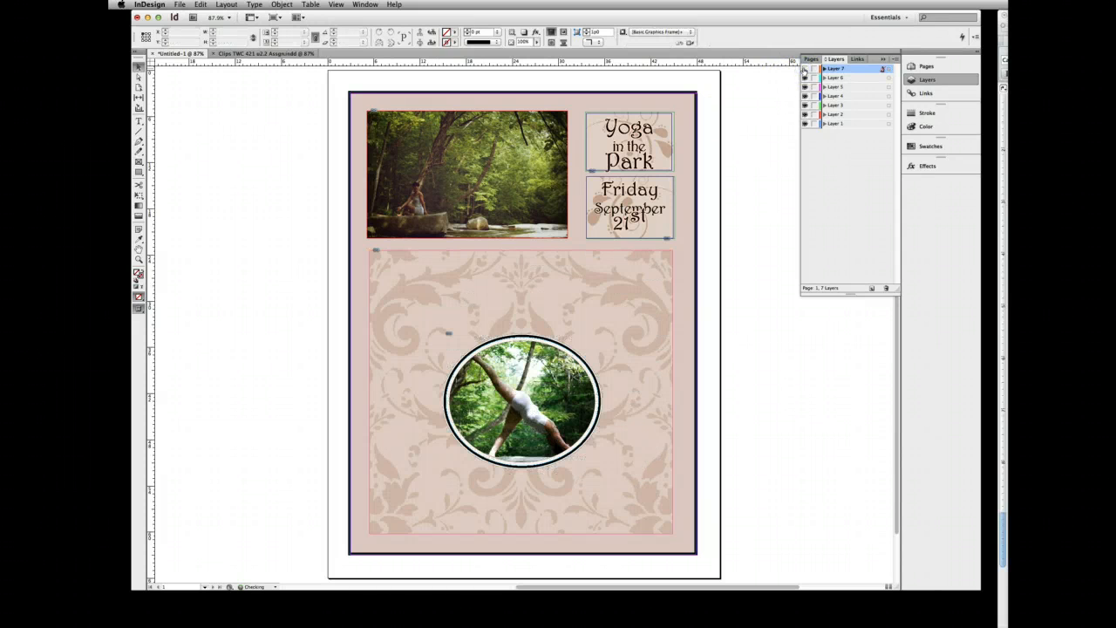
left_click(535, 371)
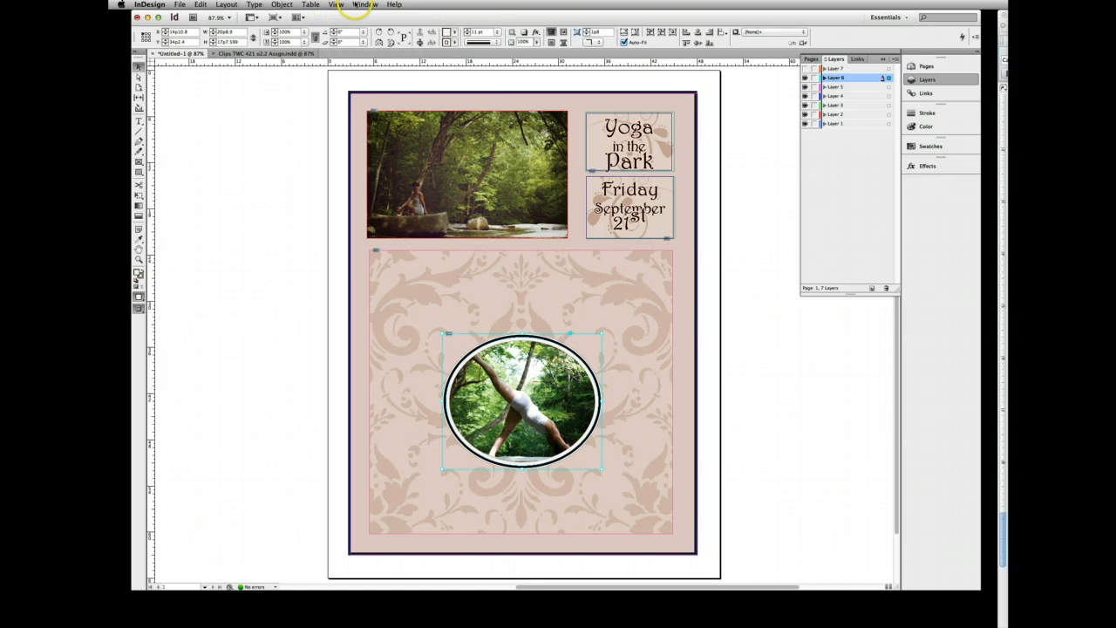
left_click(356, 4)
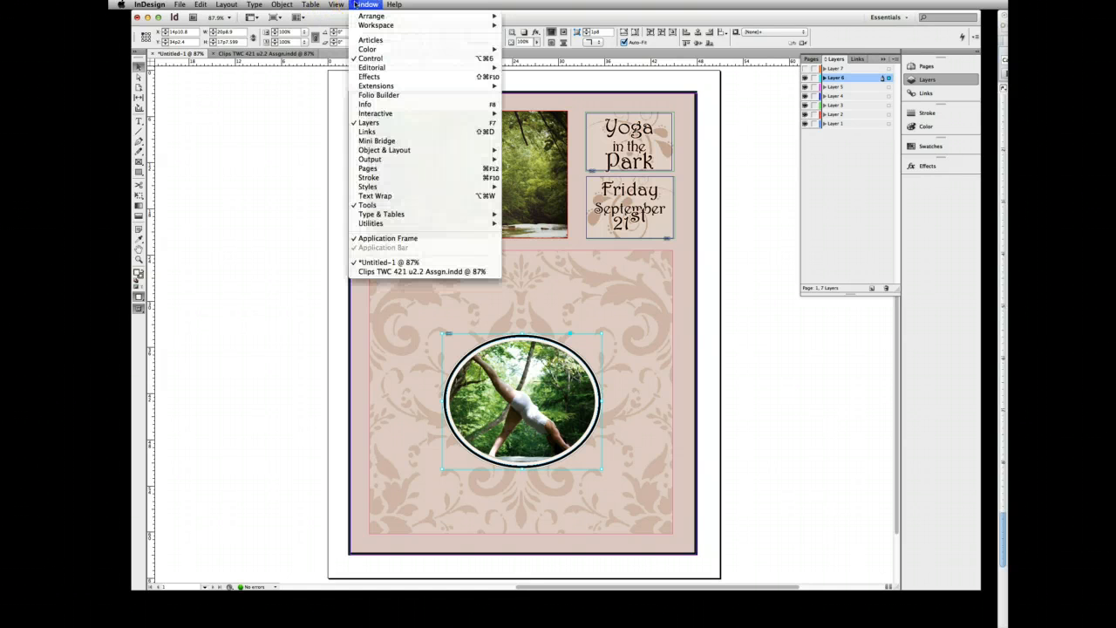
left_click(374, 196)
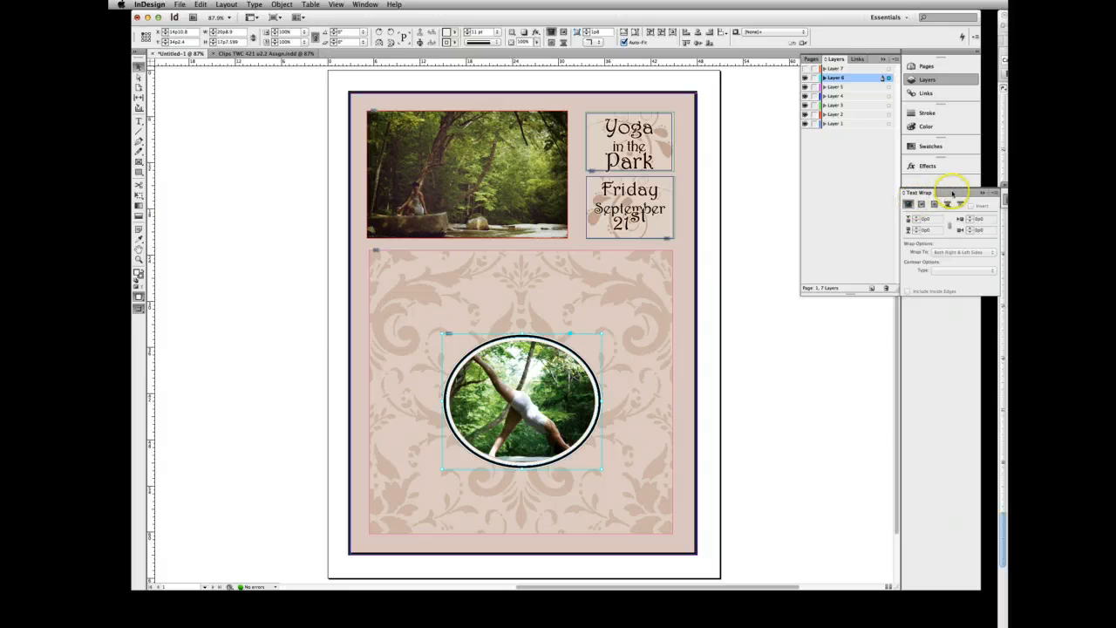
left_click_drag(1020, 186, 929, 180)
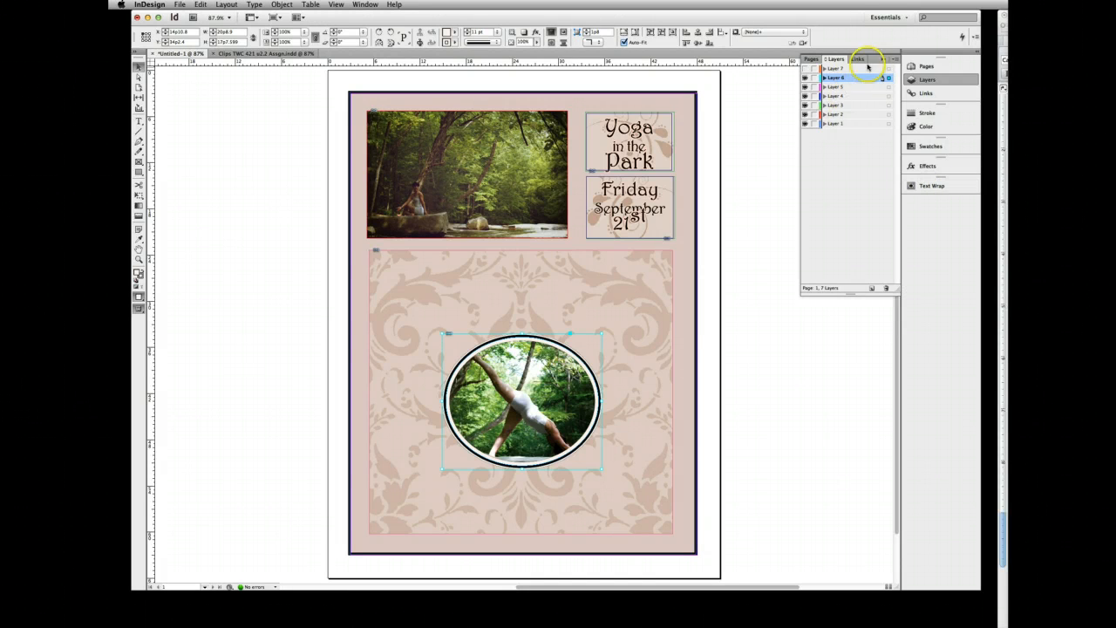
- Set the oval photo's text wrap to follow the object shape with a 1p0 offset
left_click(883, 59)
left_click(931, 187)
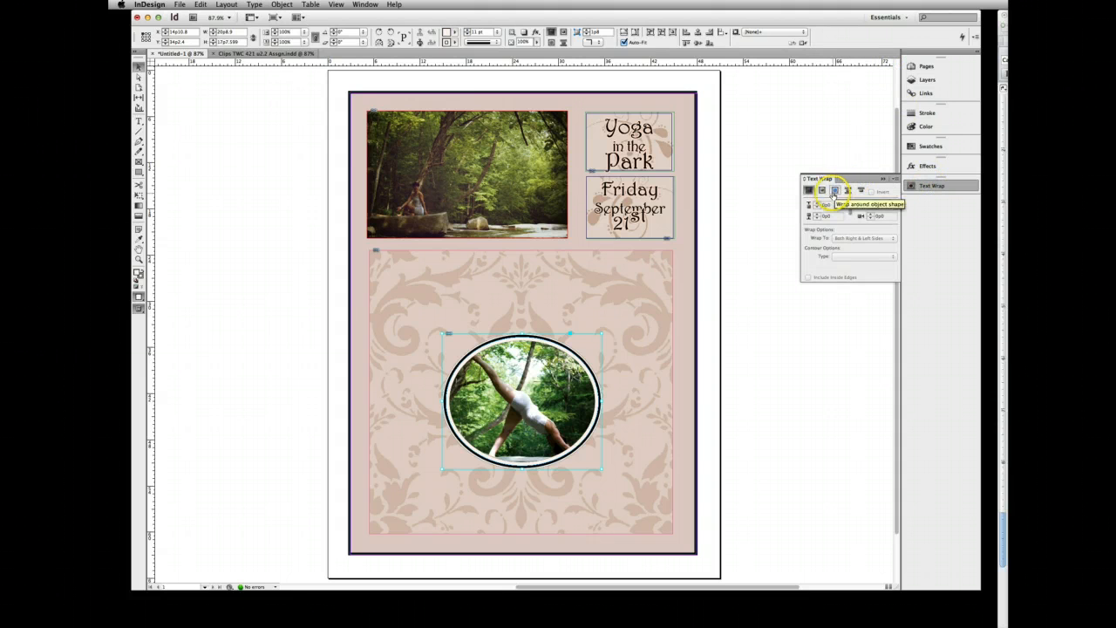
left_click(833, 191)
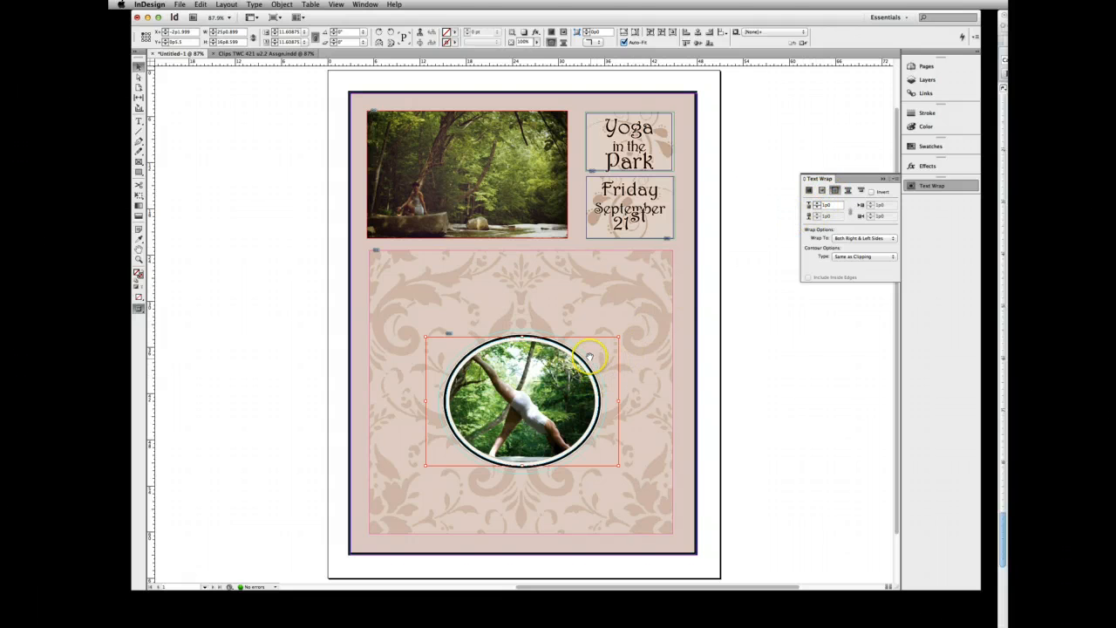
left_click(818, 203)
- Show Layer 7 again and preview the wrapped flyer without frame edges and with nothing selected
left_click(883, 178)
left_click(929, 80)
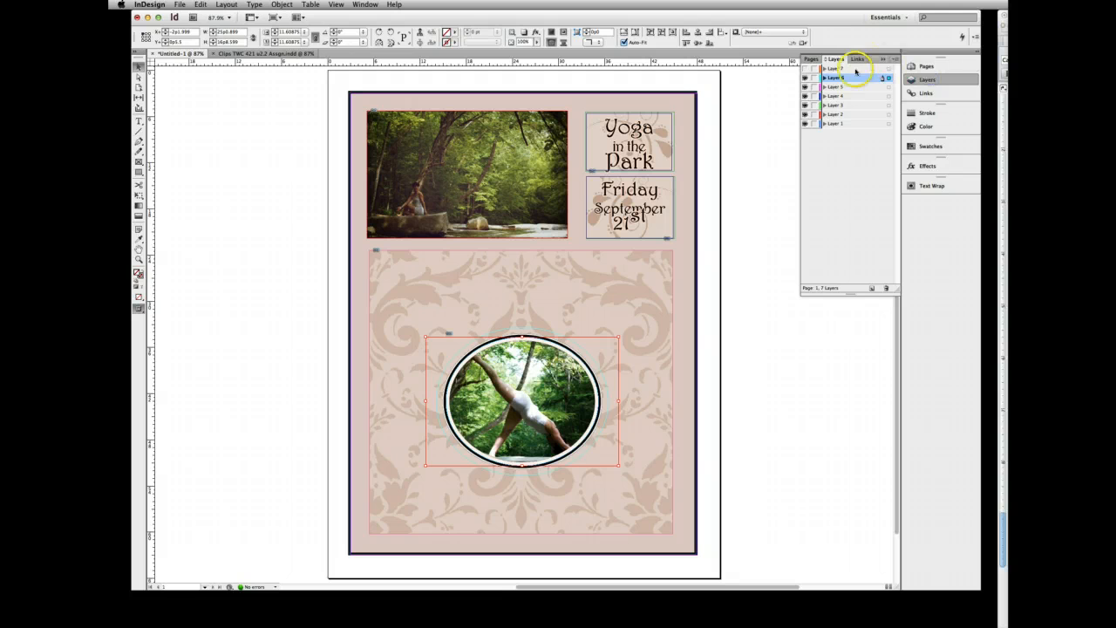
left_click(804, 68)
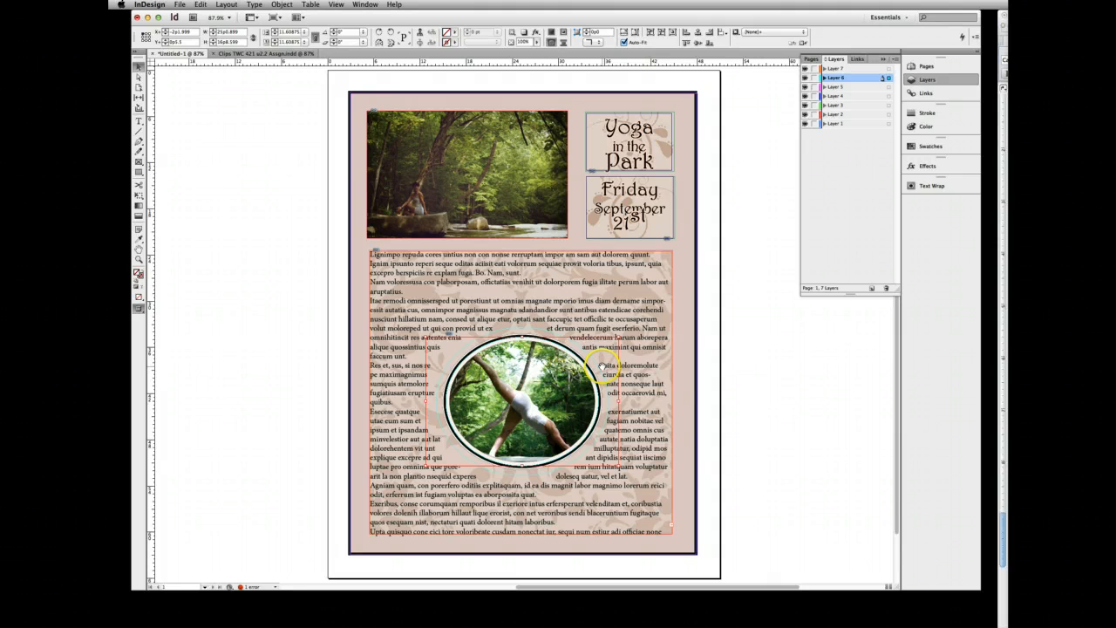
key("w")
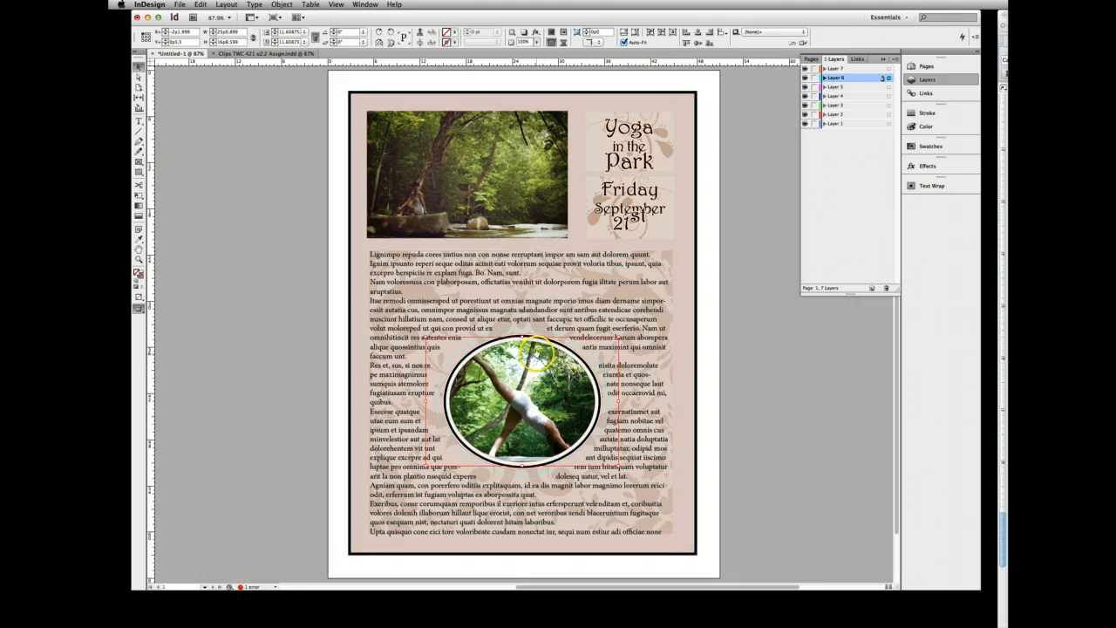
left_click(729, 351)
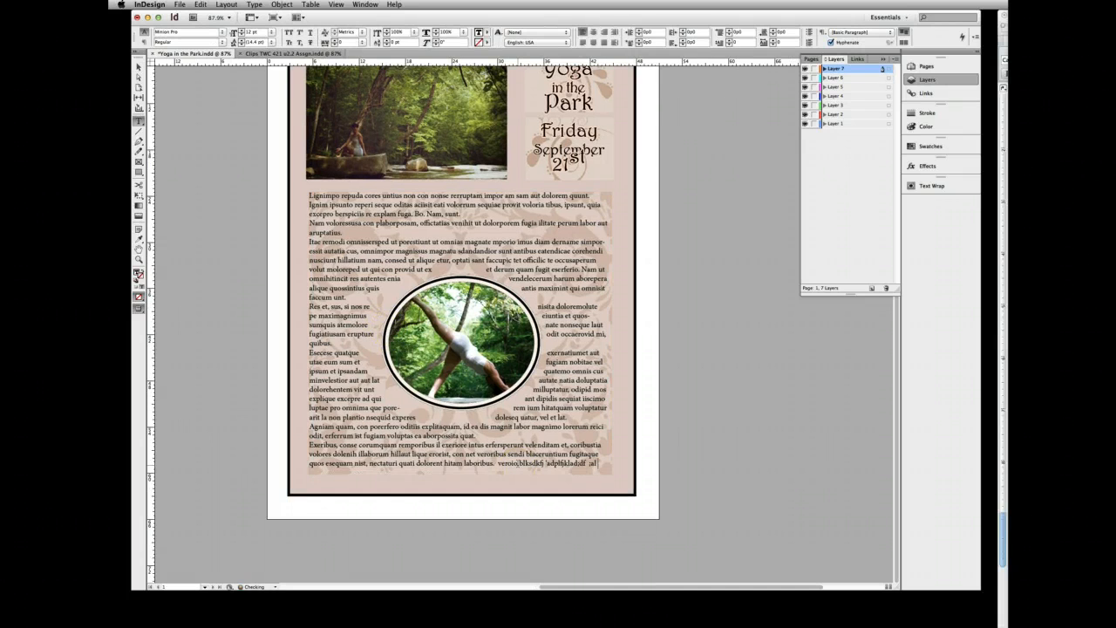
- Save the changes to the Yoga in the Park document
scroll(510, 110, "up", 3)
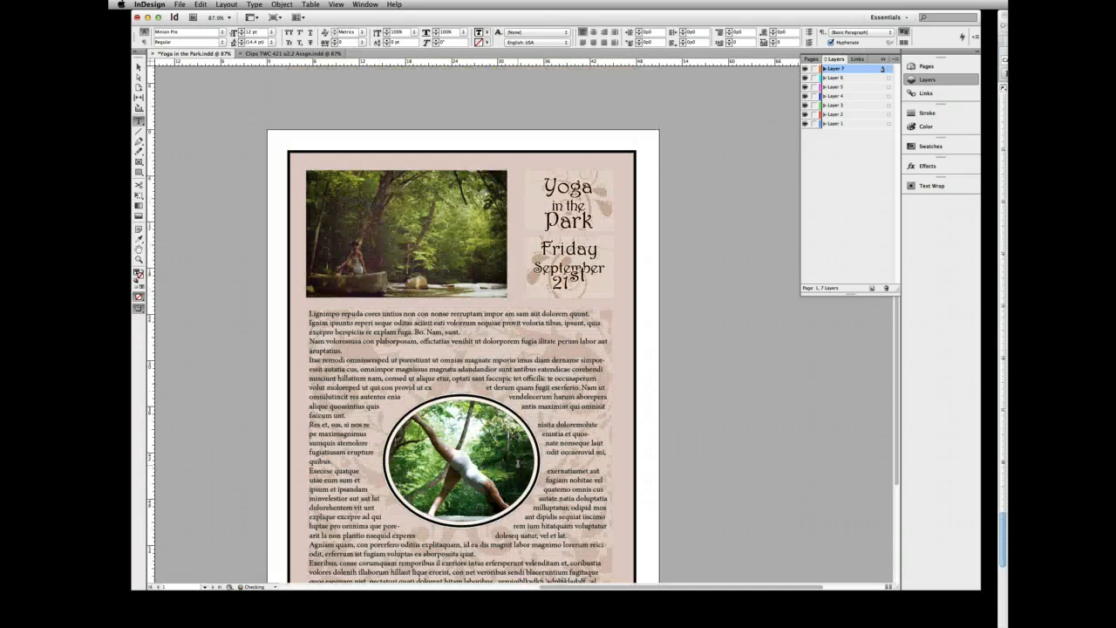
left_click(181, 4)
left_click(187, 70)
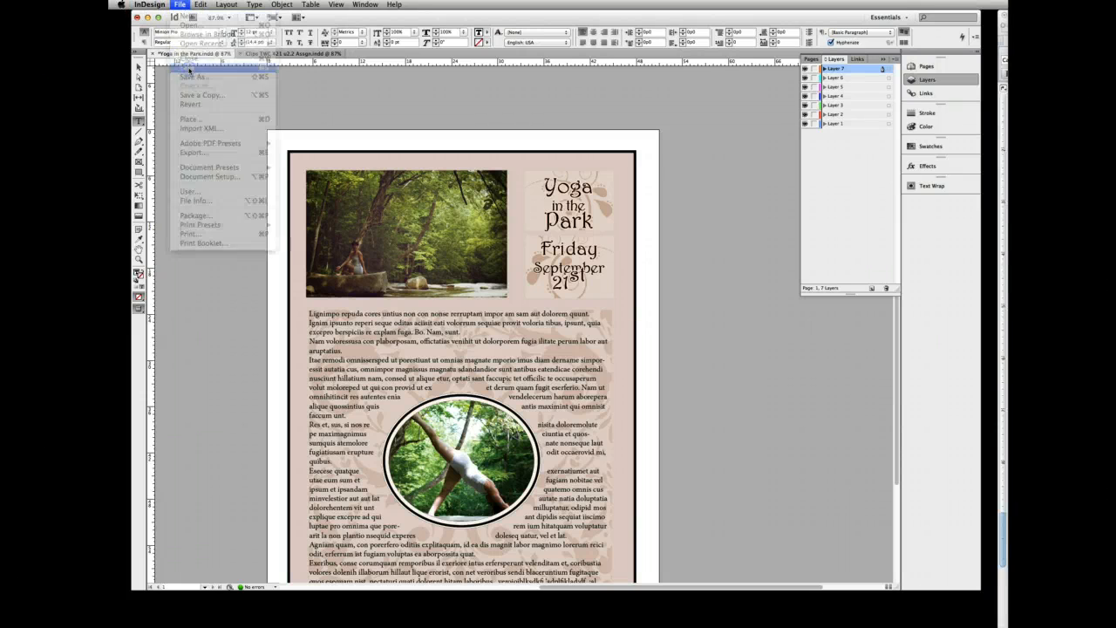
- Export the flyer to the Desktop as Yoga in the Park in Adobe PDF (Print) format with the High Quality Print preset, replacing the existing file
left_click(181, 4)
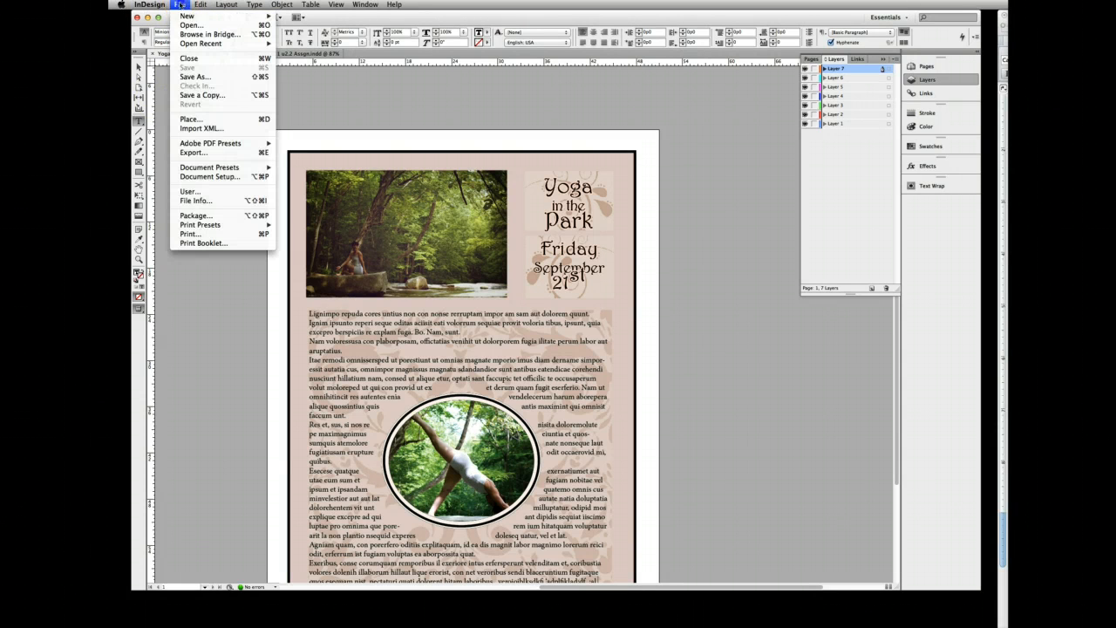
left_click(188, 153)
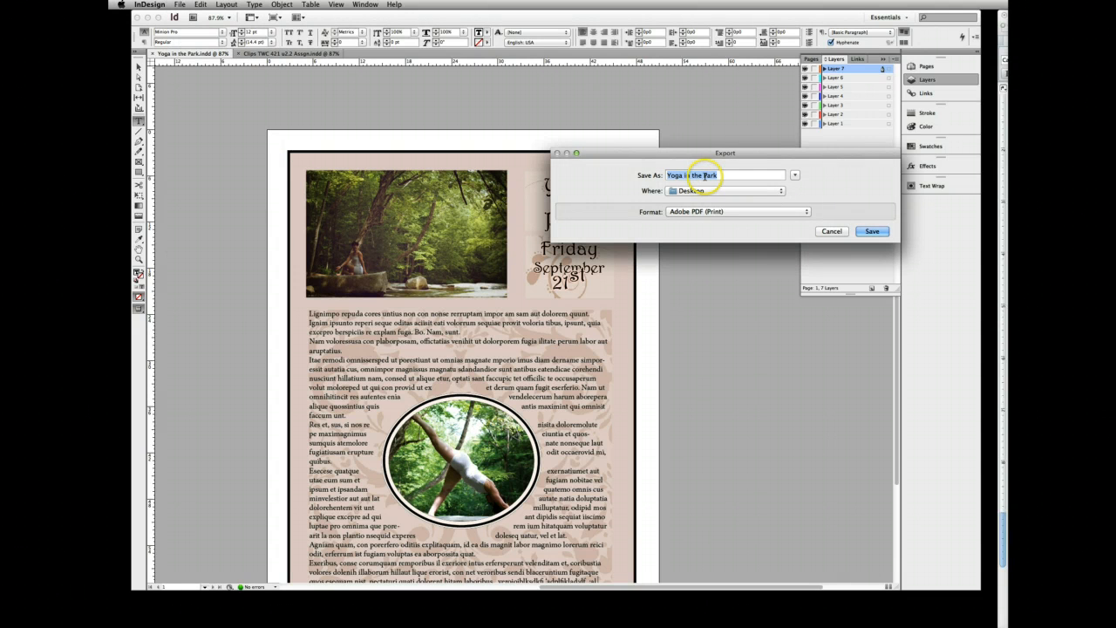
left_click(871, 231)
left_click(871, 230)
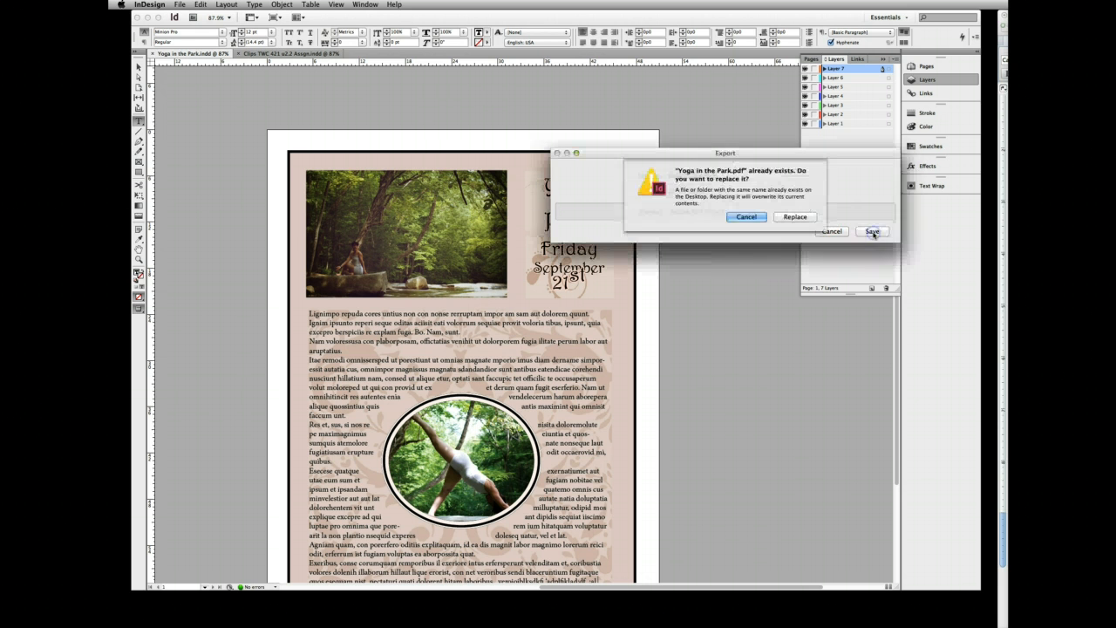
left_click(793, 217)
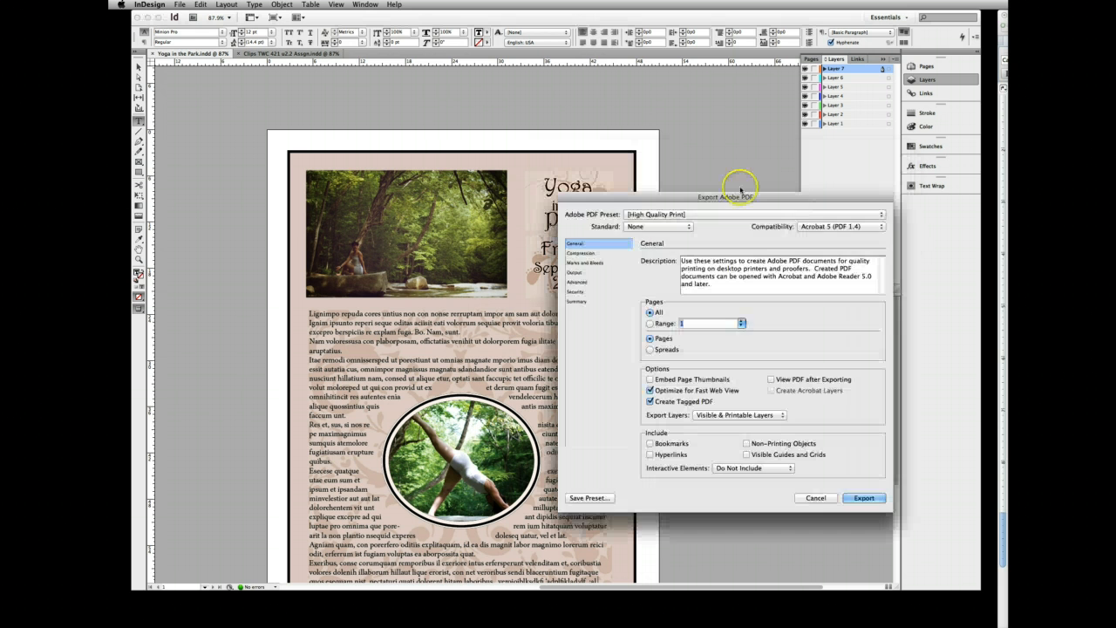
left_click(863, 498)
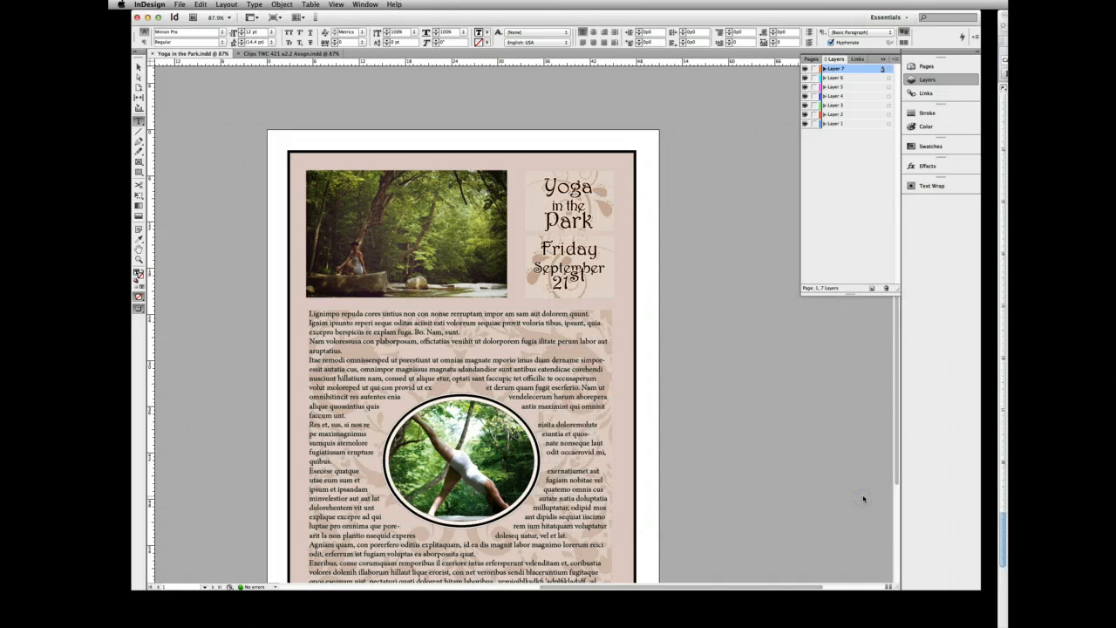